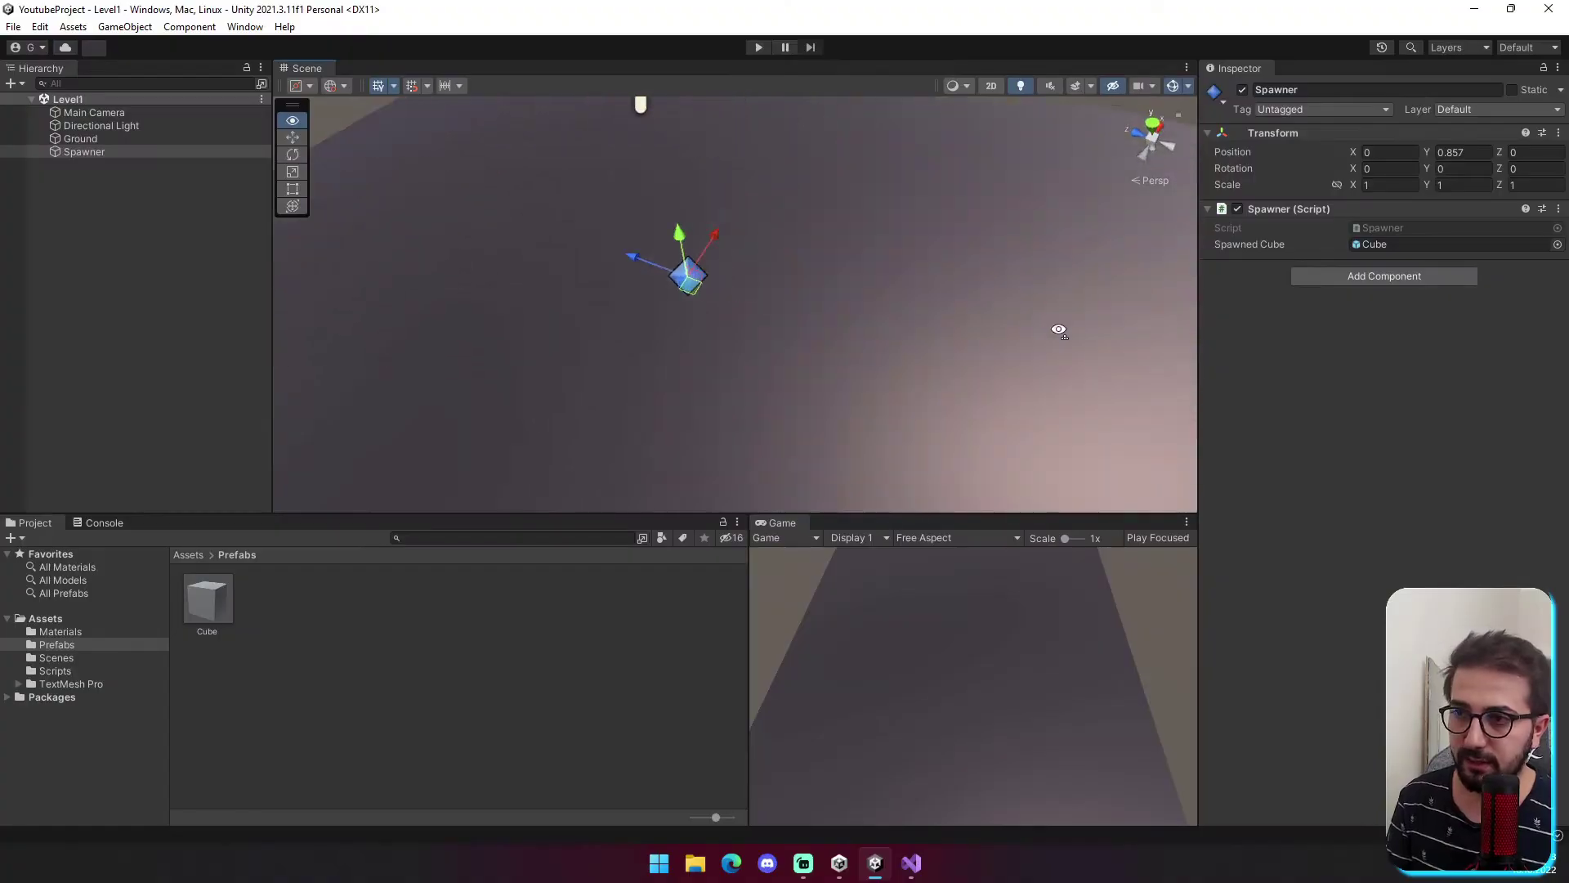
# Orbit the Level1 Scene view until the Spawner gizmo sits centred on the ground.
pyautogui.moveTo(1059, 330); pyautogui.dragTo(327, 451, button='right')
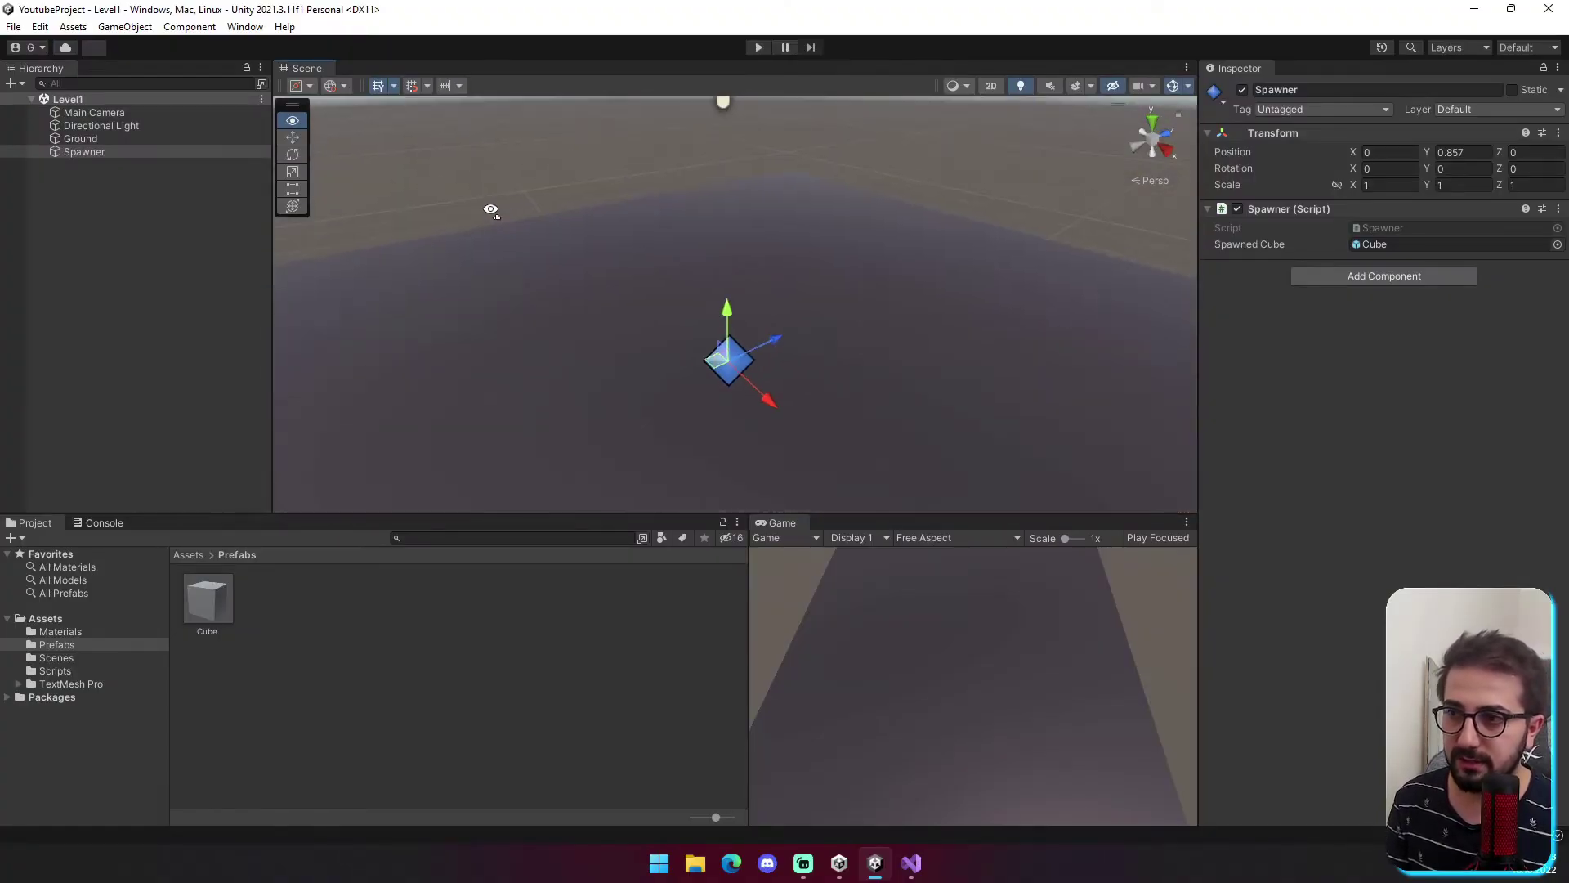
# Place a Cube prefab instance near the Spawner, then delete it from the scene.
pyautogui.click(232, 602)
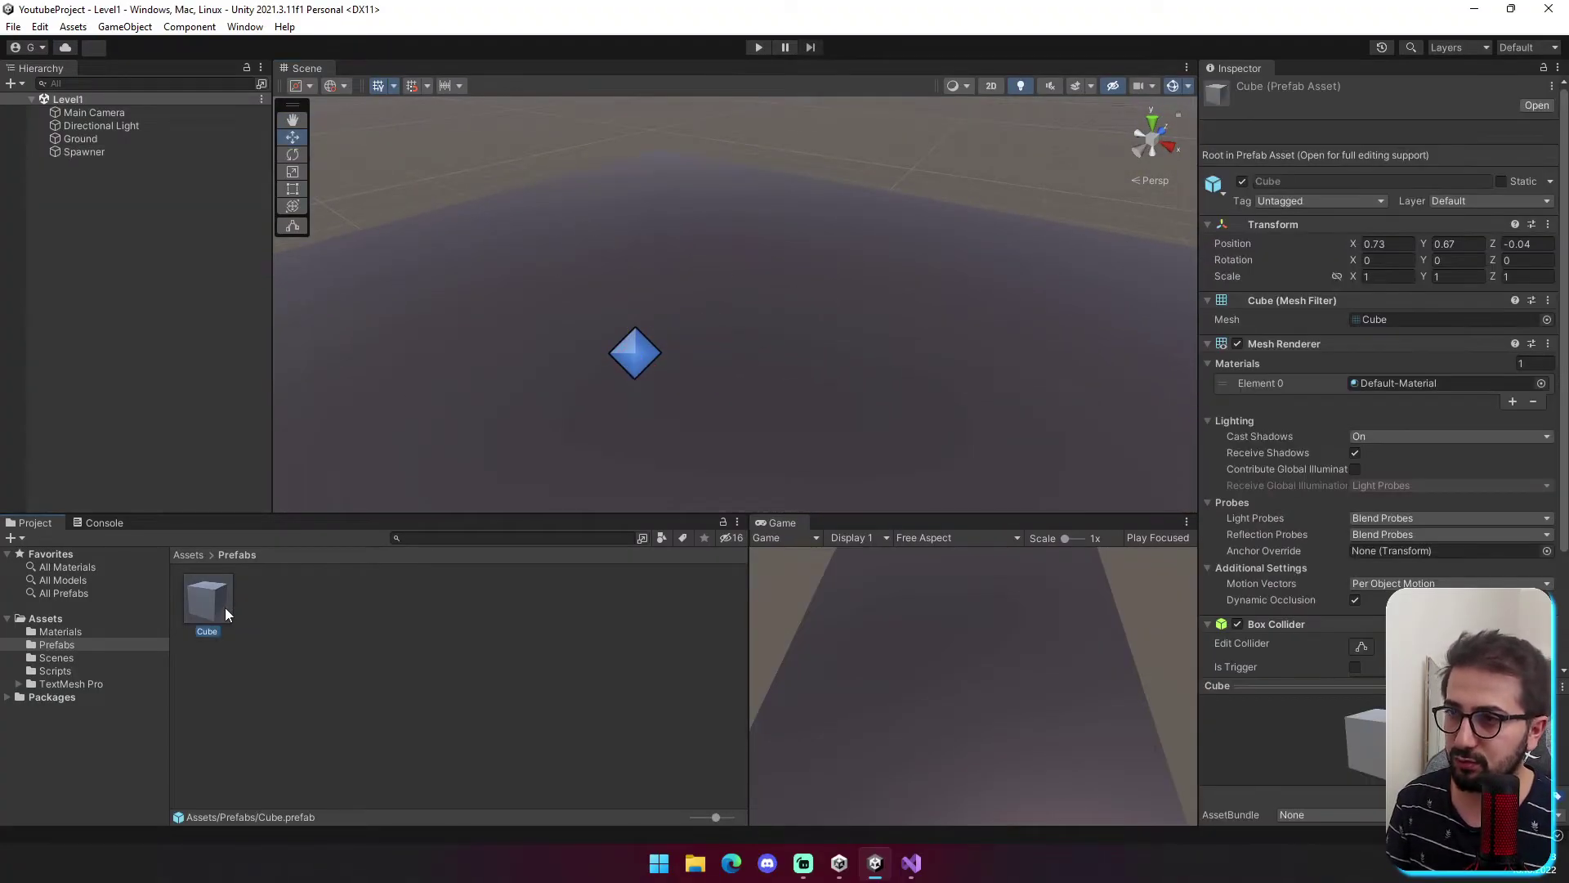
pyautogui.moveTo(222, 608)
pyautogui.mouseDown()
pyautogui.moveTo(680, 395)
pyautogui.moveTo(793, 365)
pyautogui.mouseUp()
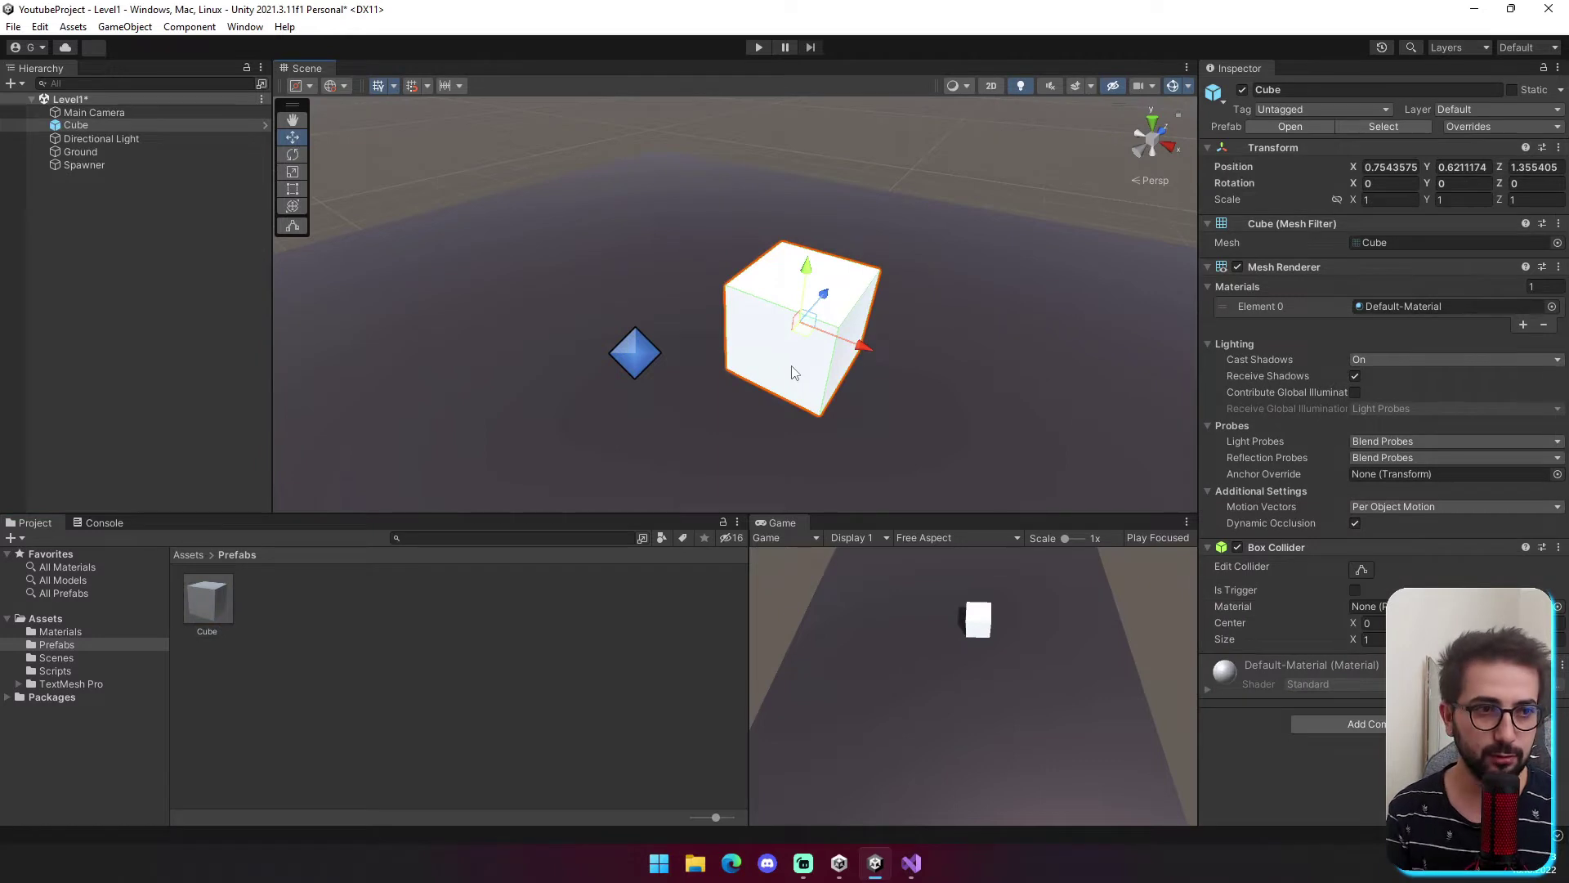
pyautogui.press('Delete')
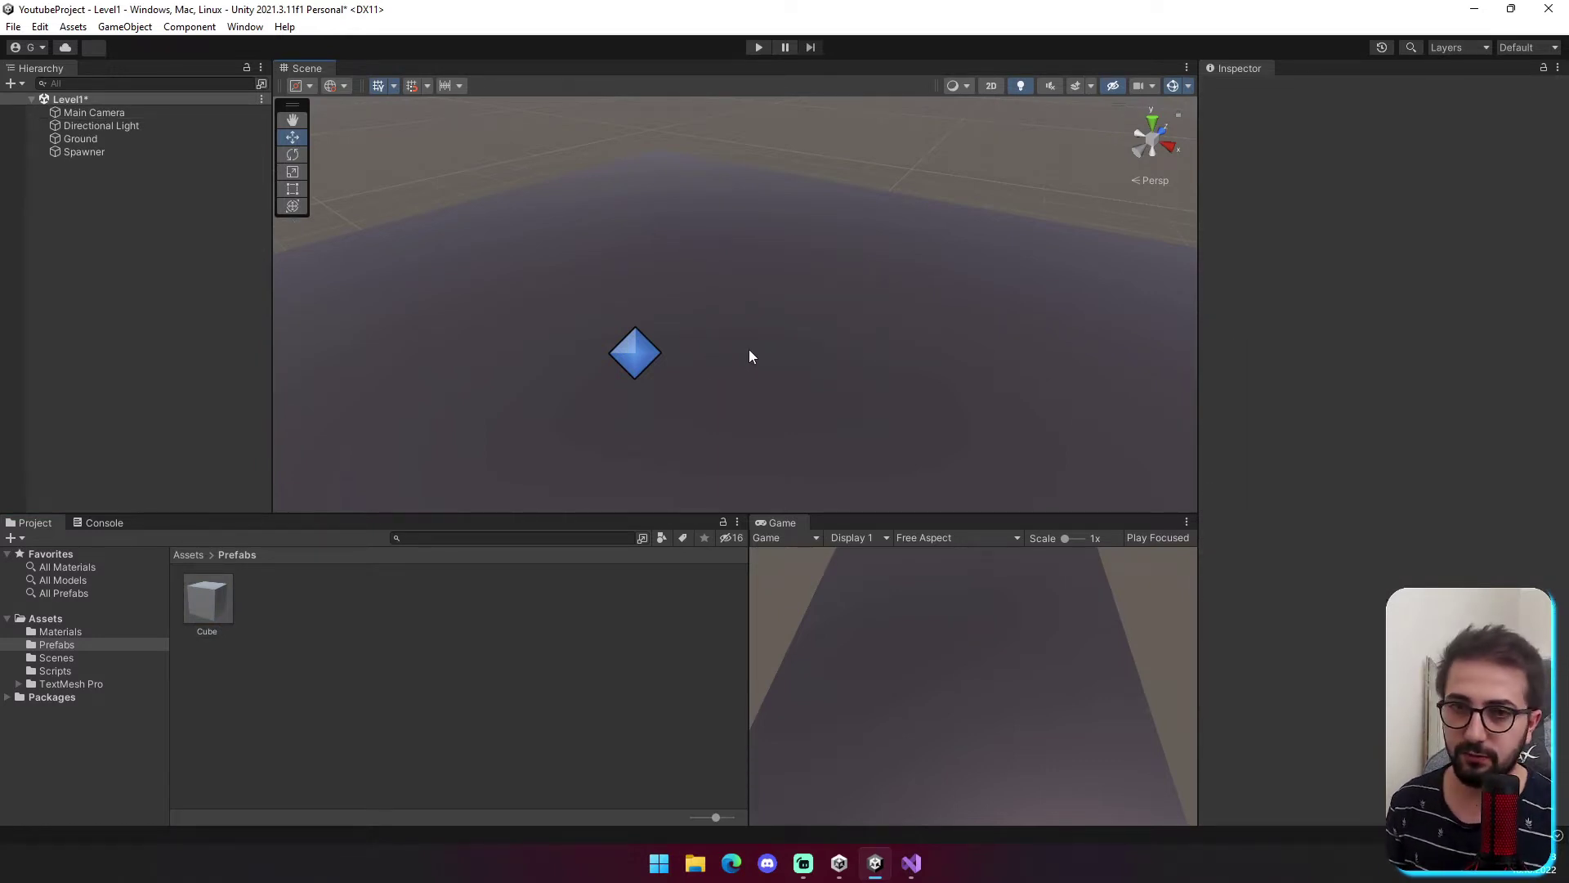
# Reselect the Cube prefab and drag it beside the Spawner again, cancelling the drop.
pyautogui.keyDown('alt'); pyautogui.moveTo(690, 347); pyautogui.dragTo(696, 350); pyautogui.keyUp('alt')
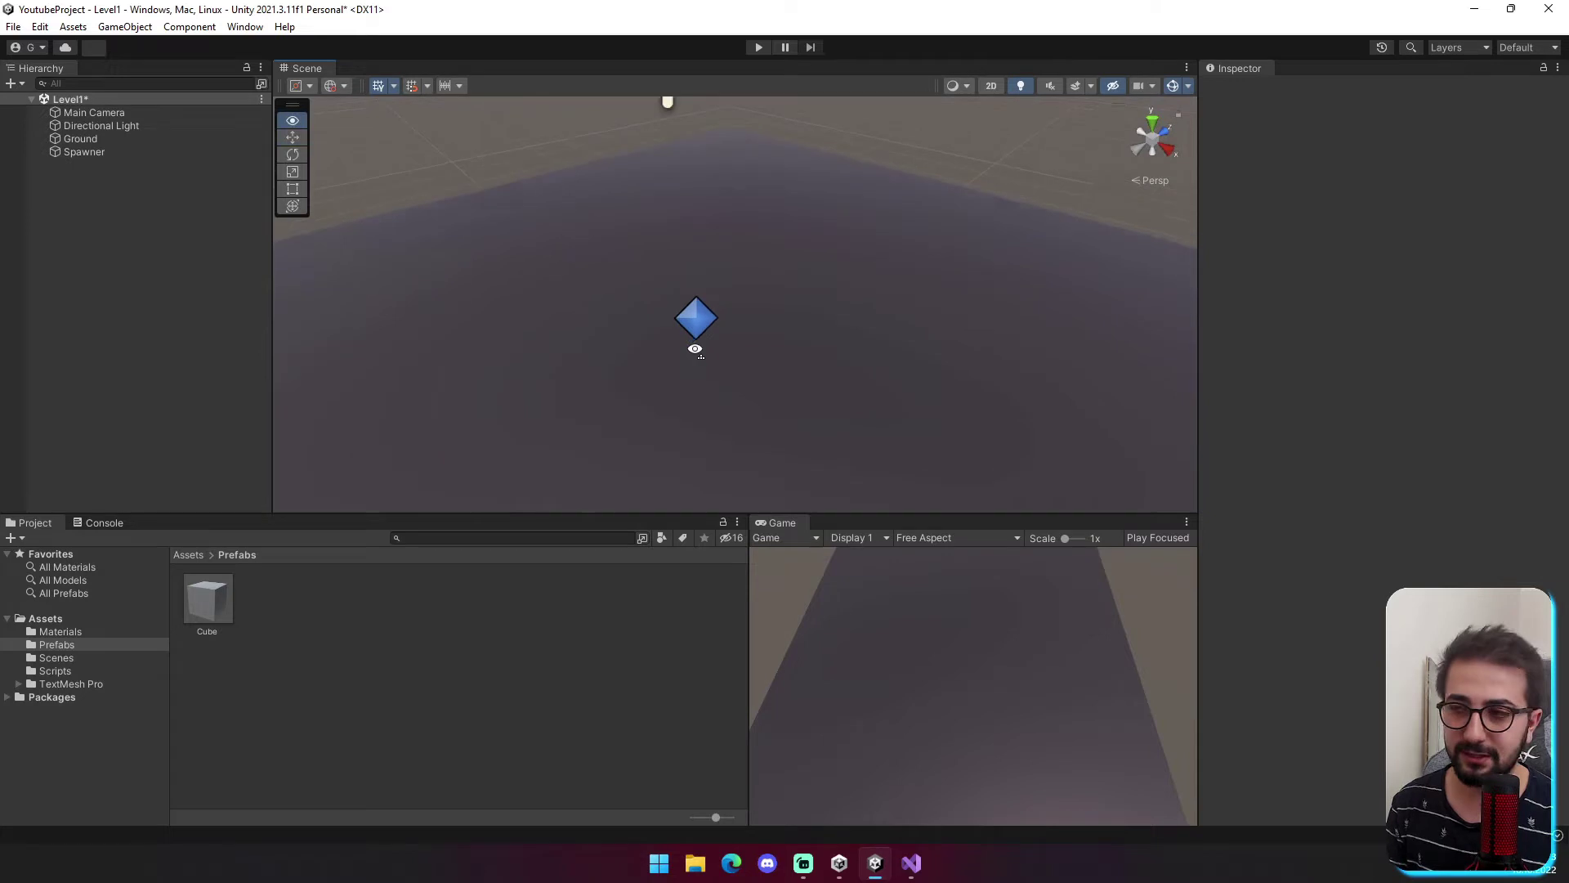
pyautogui.click(224, 602)
pyautogui.moveTo(209, 614); pyautogui.dragTo(675, 394)
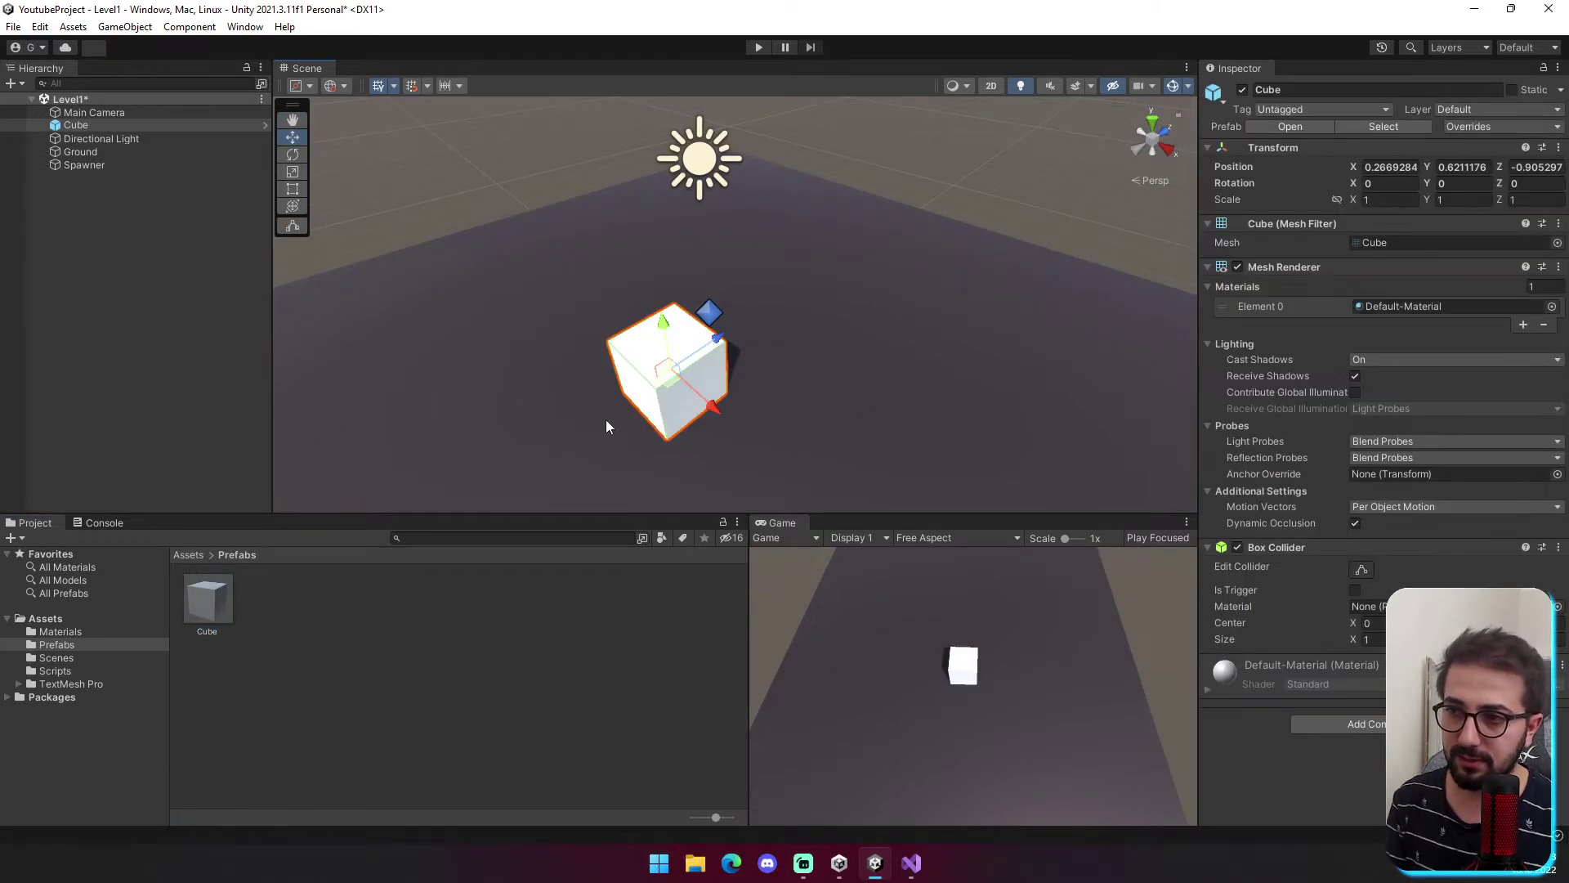
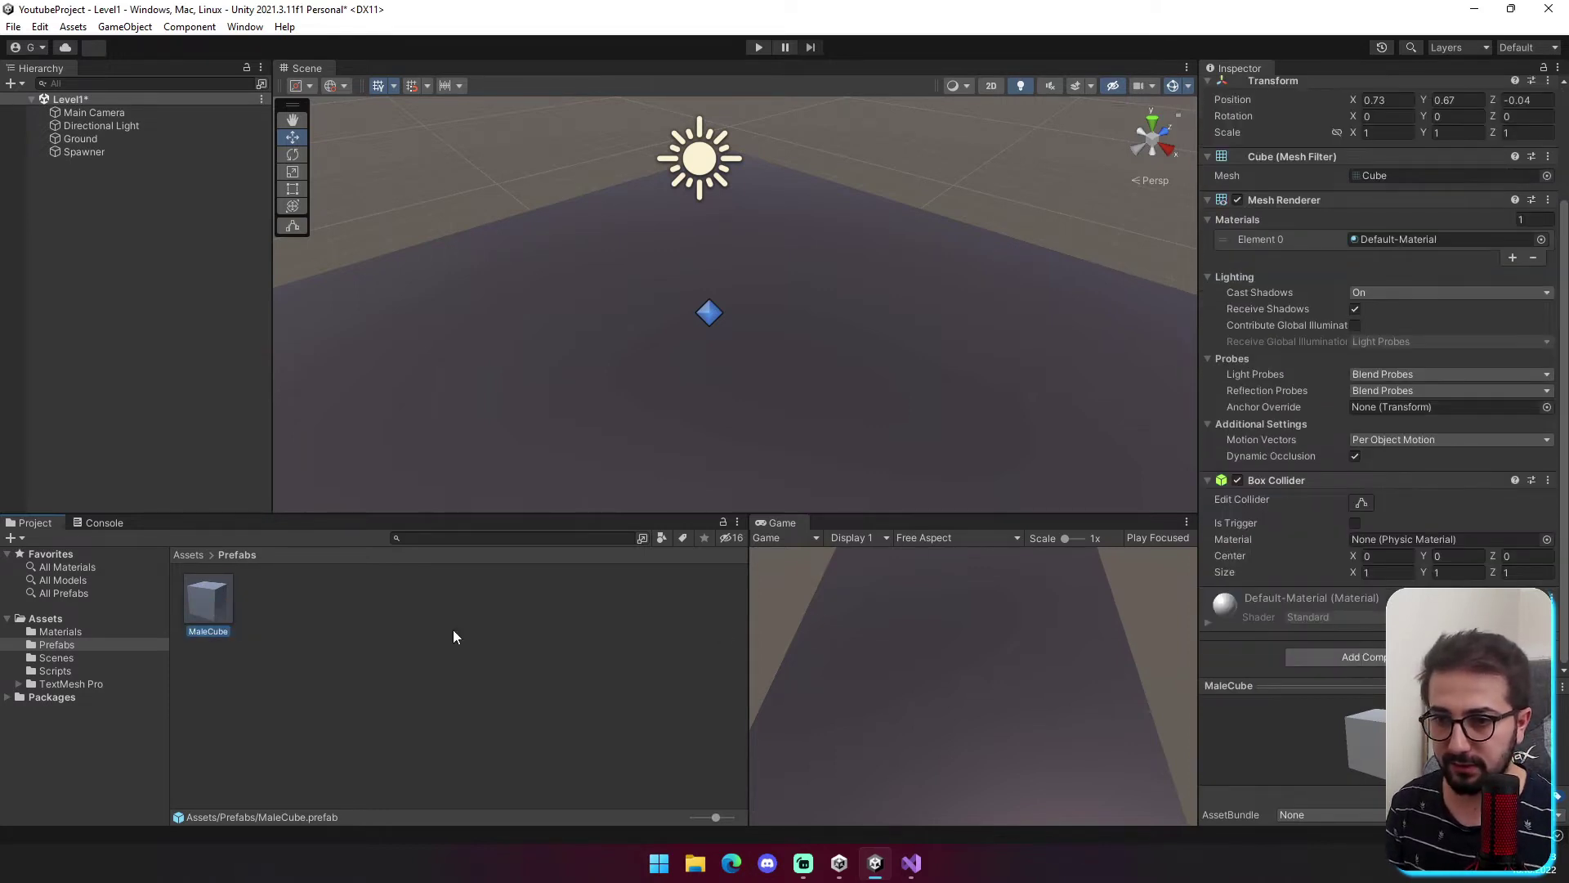
# Create a new material named MaleCubeMat inside the Materials folder.
pyautogui.click(187, 557)
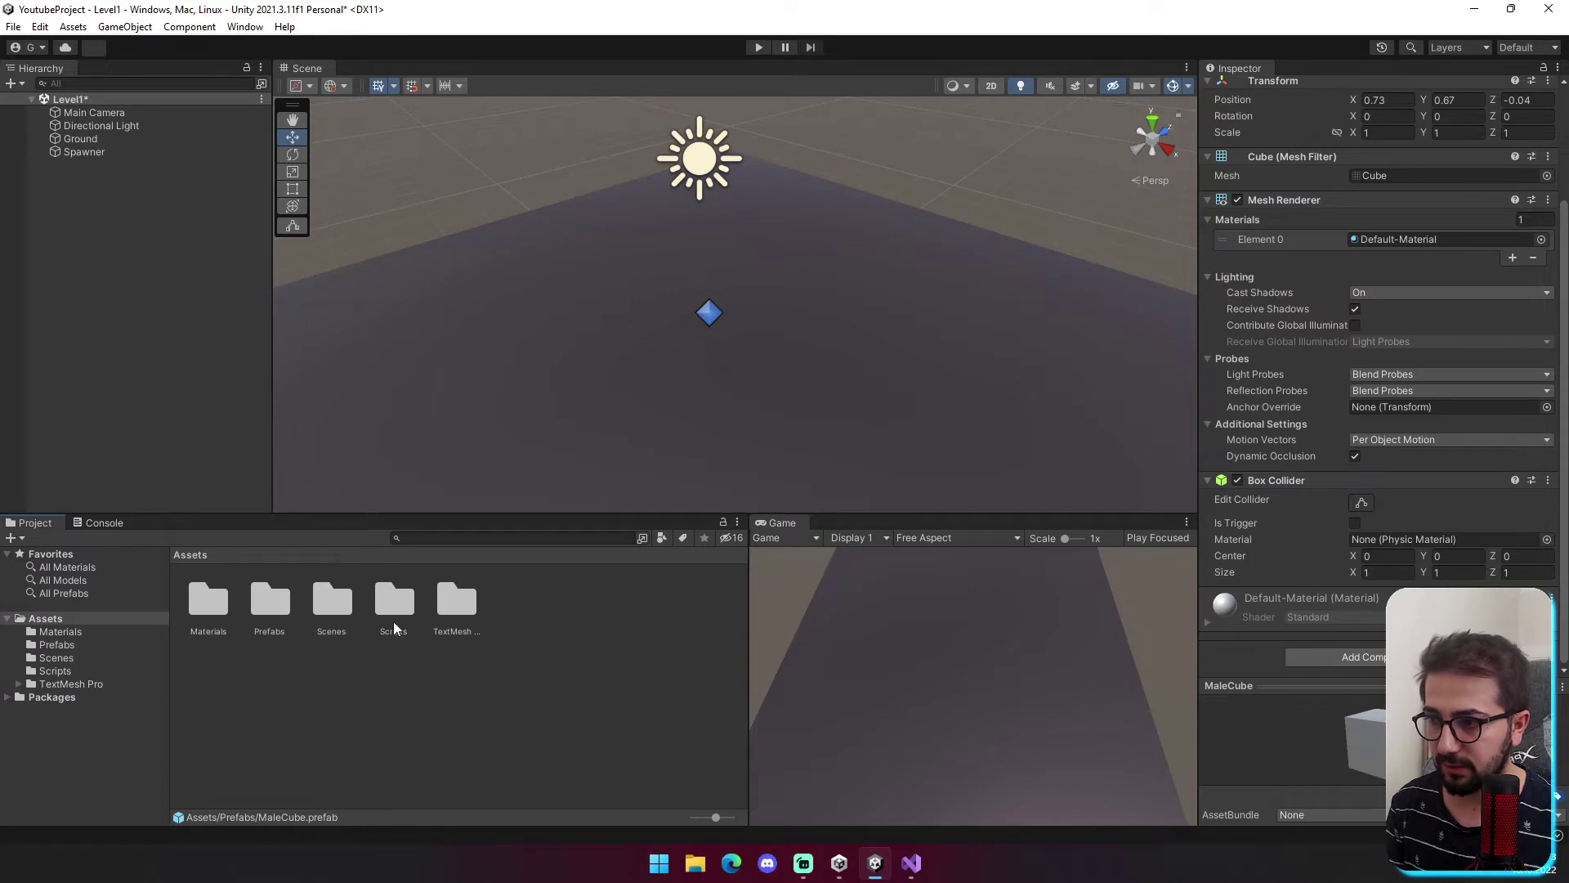
pyautogui.click(216, 623)
pyautogui.doubleClick(216, 623)
pyautogui.rightClick(322, 639)
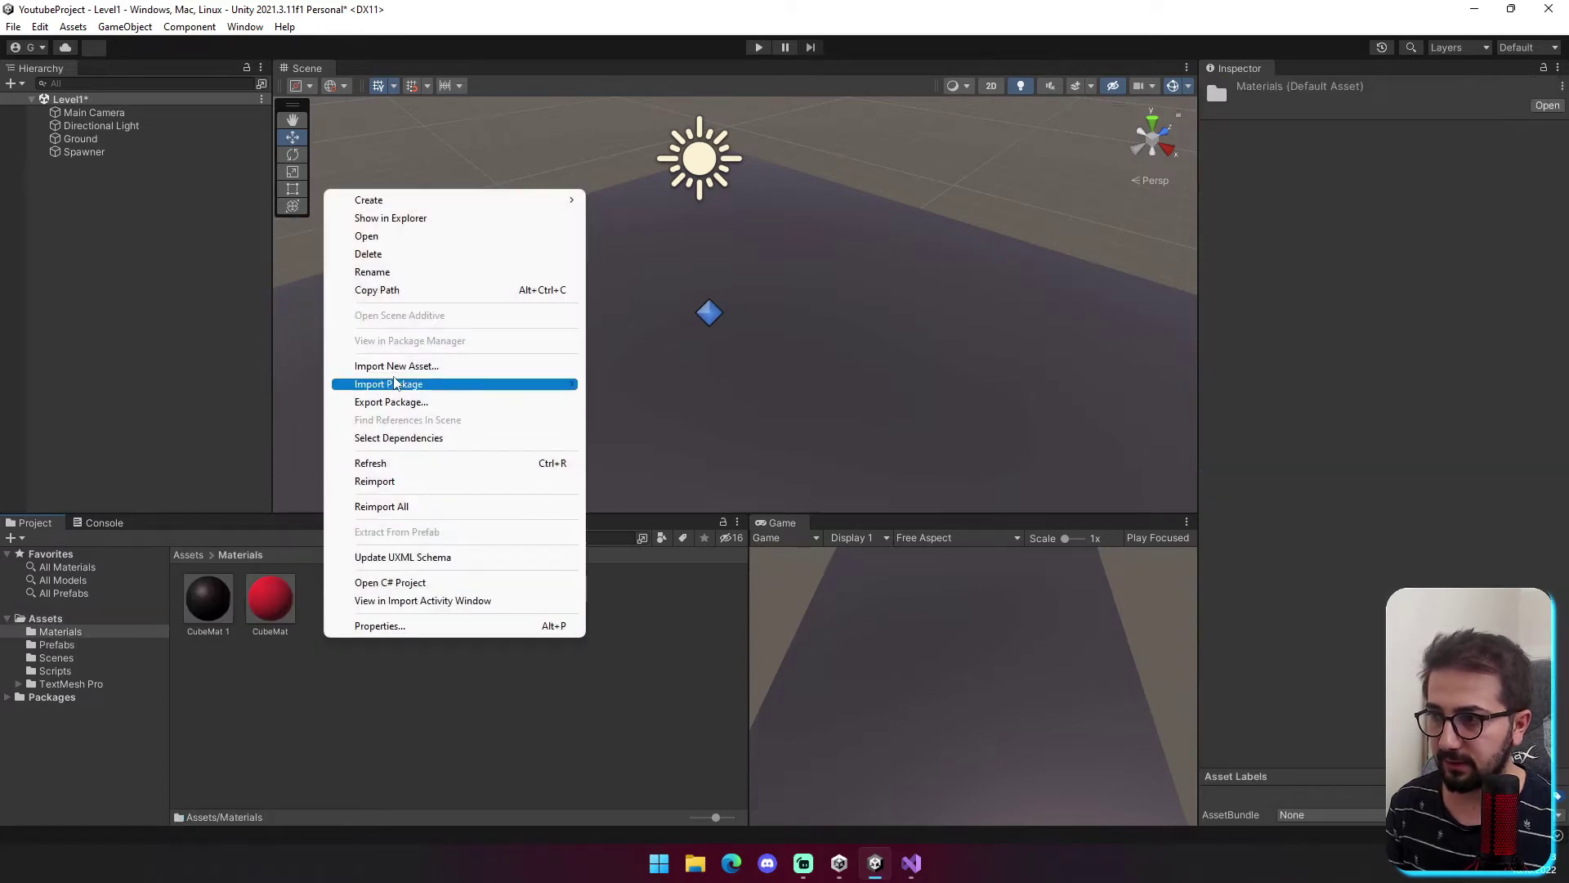
pyautogui.moveTo(404, 207)
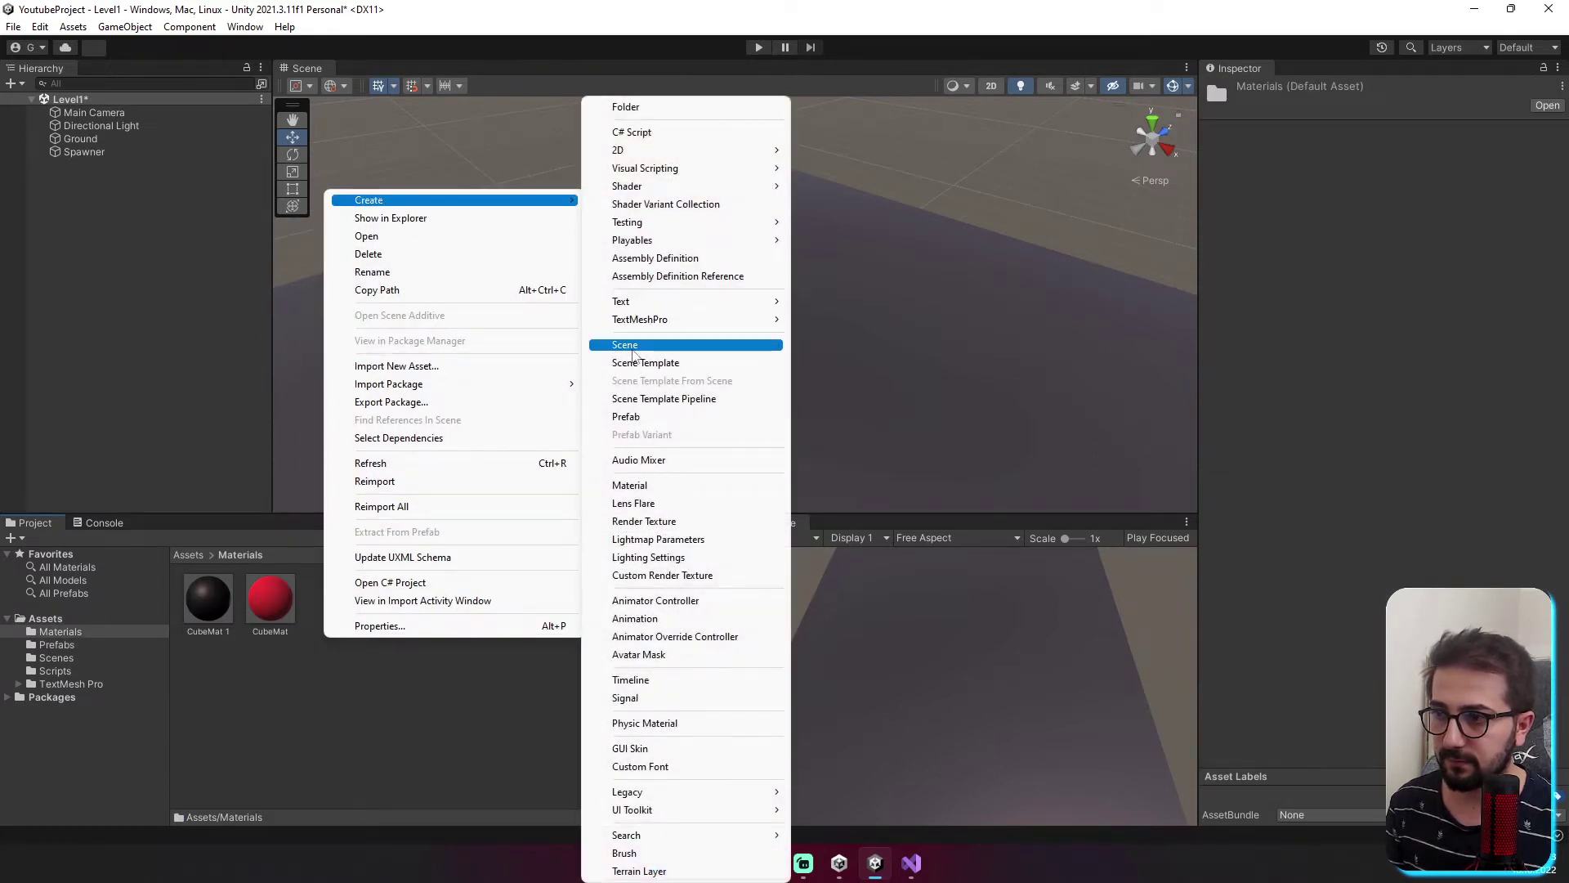
pyautogui.click(637, 485)
pyautogui.write('MateCubeMat')
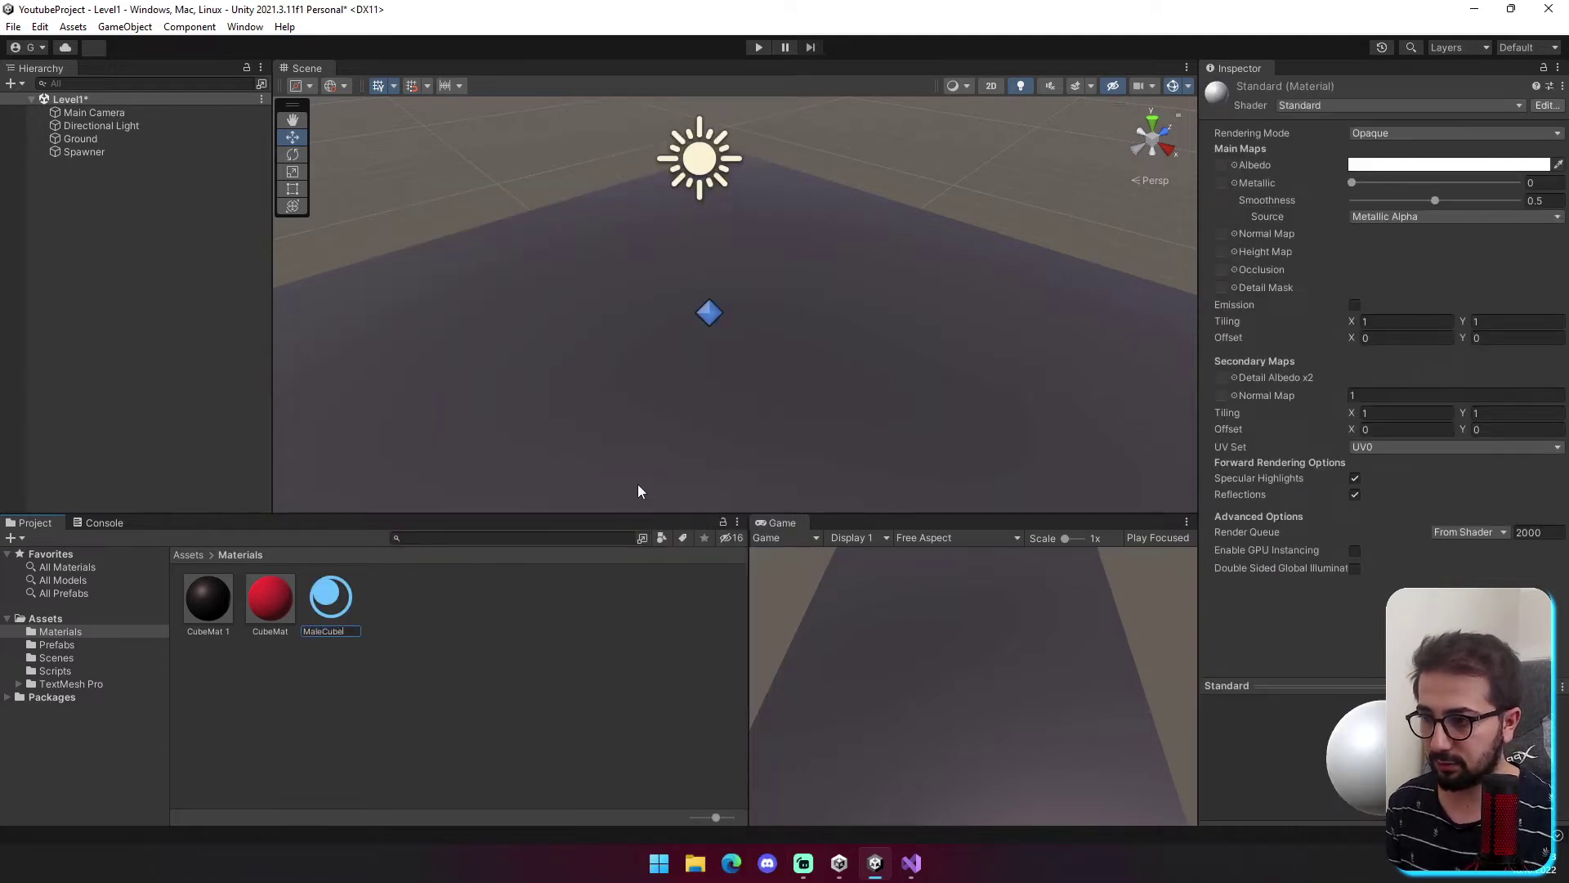
pyautogui.press('Return')
# Set MaleCubeMat's Albedo colour to blue.
pyautogui.click(1448, 165)
pyautogui.click(1395, 325)
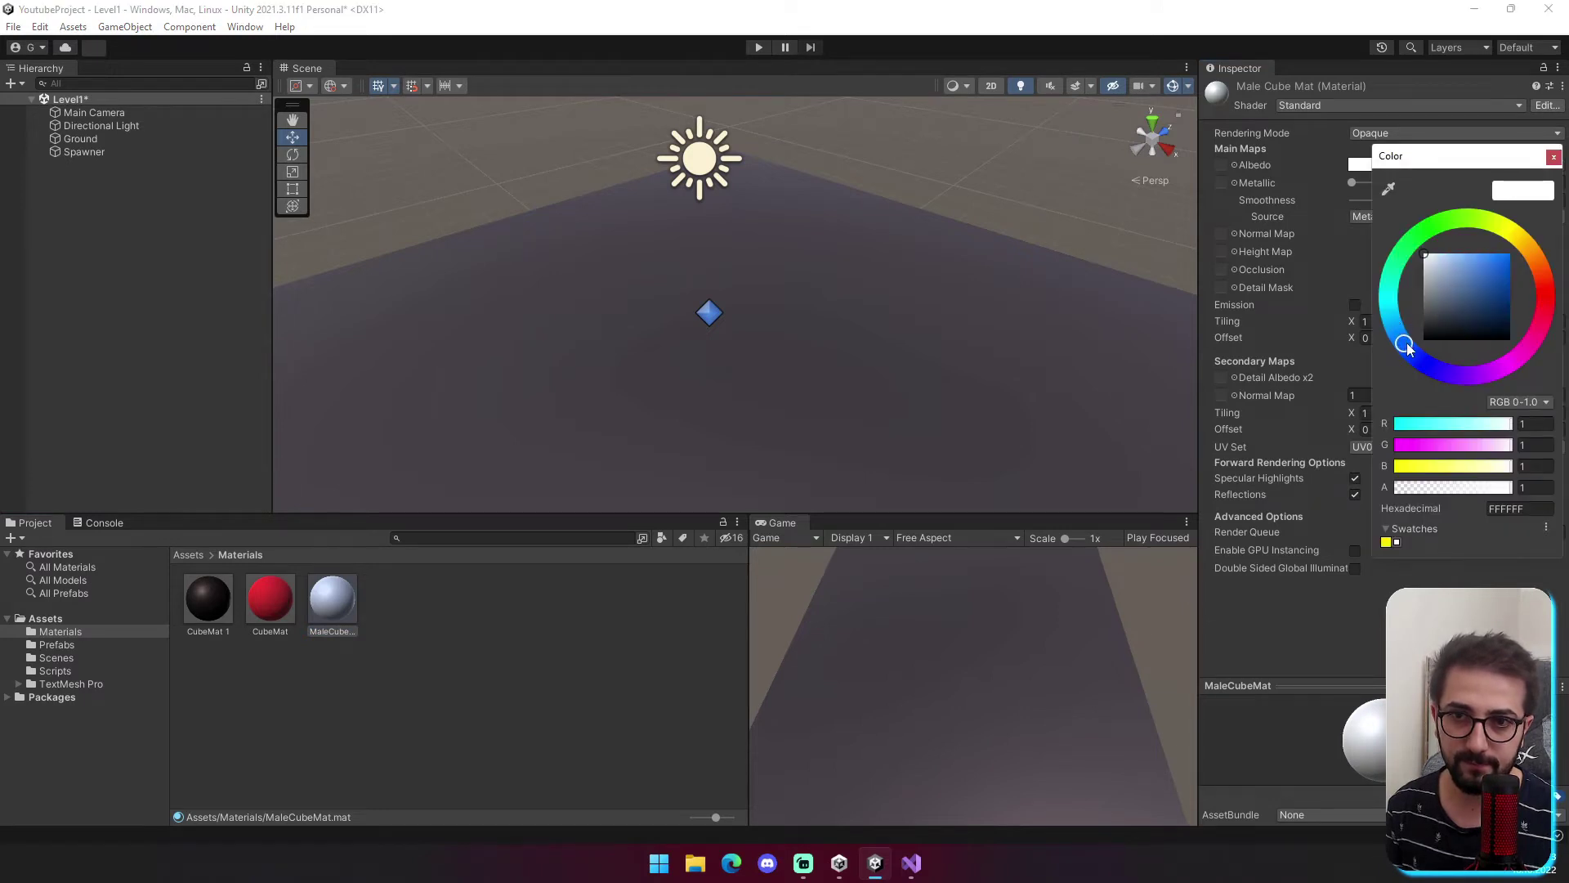
pyautogui.click(1553, 156)
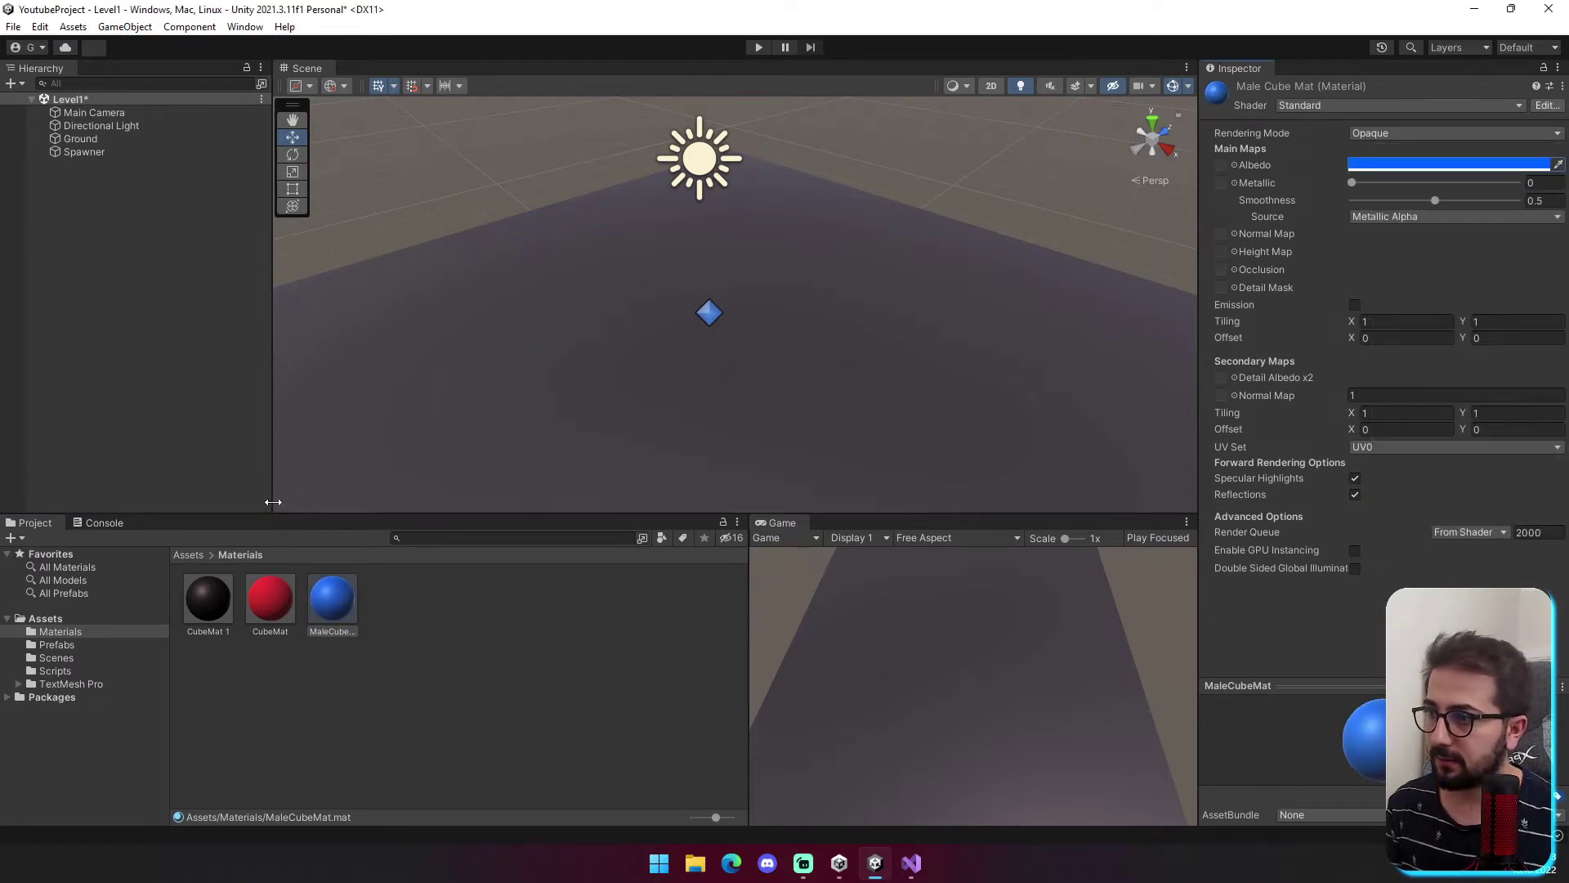
pyautogui.click(188, 554)
pyautogui.click(211, 630)
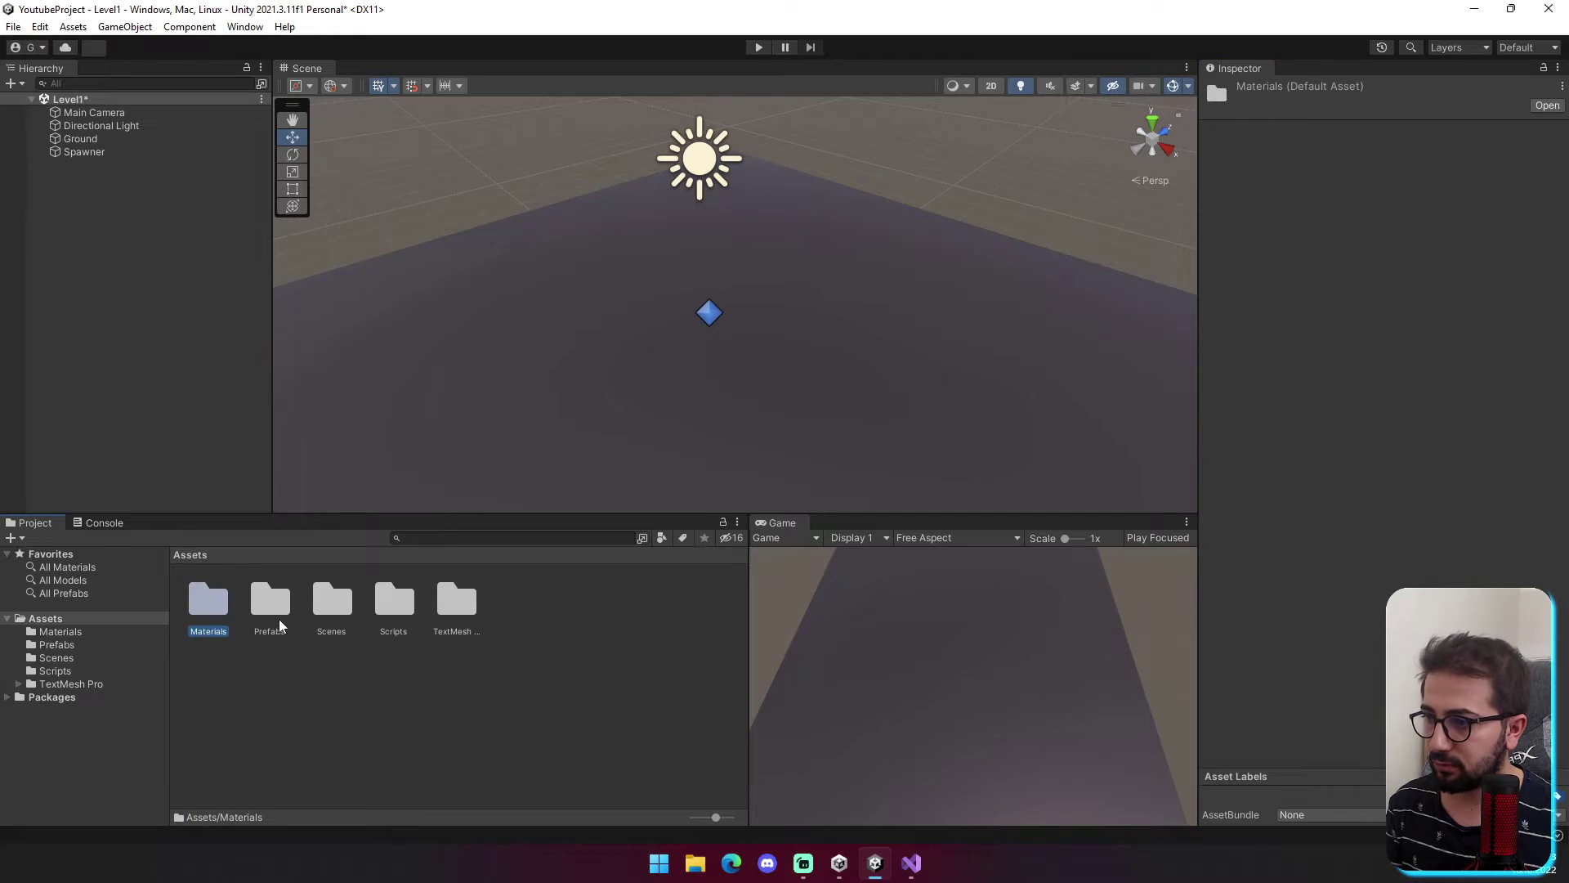
# Drop a MaleCube instance into the scene, give it MaleCubeMat, and apply the override to the prefab.
pyautogui.doubleClick(270, 601)
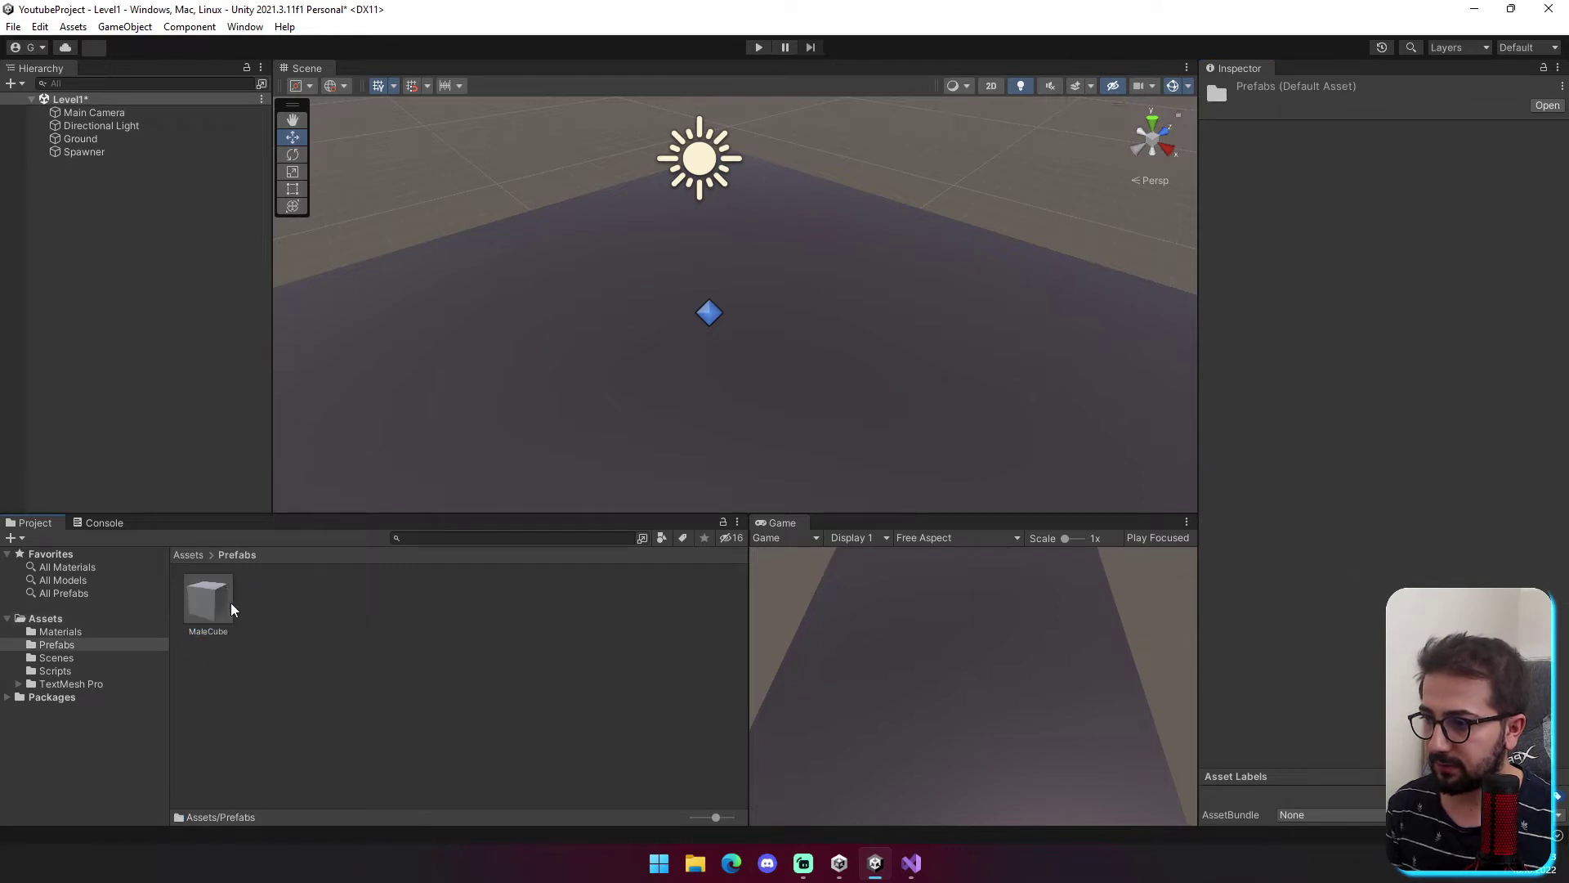
pyautogui.click(214, 603)
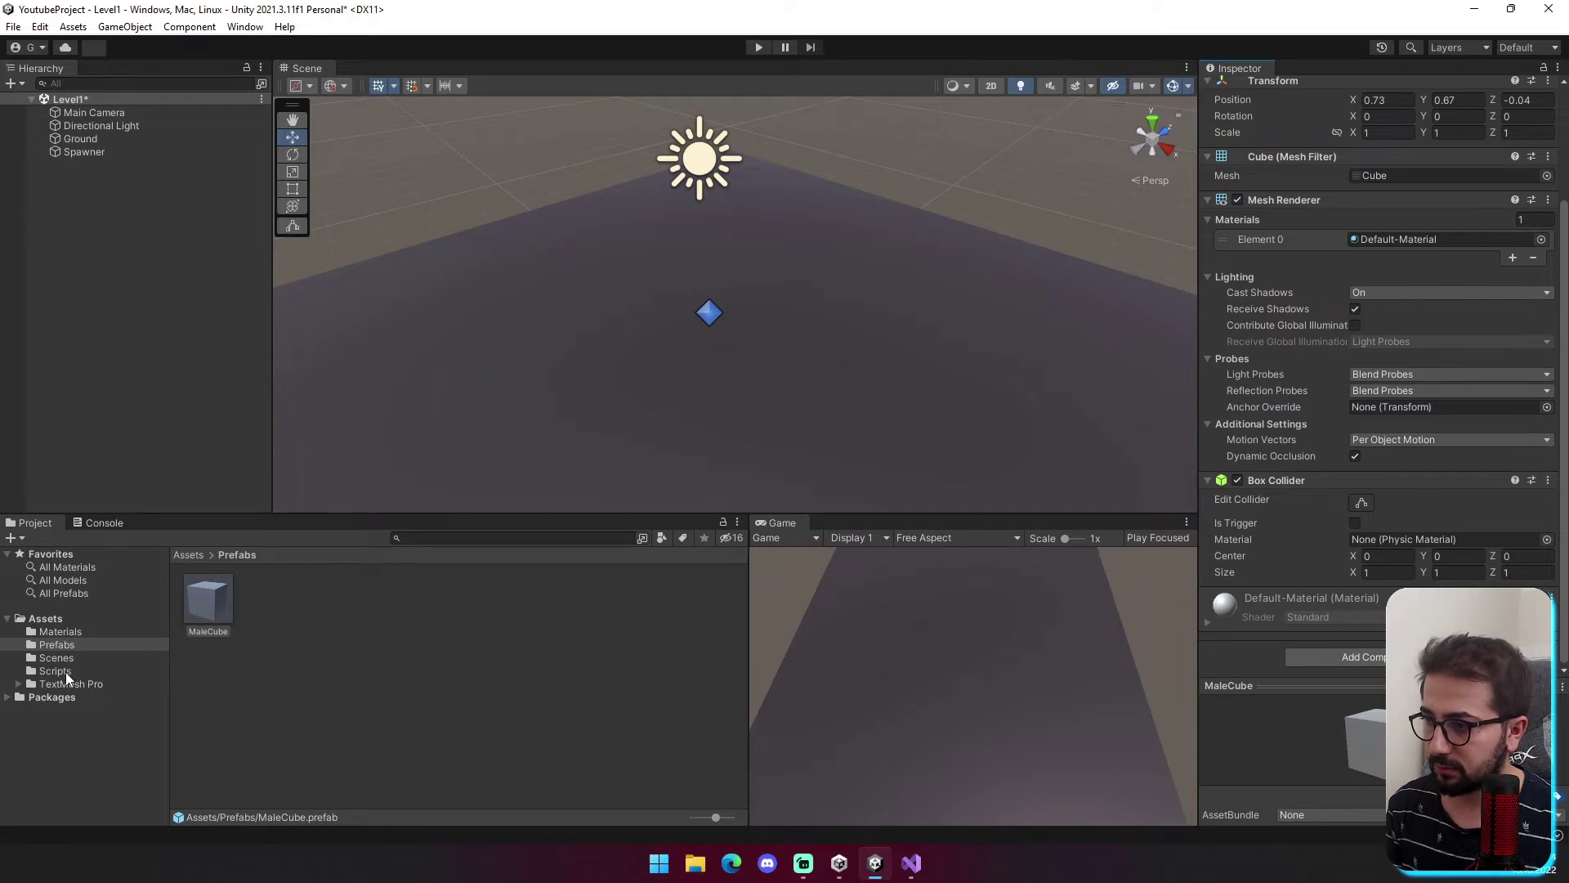
pyautogui.moveTo(218, 603); pyautogui.dragTo(775, 356)
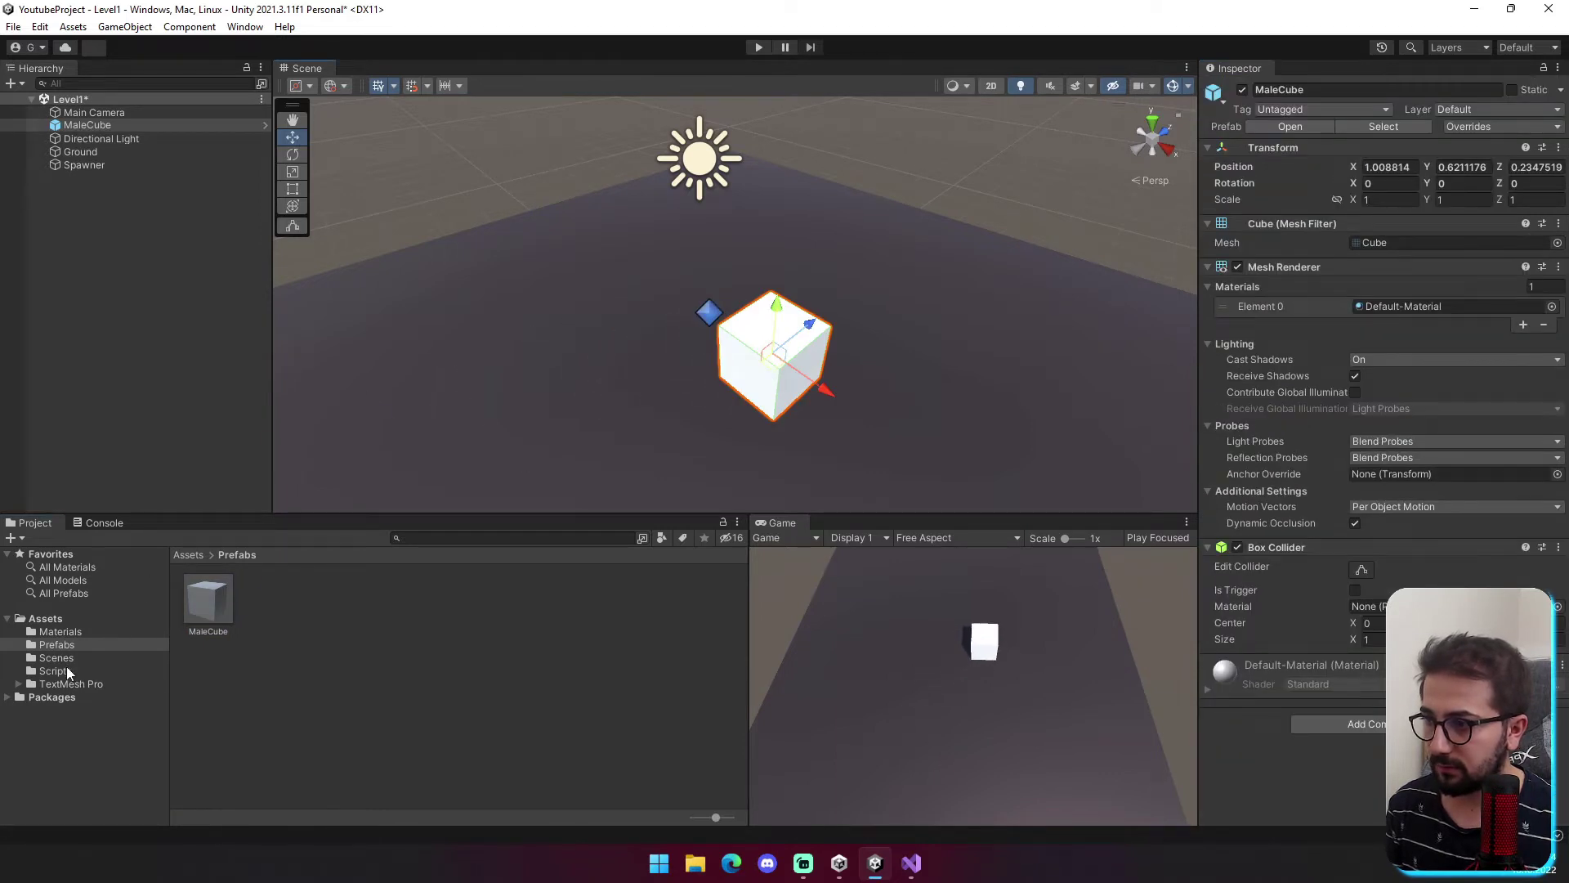
pyautogui.click(126, 632)
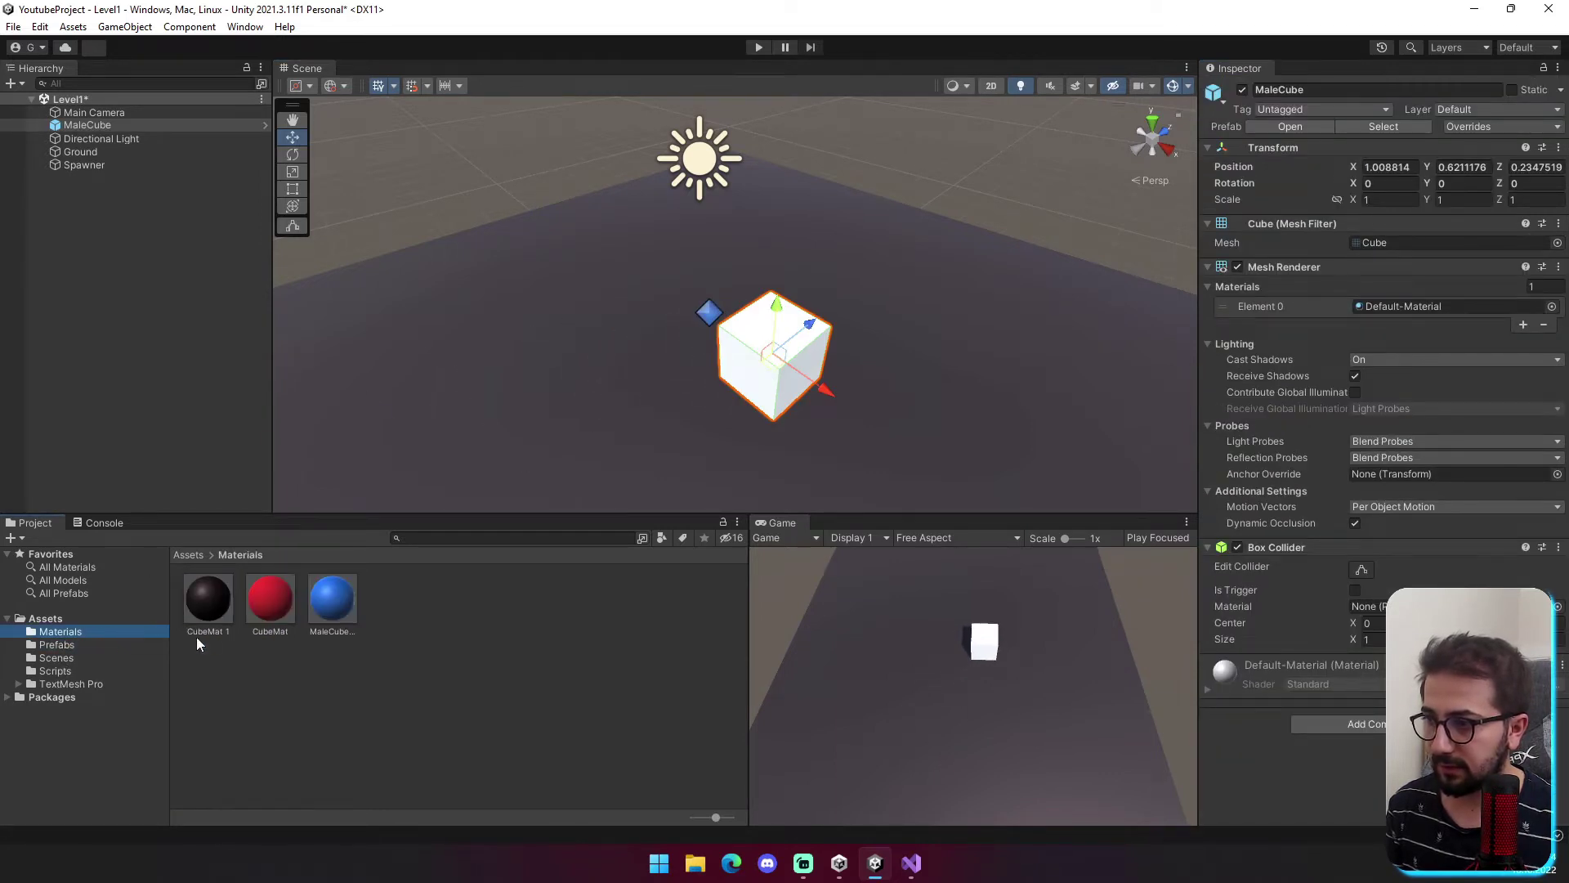
pyautogui.moveTo(341, 607); pyautogui.dragTo(773, 360)
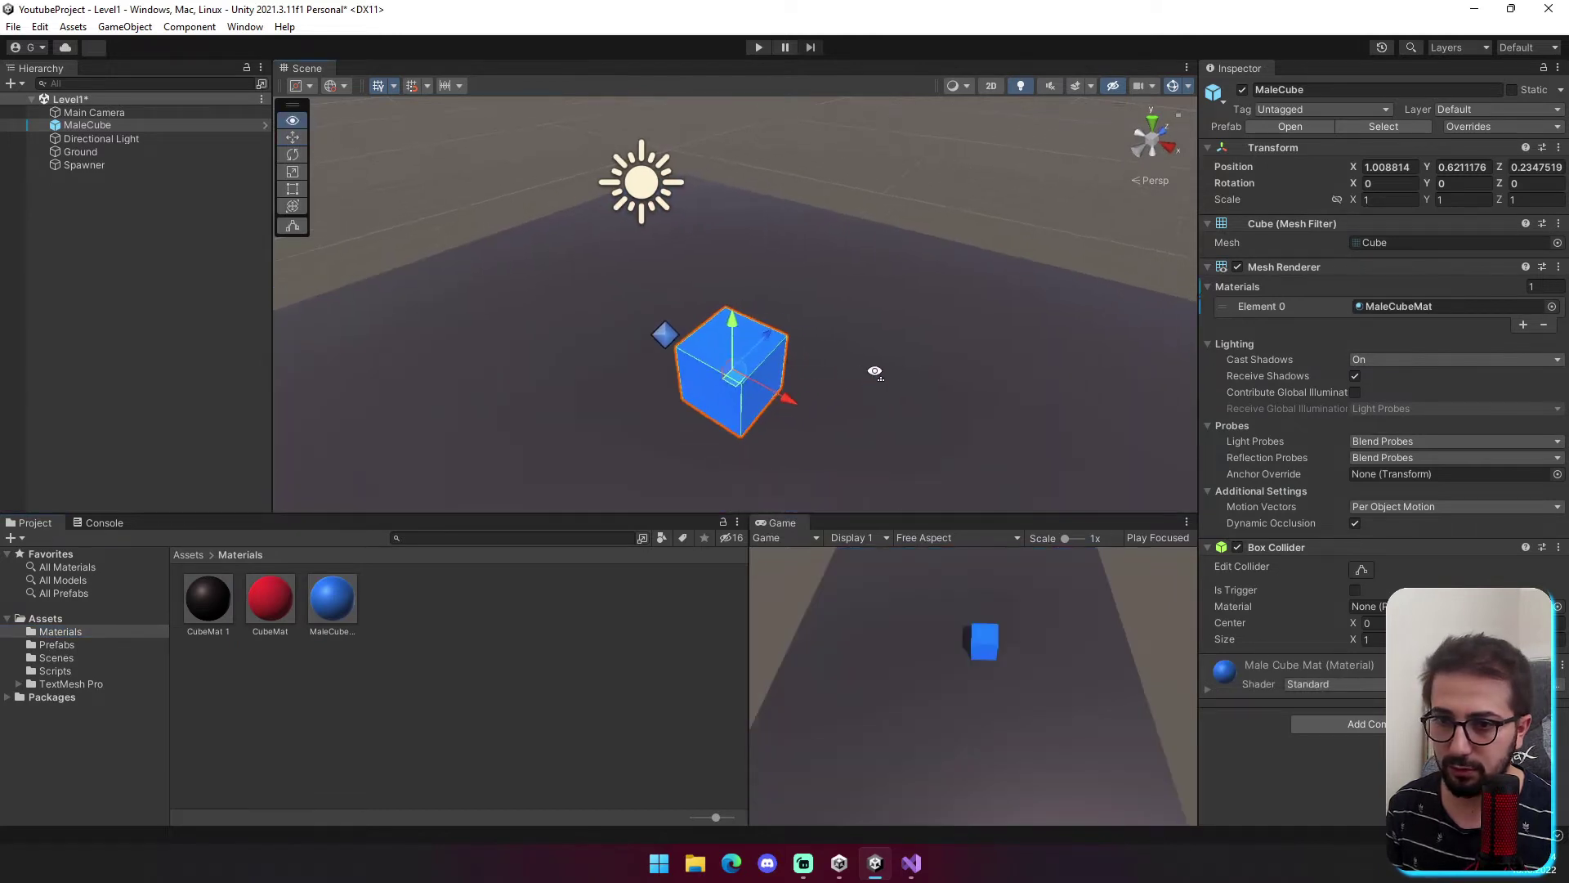
pyautogui.click(1481, 126)
pyautogui.click(1519, 255)
# Delete the MaleCube instance from the level.
pyautogui.moveTo(760, 376)
pyautogui.keyDown('alt'); pyautogui.mouseDown()
pyautogui.moveTo(759, 476)
pyautogui.moveTo(970, 479)
pyautogui.mouseUp(); pyautogui.keyUp('alt')
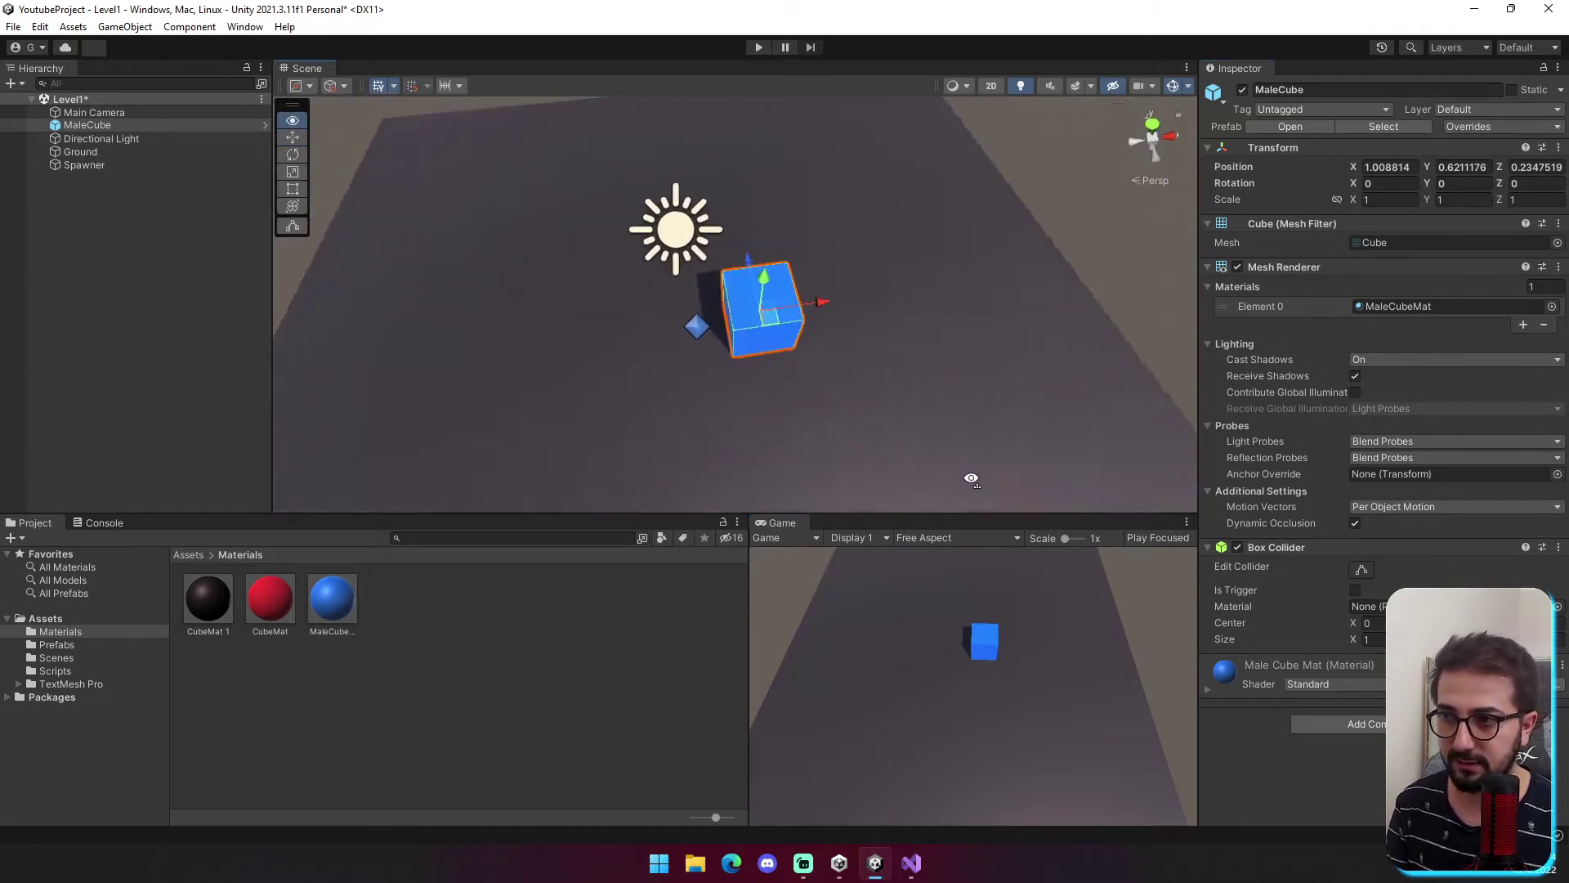
pyautogui.scroll(5, 578, 453)
pyautogui.press('Delete')
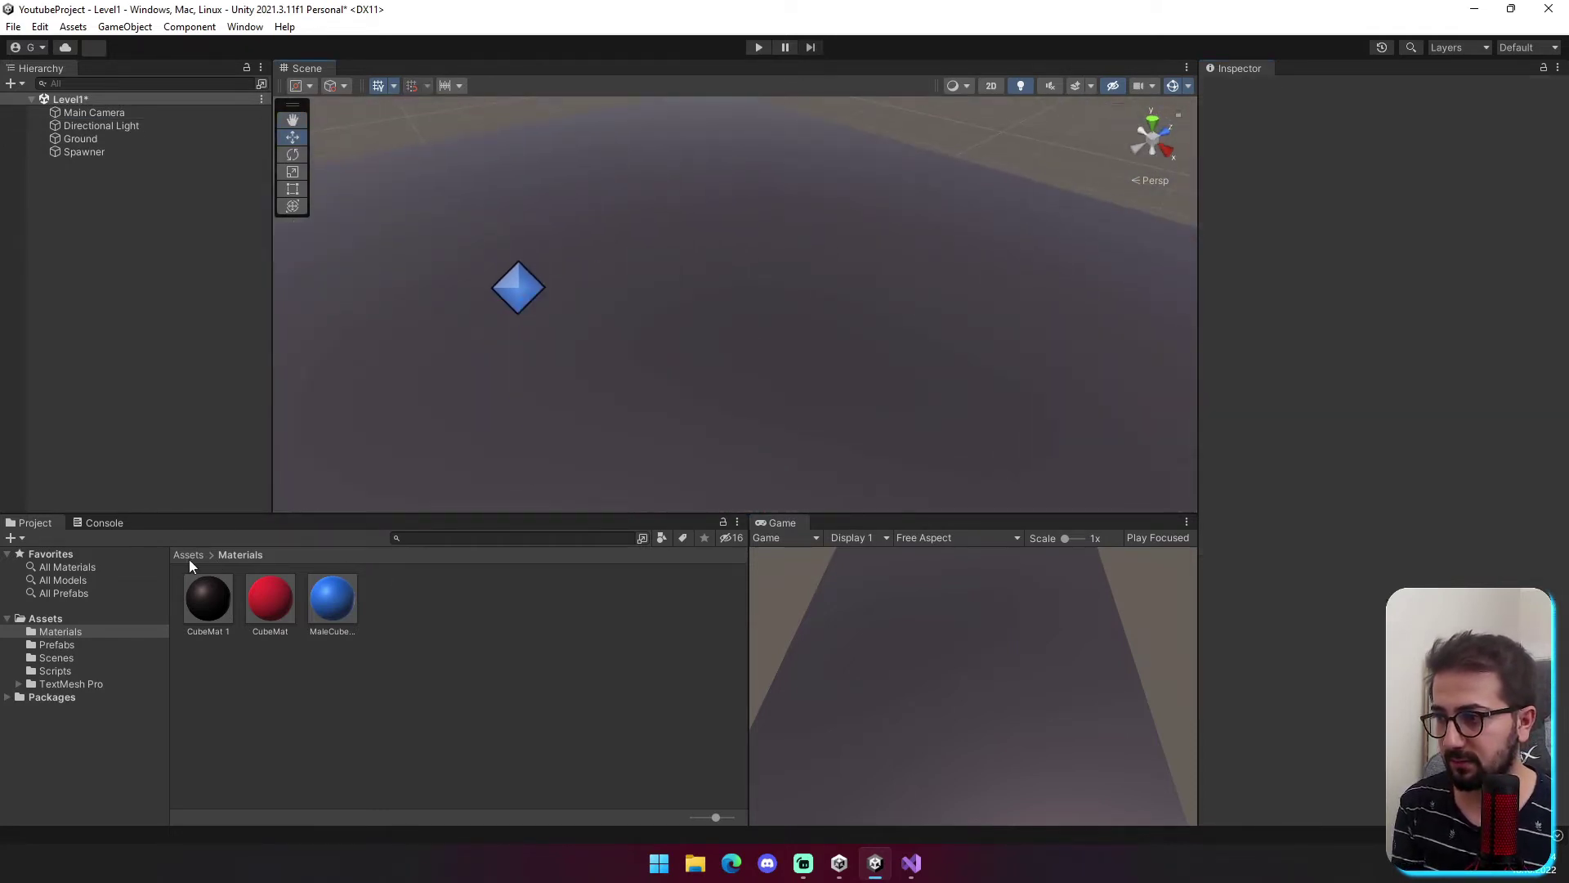
# Open the MaleCube prefab in Prefab Mode to check its material, then return to Level1.
pyautogui.click(189, 555)
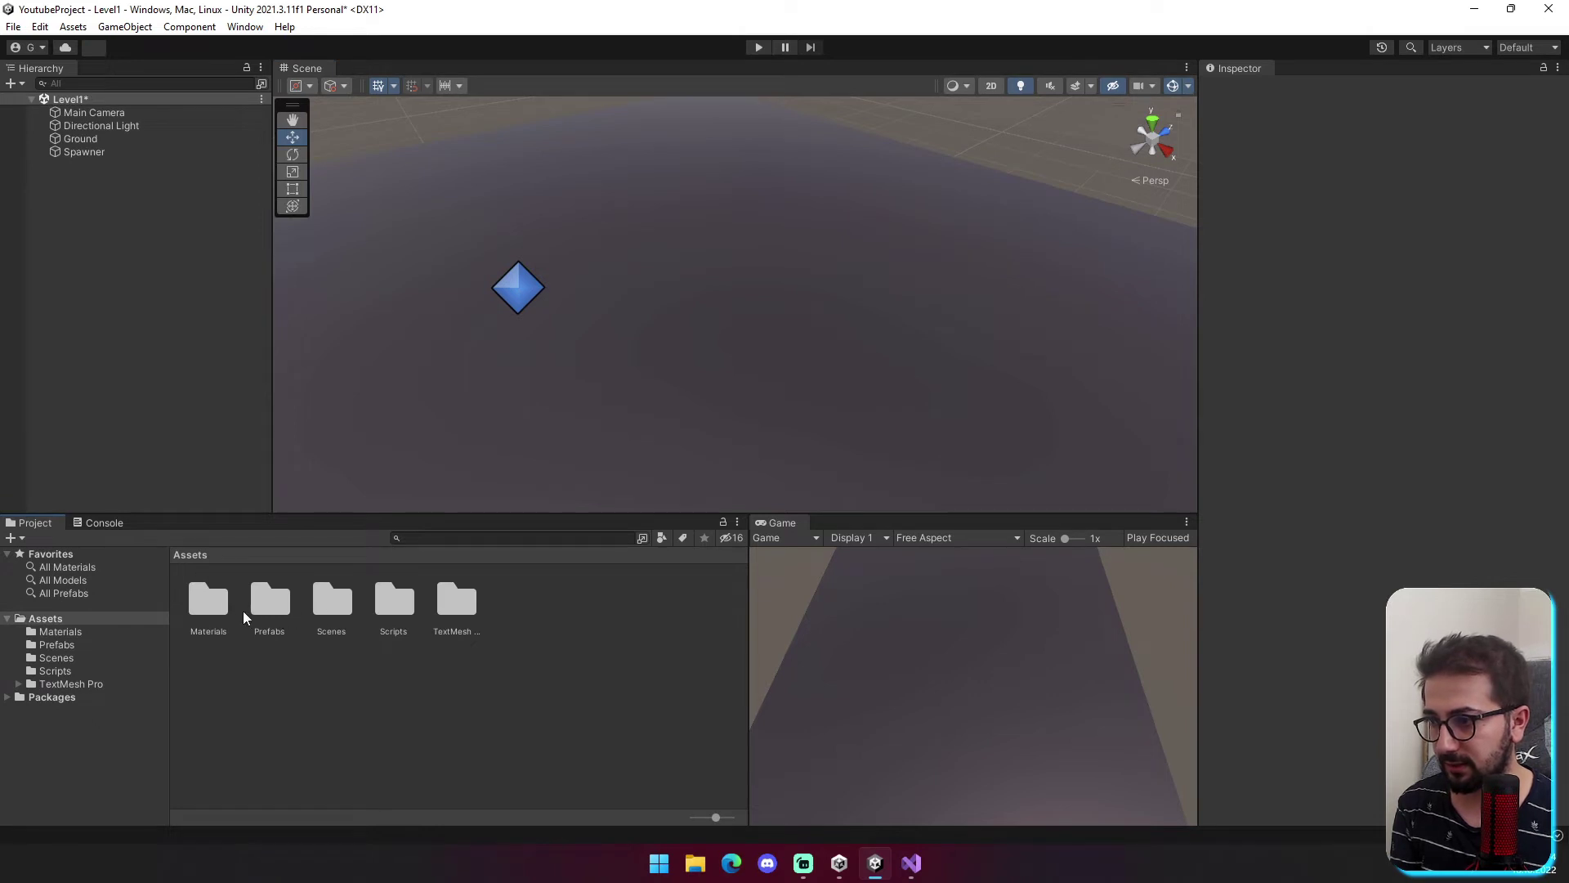
pyautogui.doubleClick(270, 605)
pyautogui.click(211, 609)
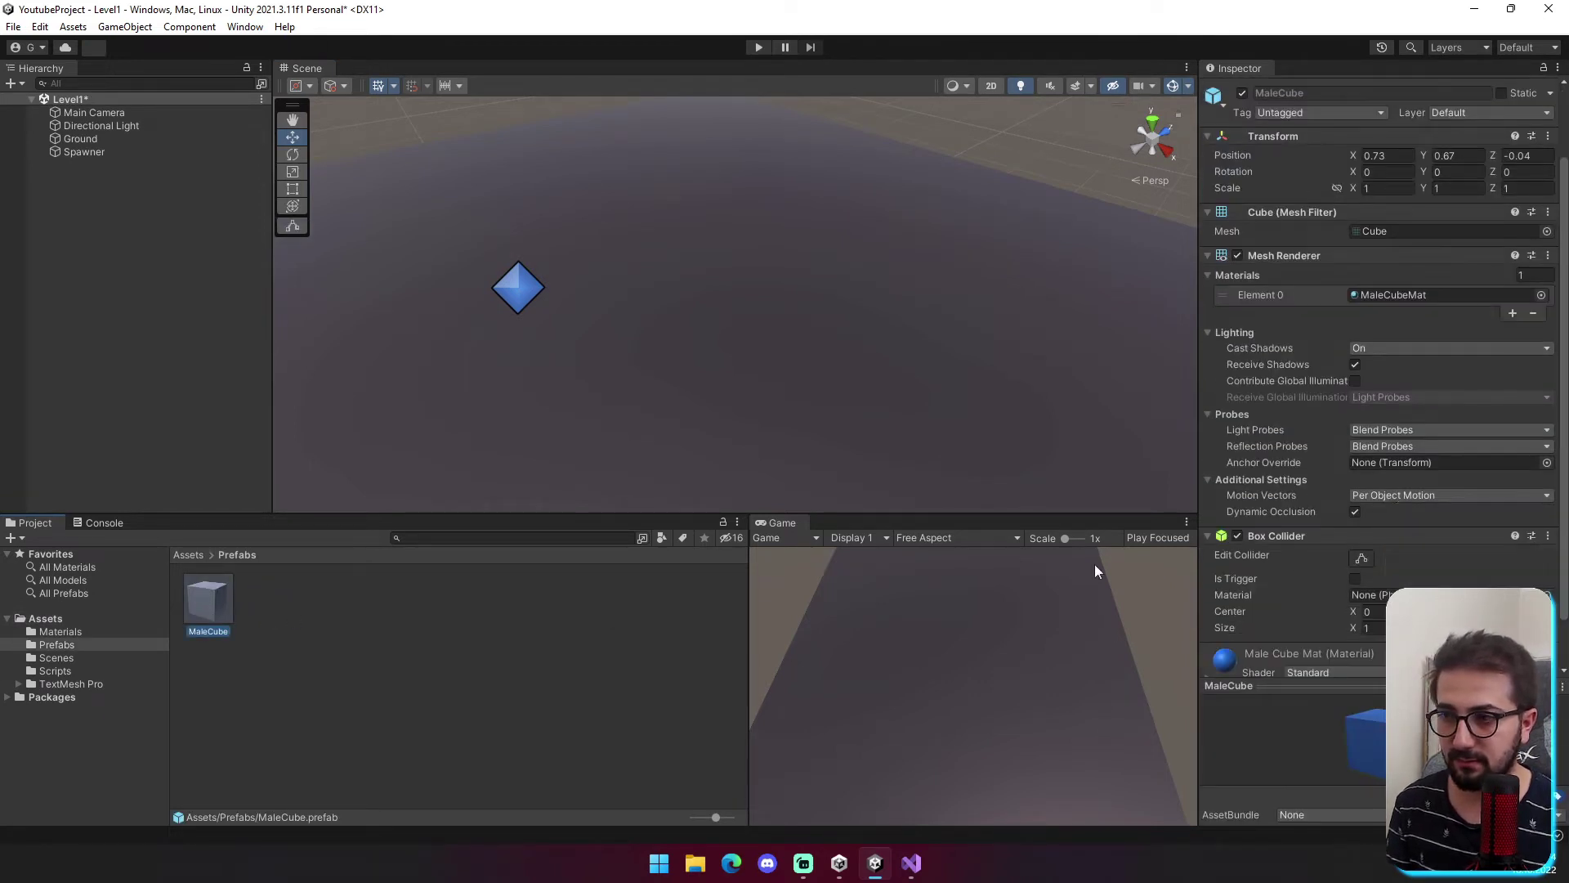
pyautogui.moveTo(212, 611)
pyautogui.mouseDown()
pyautogui.moveTo(756, 415)
pyautogui.moveTo(220, 599)
pyautogui.mouseUp()
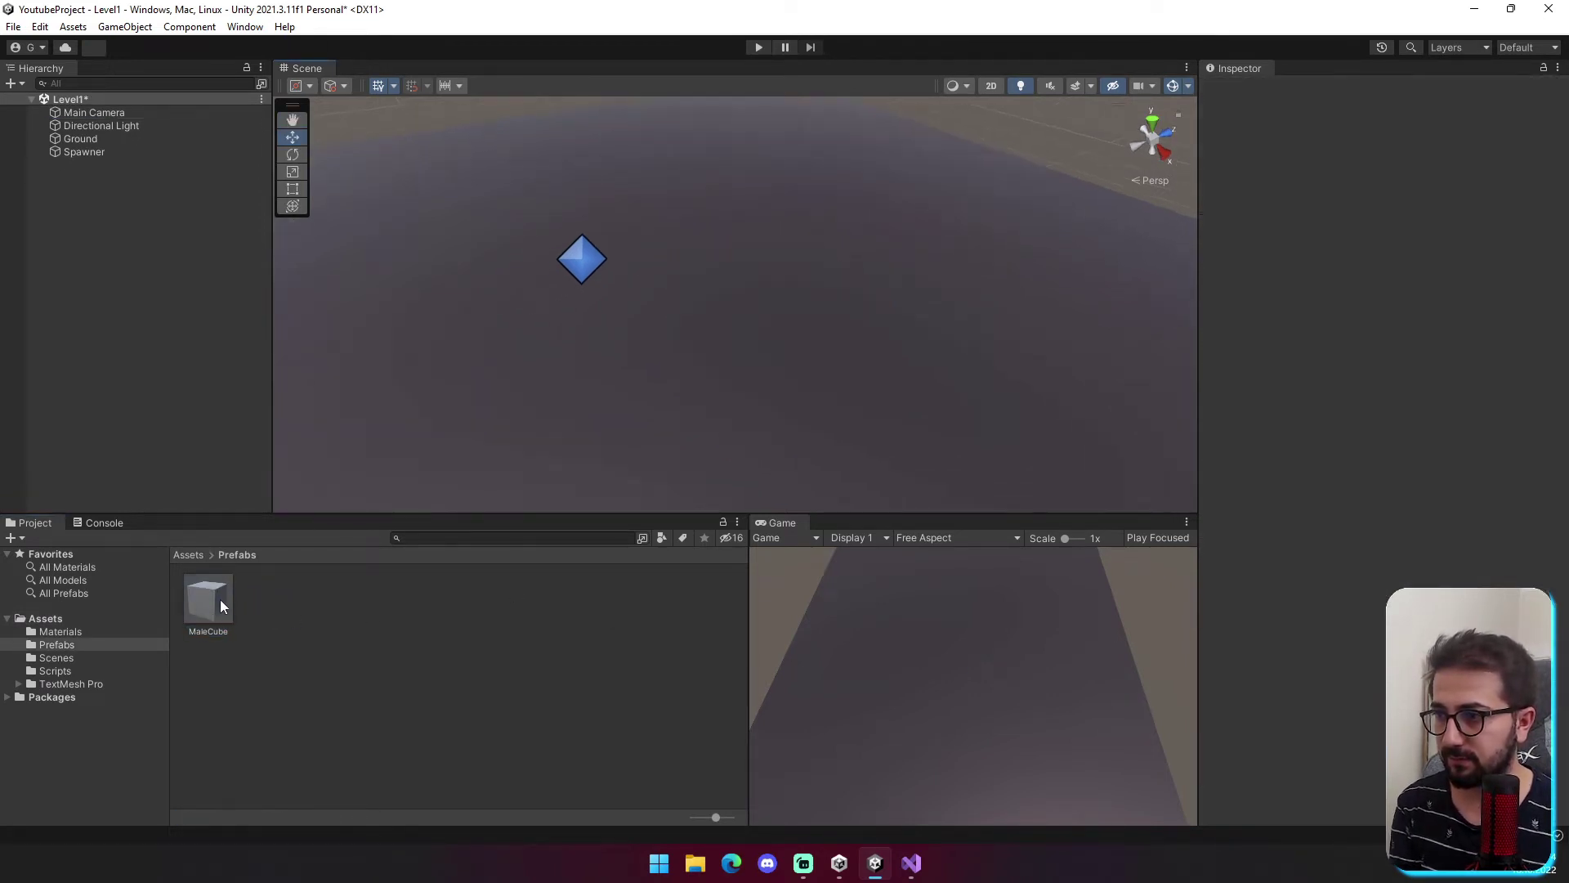
pyautogui.doubleClick(219, 600)
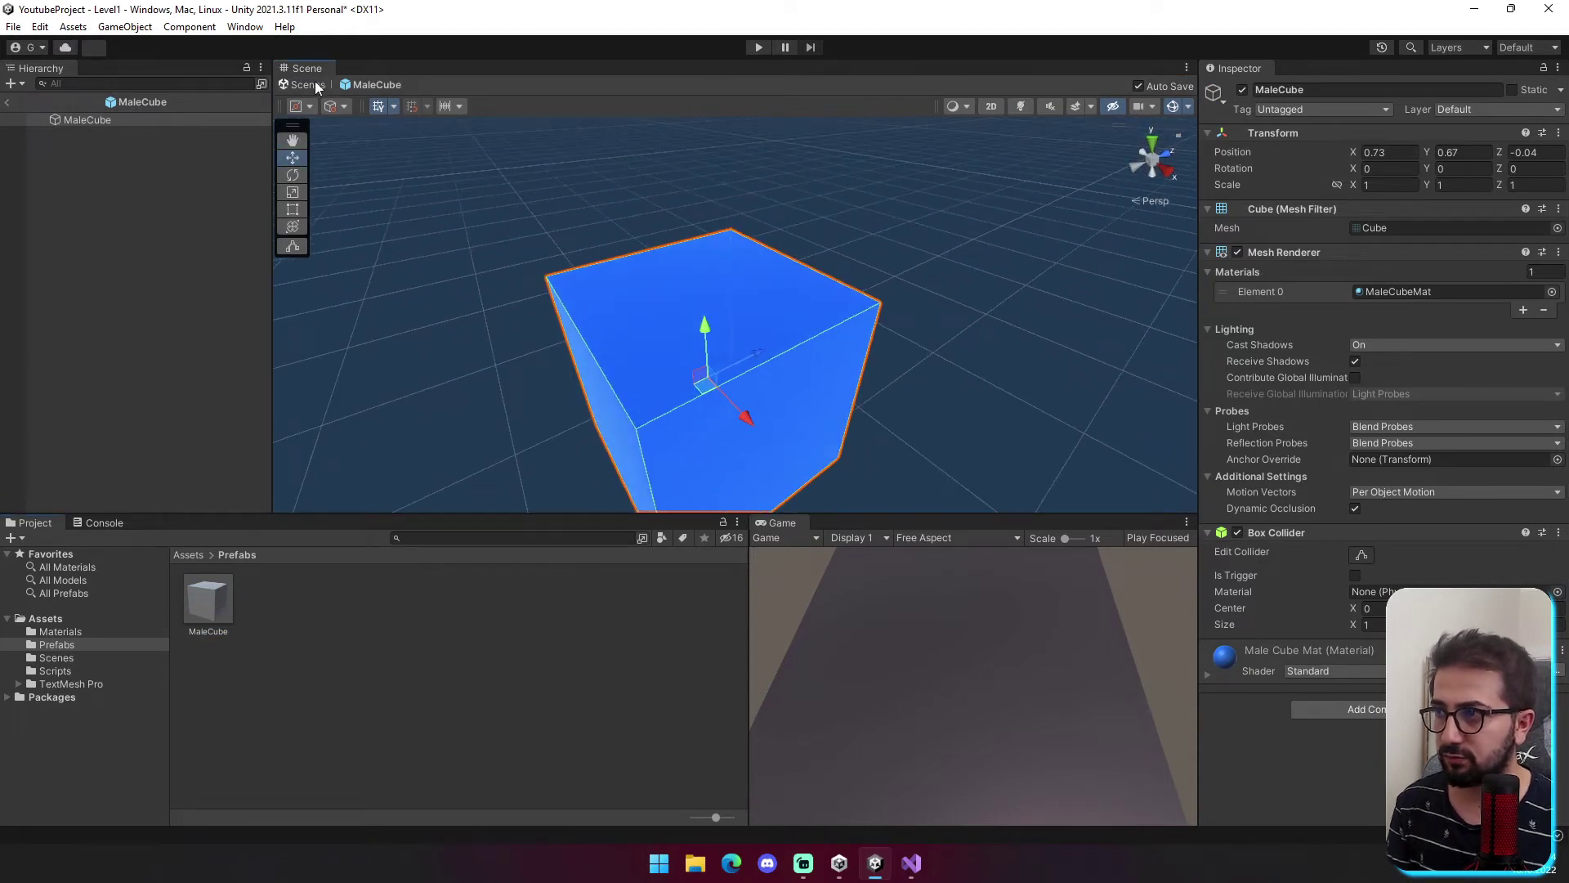
pyautogui.click(319, 85)
pyautogui.click(227, 593)
pyautogui.moveTo(806, 333); pyautogui.dragTo(719, 327, button='right')
pyautogui.rightClick(128, 312)
# Add a cube to the level, raise it, and give it the red CubeMat material.
pyautogui.moveTo(214, 539)
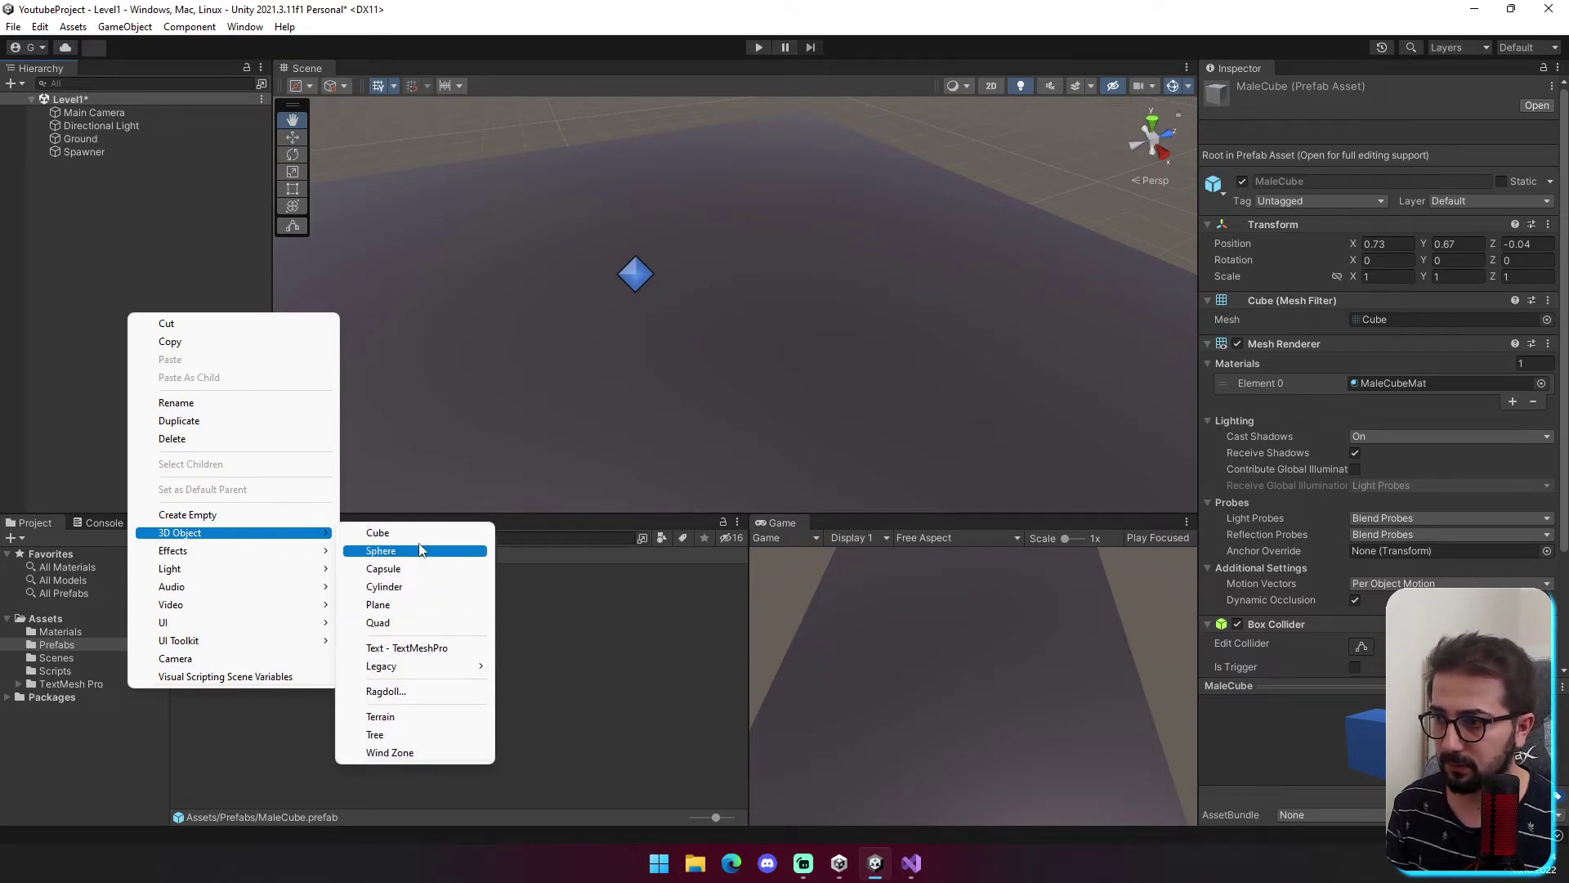
pyautogui.click(378, 533)
pyautogui.moveTo(642, 294)
pyautogui.mouseDown()
pyautogui.moveTo(635, 253)
pyautogui.moveTo(778, 409)
pyautogui.mouseUp()
pyautogui.click(193, 559)
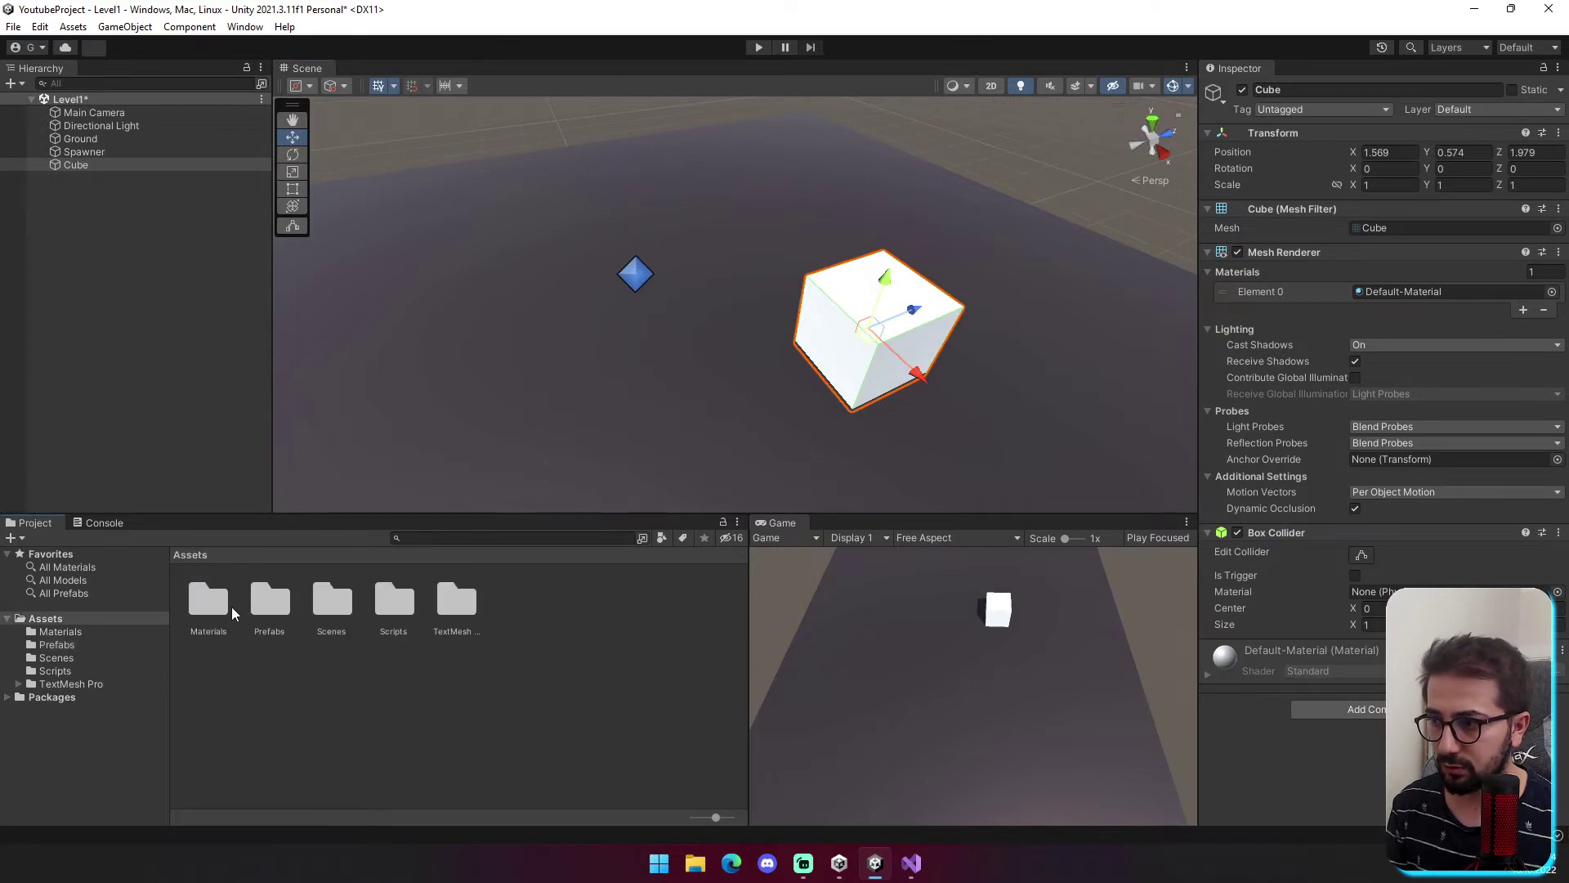
pyautogui.doubleClick(212, 605)
pyautogui.moveTo(270, 601); pyautogui.dragTo(867, 326)
pyautogui.moveTo(868, 325); pyautogui.dragTo(931, 353, button='right')
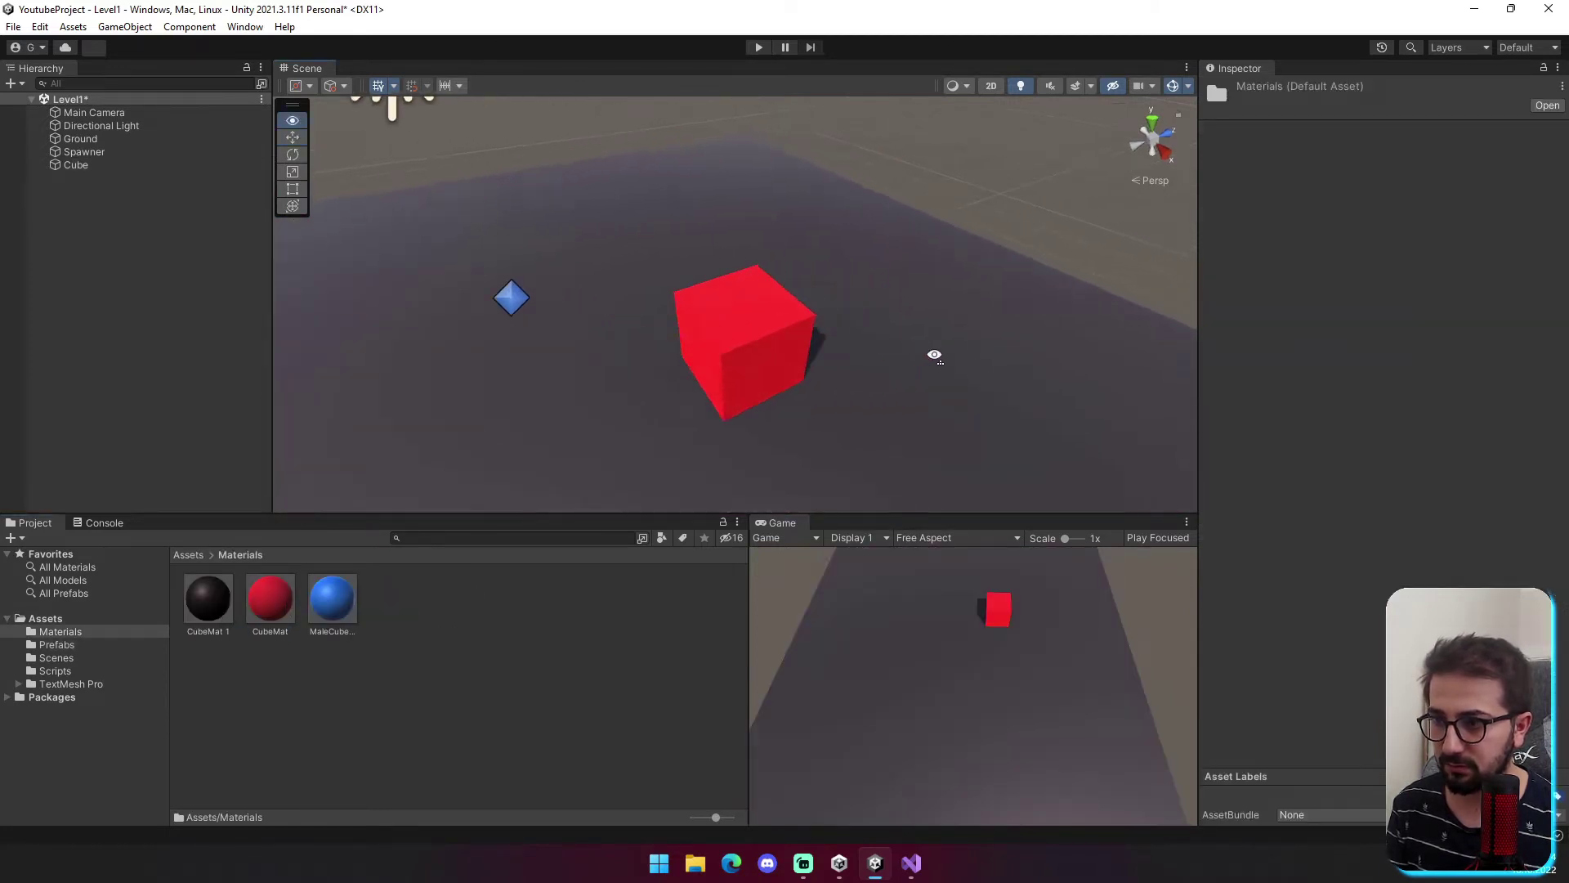
# Rename the cube to FemaleCube and make it a prefab in the Prefabs folder.
pyautogui.click(81, 164)
pyautogui.click(81, 164)
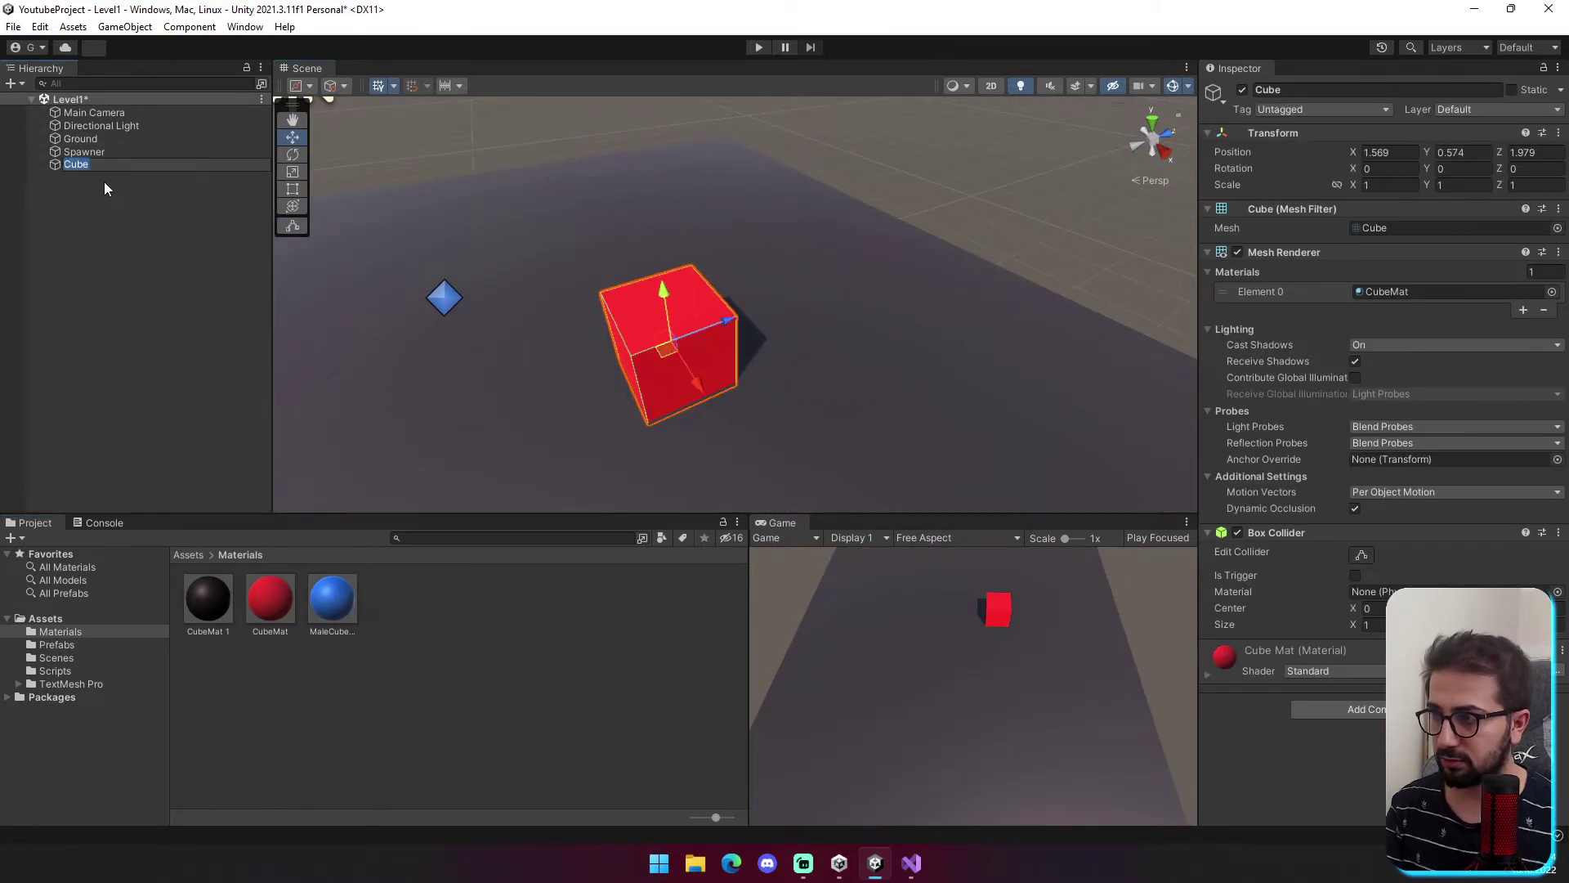
pyautogui.write('Female')
pyautogui.press('Return')
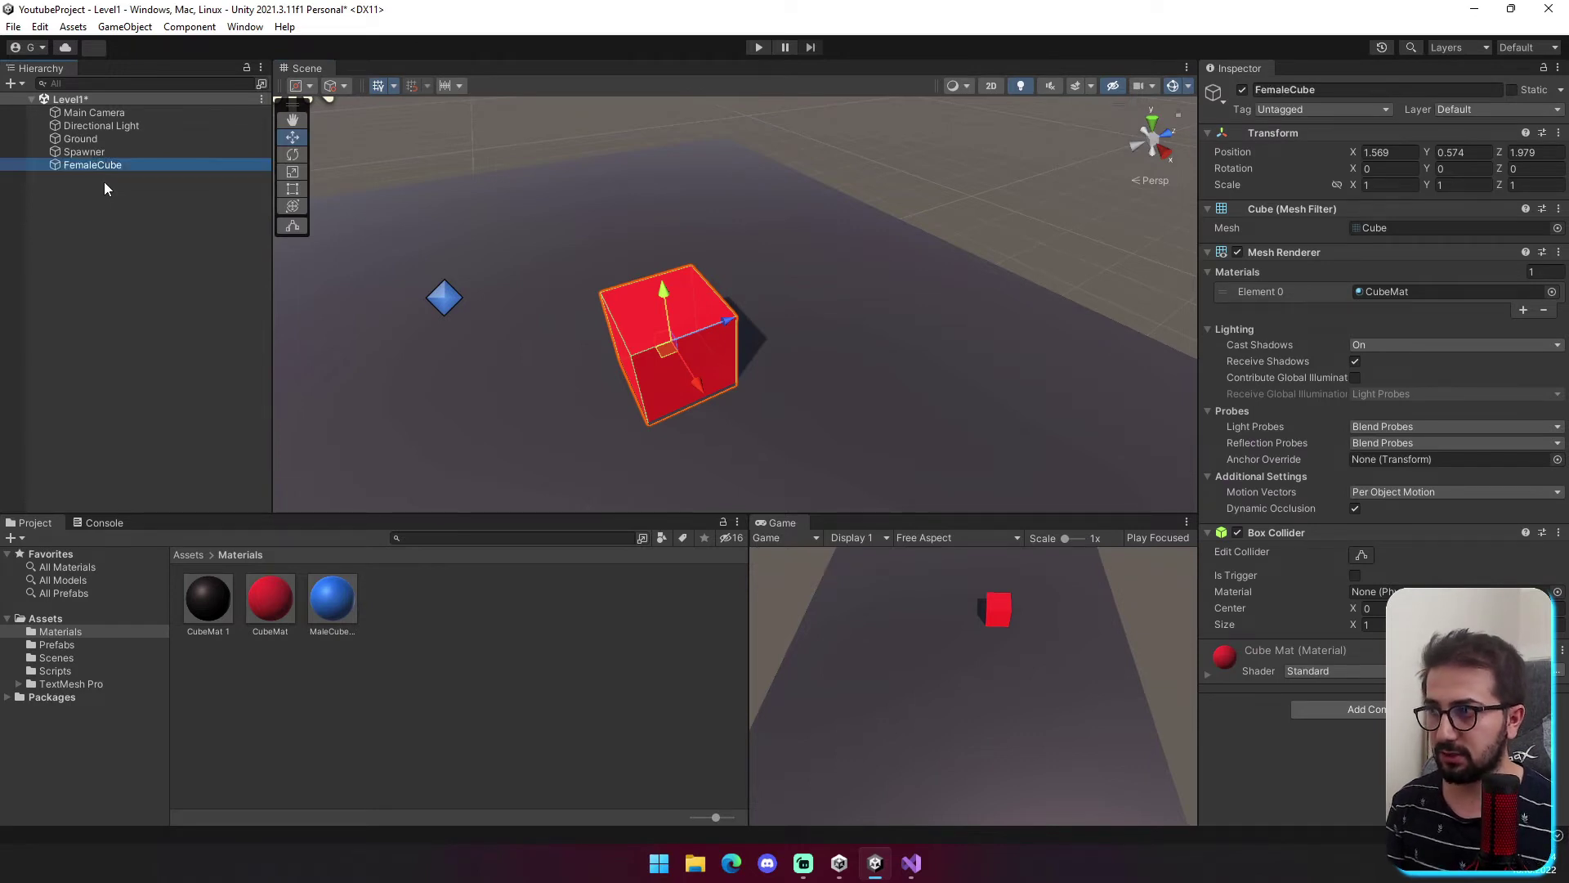
pyautogui.click(182, 556)
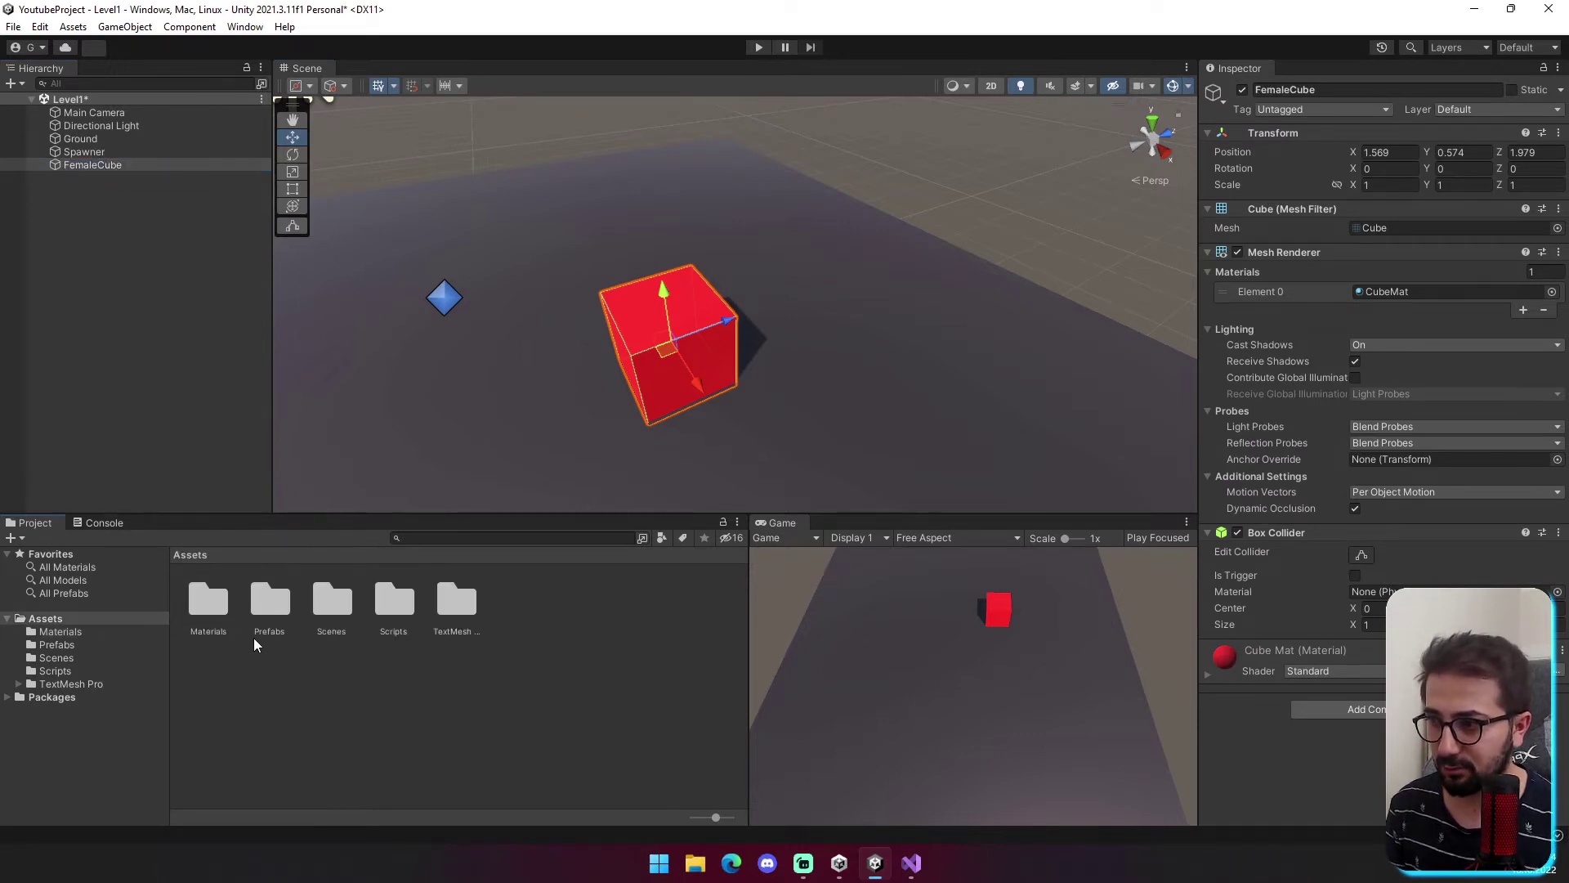
pyautogui.doubleClick(278, 621)
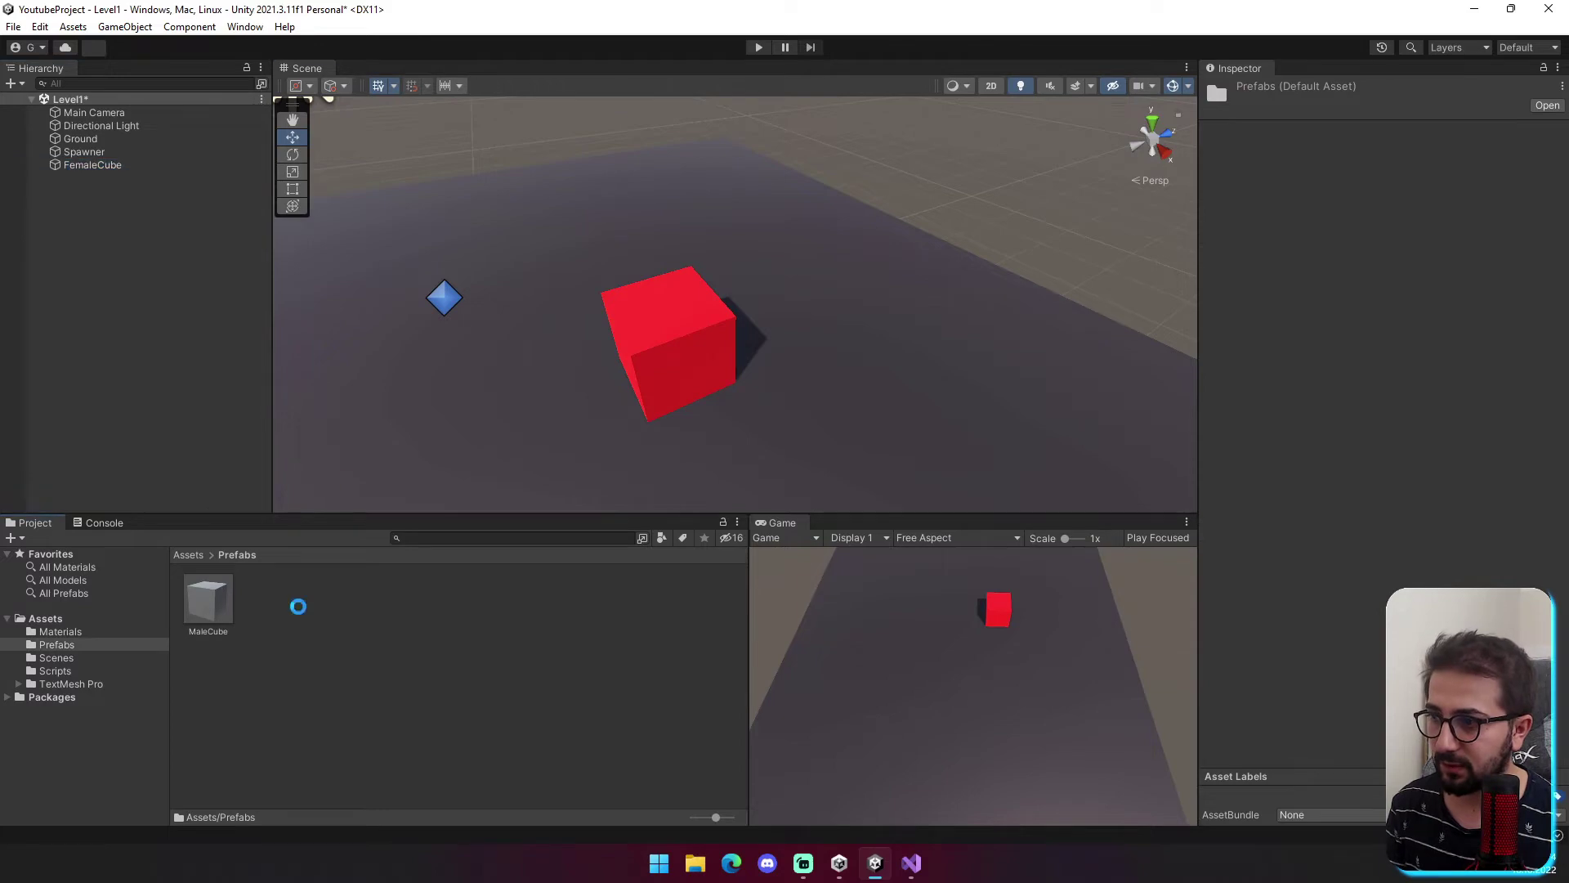
pyautogui.moveTo(70, 164); pyautogui.dragTo(274, 609)
# Delete the FemaleCube instance from the Level1 scene.
pyautogui.click(271, 611)
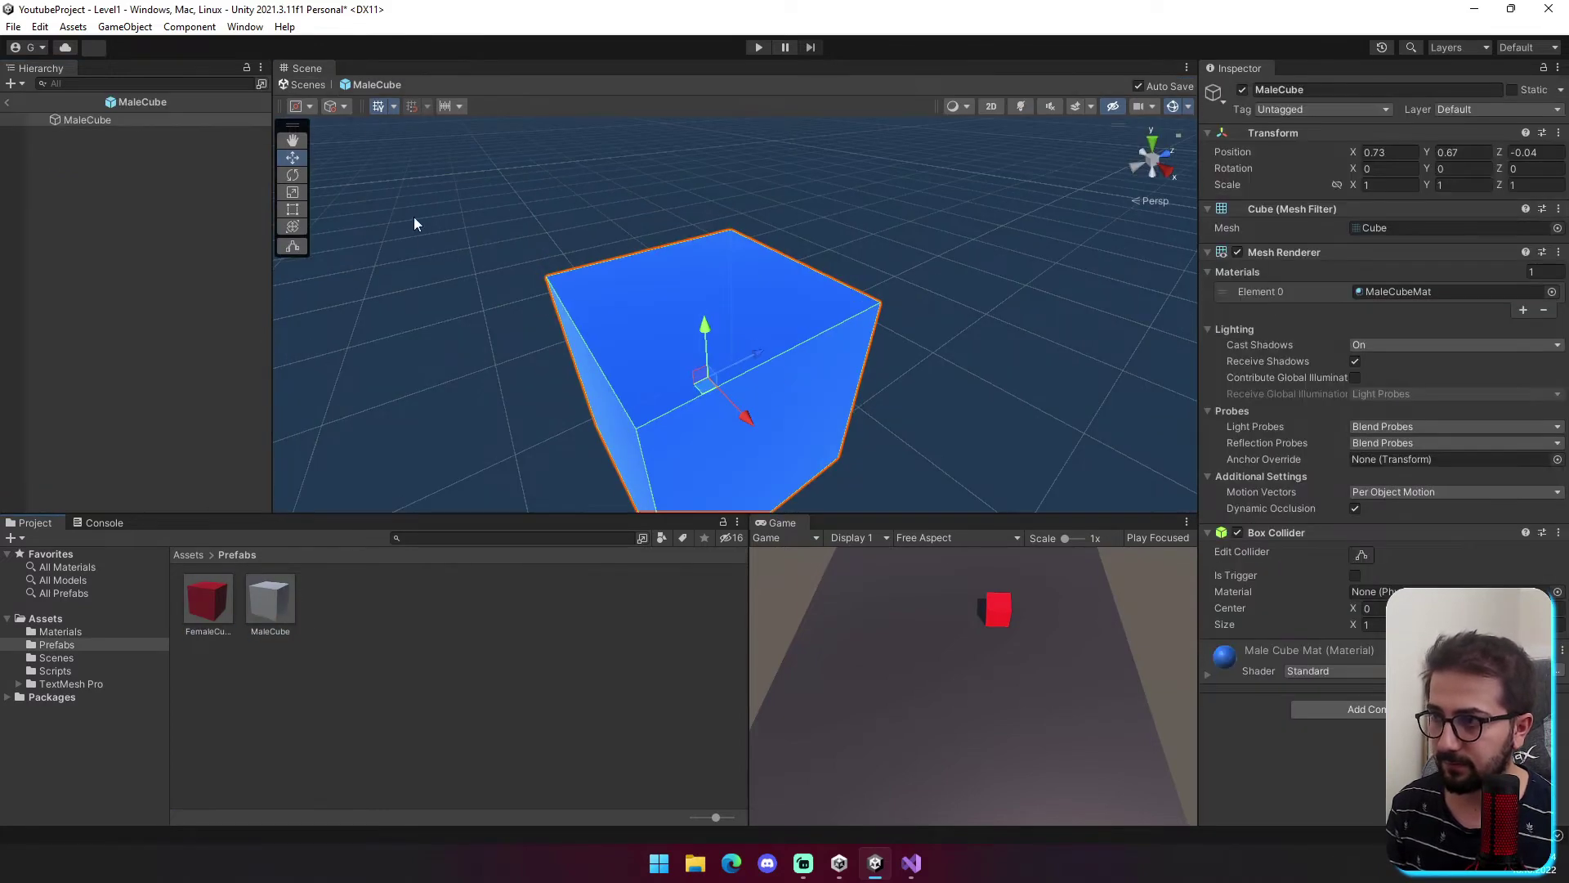
pyautogui.click(301, 87)
pyautogui.click(676, 335)
pyautogui.press('Delete')
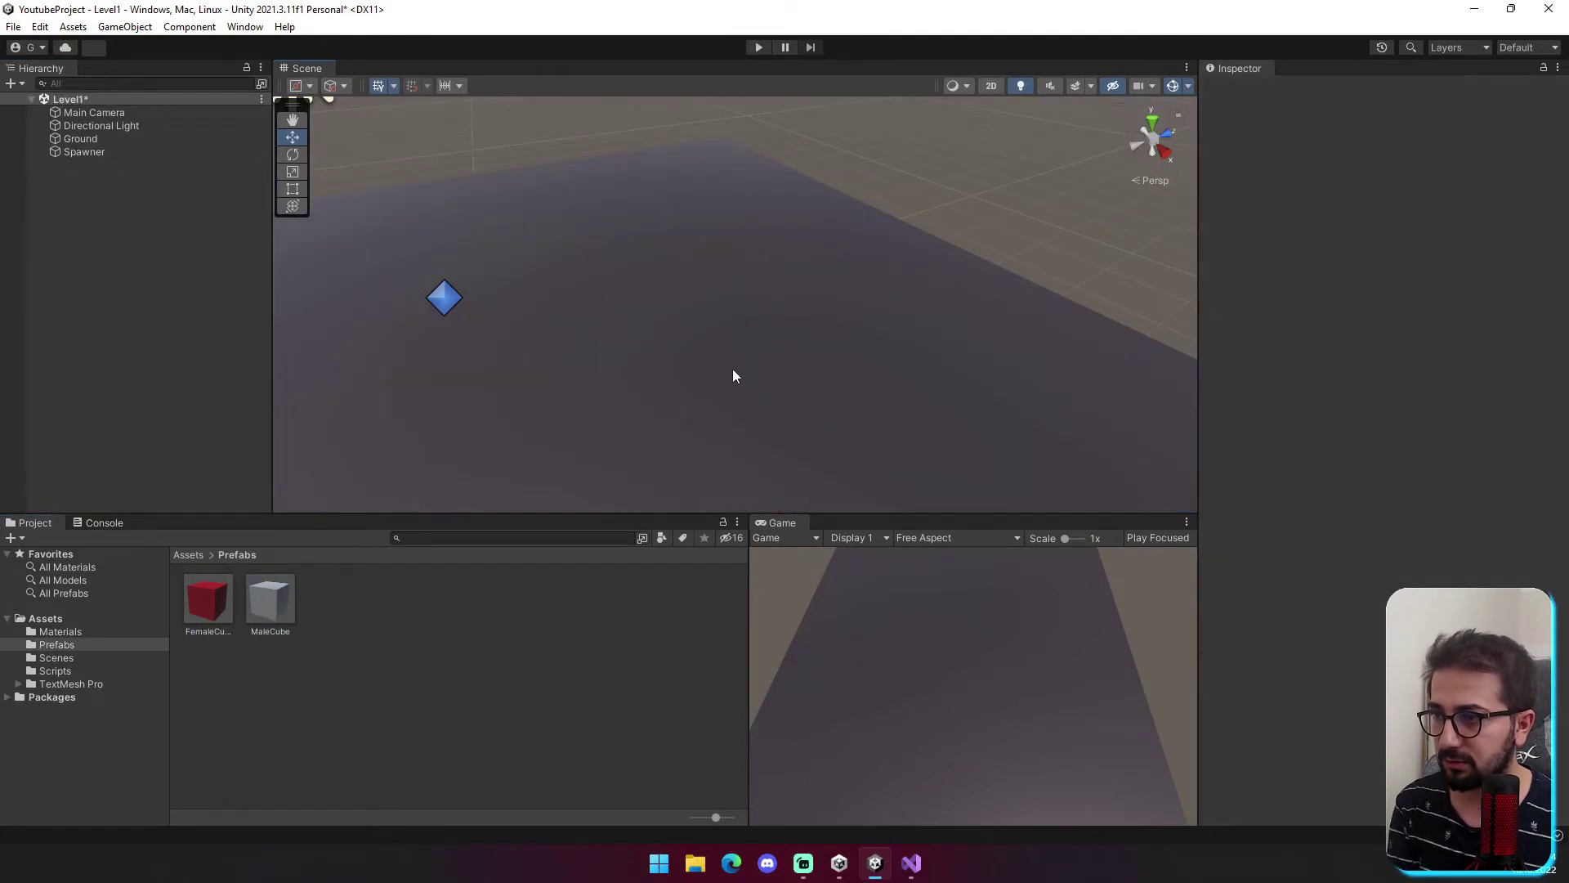
pyautogui.click(901, 867)
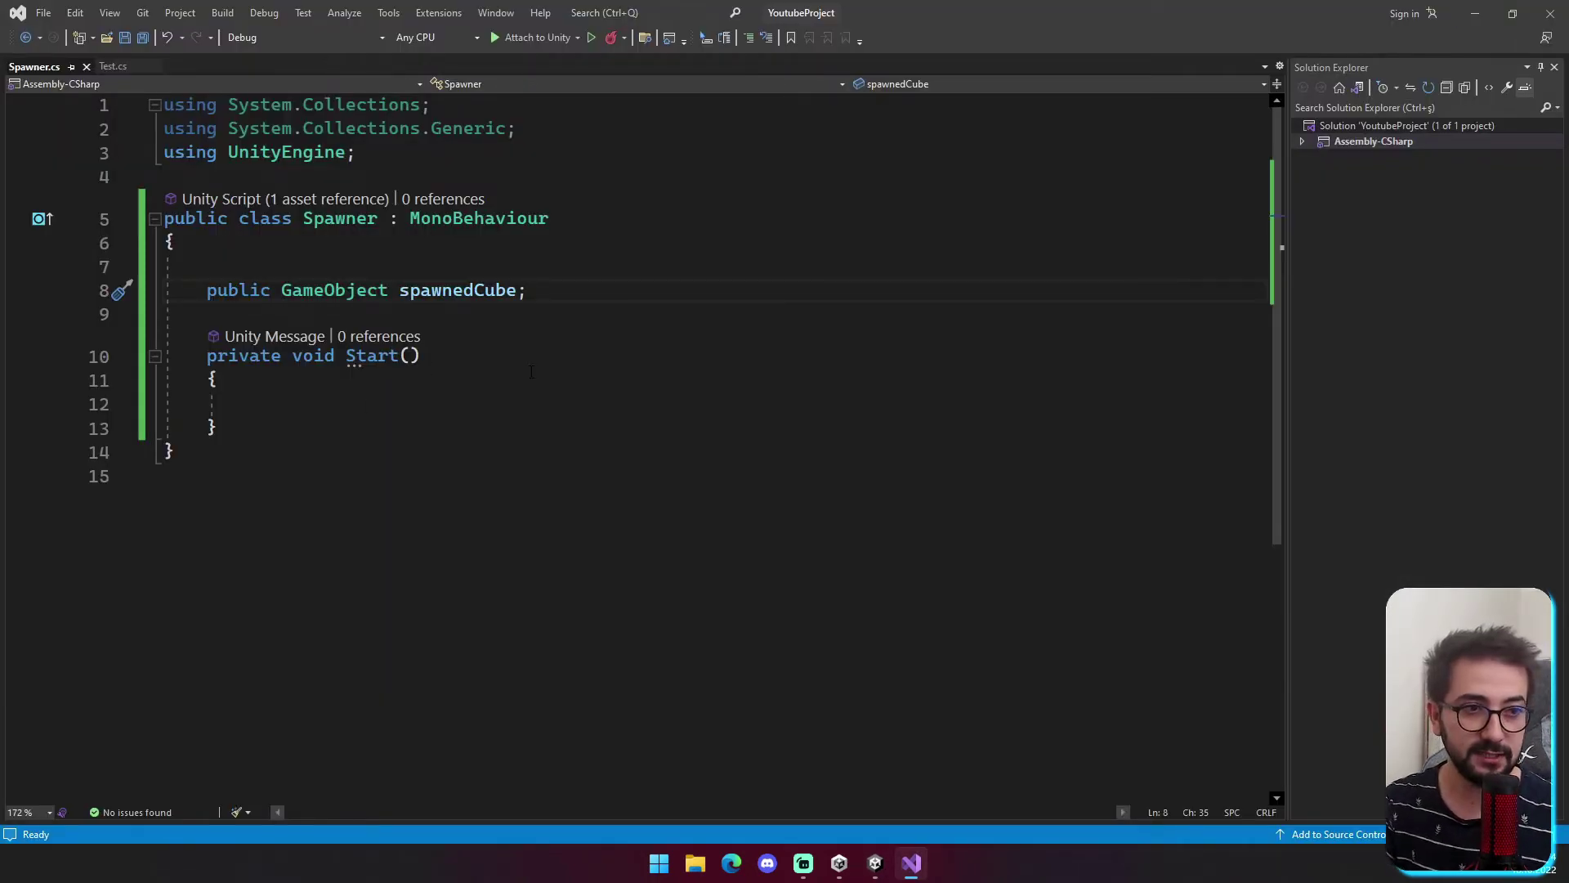
# Rename the spawnedCube field to maleCube.
pyautogui.doubleClick(438, 294)
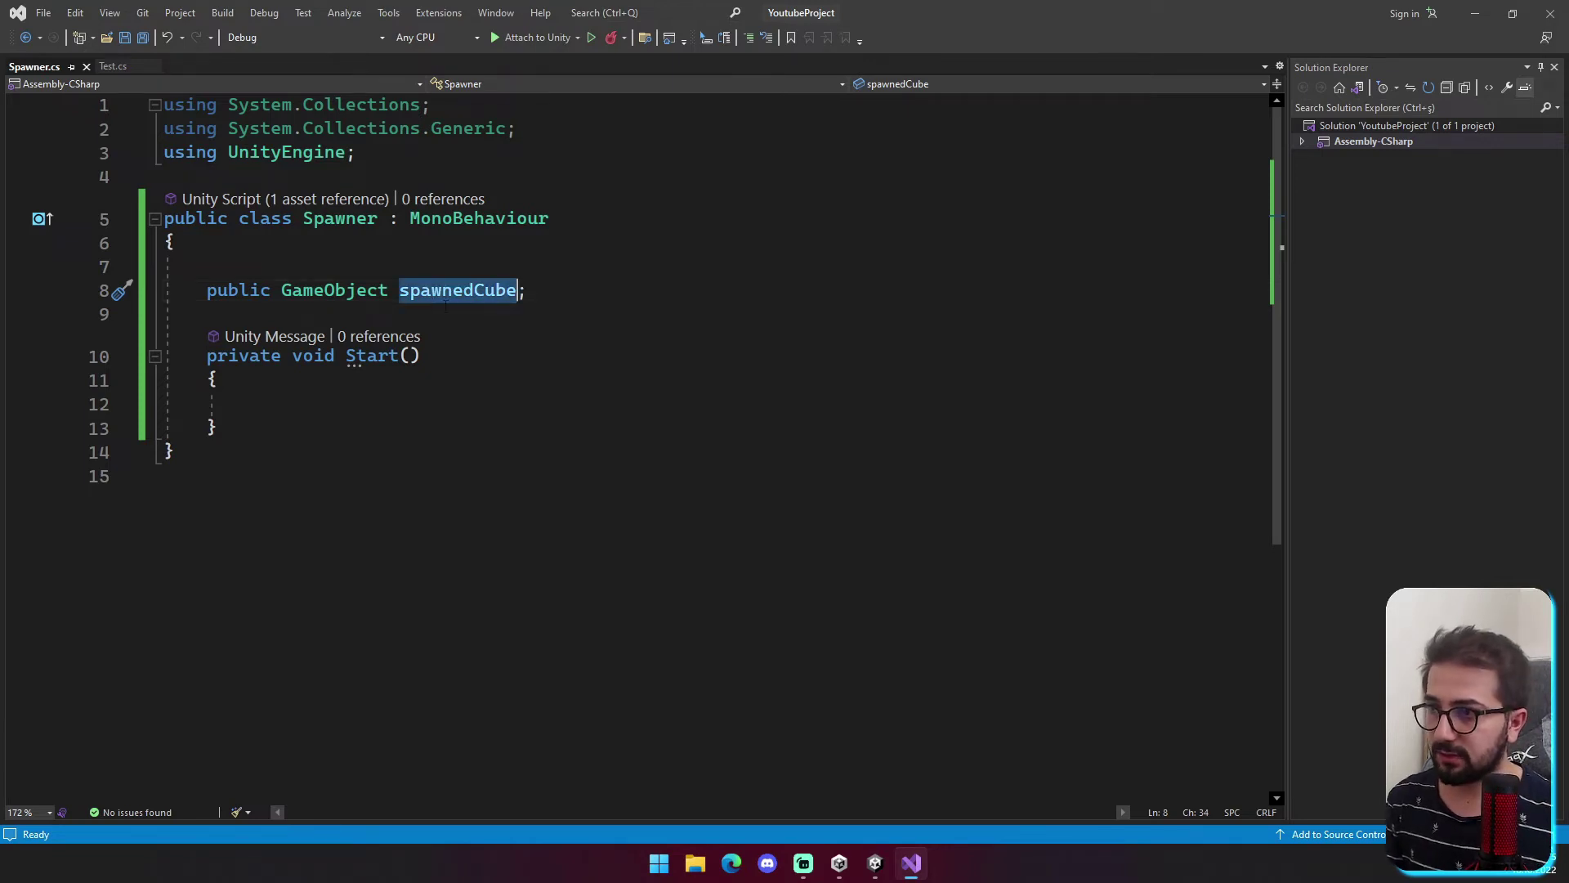
pyautogui.write('maleCube')
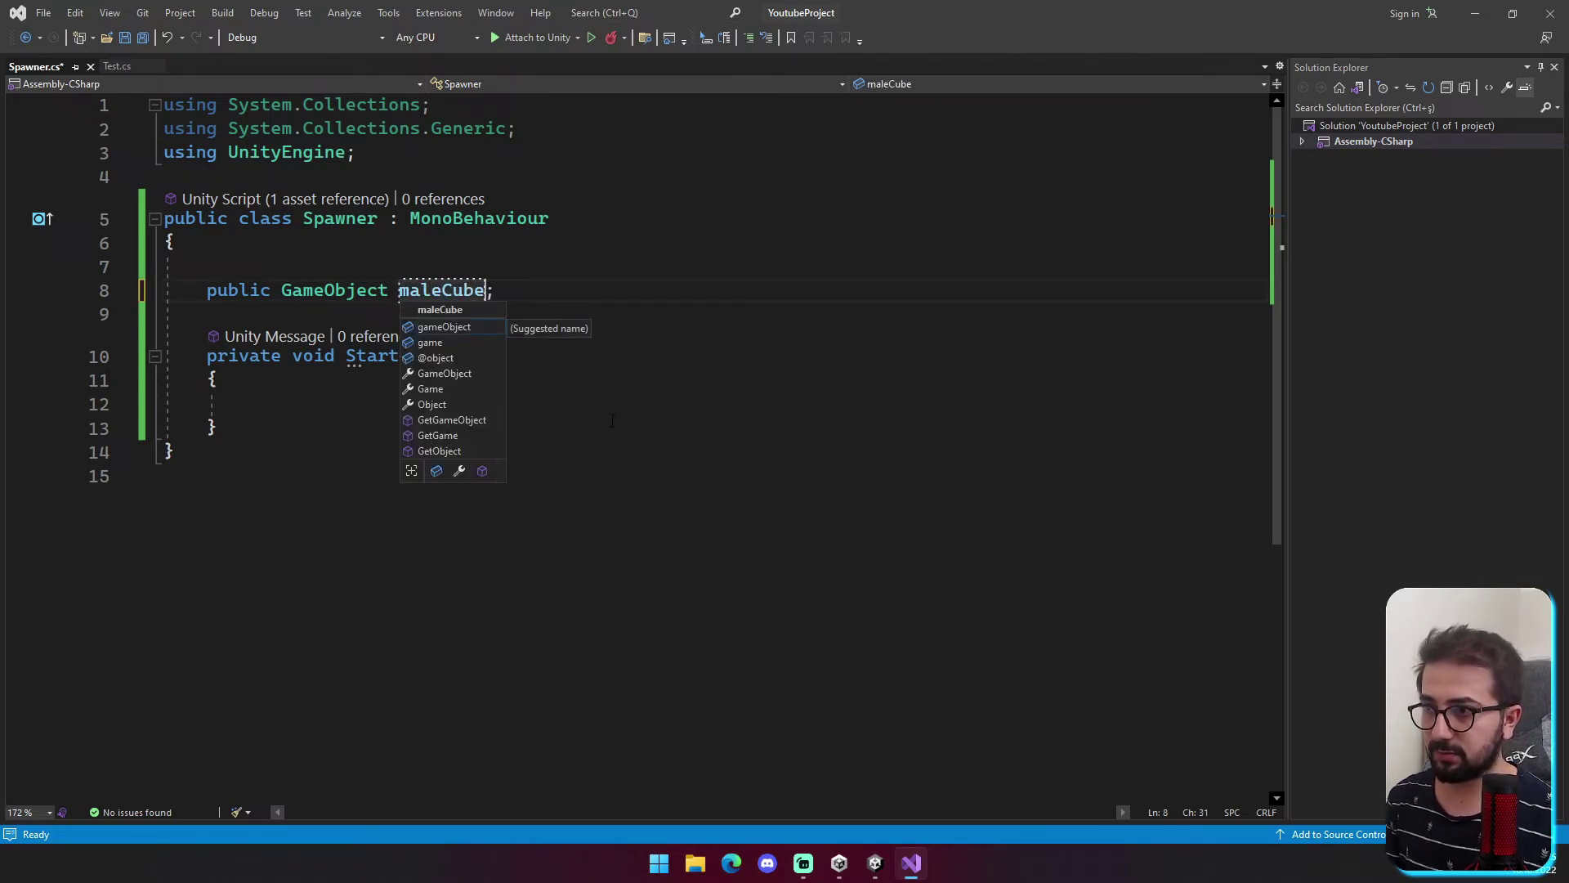
pyautogui.click(556, 290)
# Add a public GameObject femaleCube field and begin an if( statement inside Start().
pyautogui.press('Return')
pyautogui.write('pub')
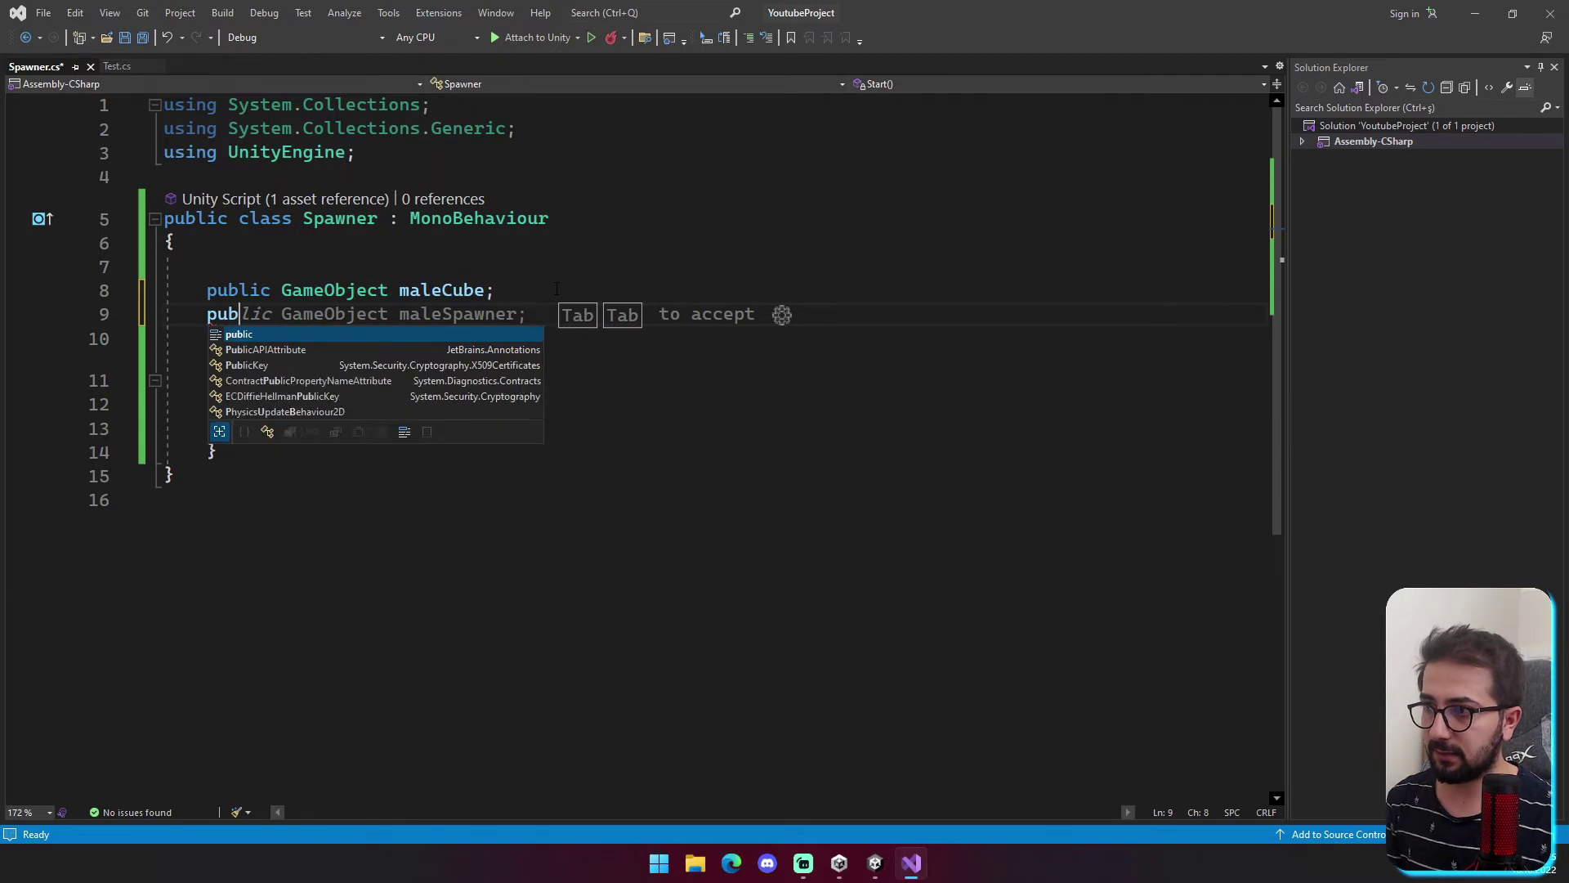
pyautogui.press('Tab')
pyautogui.press('Tab')
pyautogui.press('BackSpace')
pyautogui.press('BackSpace')
pyautogui.press('BackSpace')
pyautogui.press('BackSpace')
pyautogui.press('BackSpace')
pyautogui.press('BackSpace')
pyautogui.press('BackSpace')
pyautogui.write('femaleCube;')
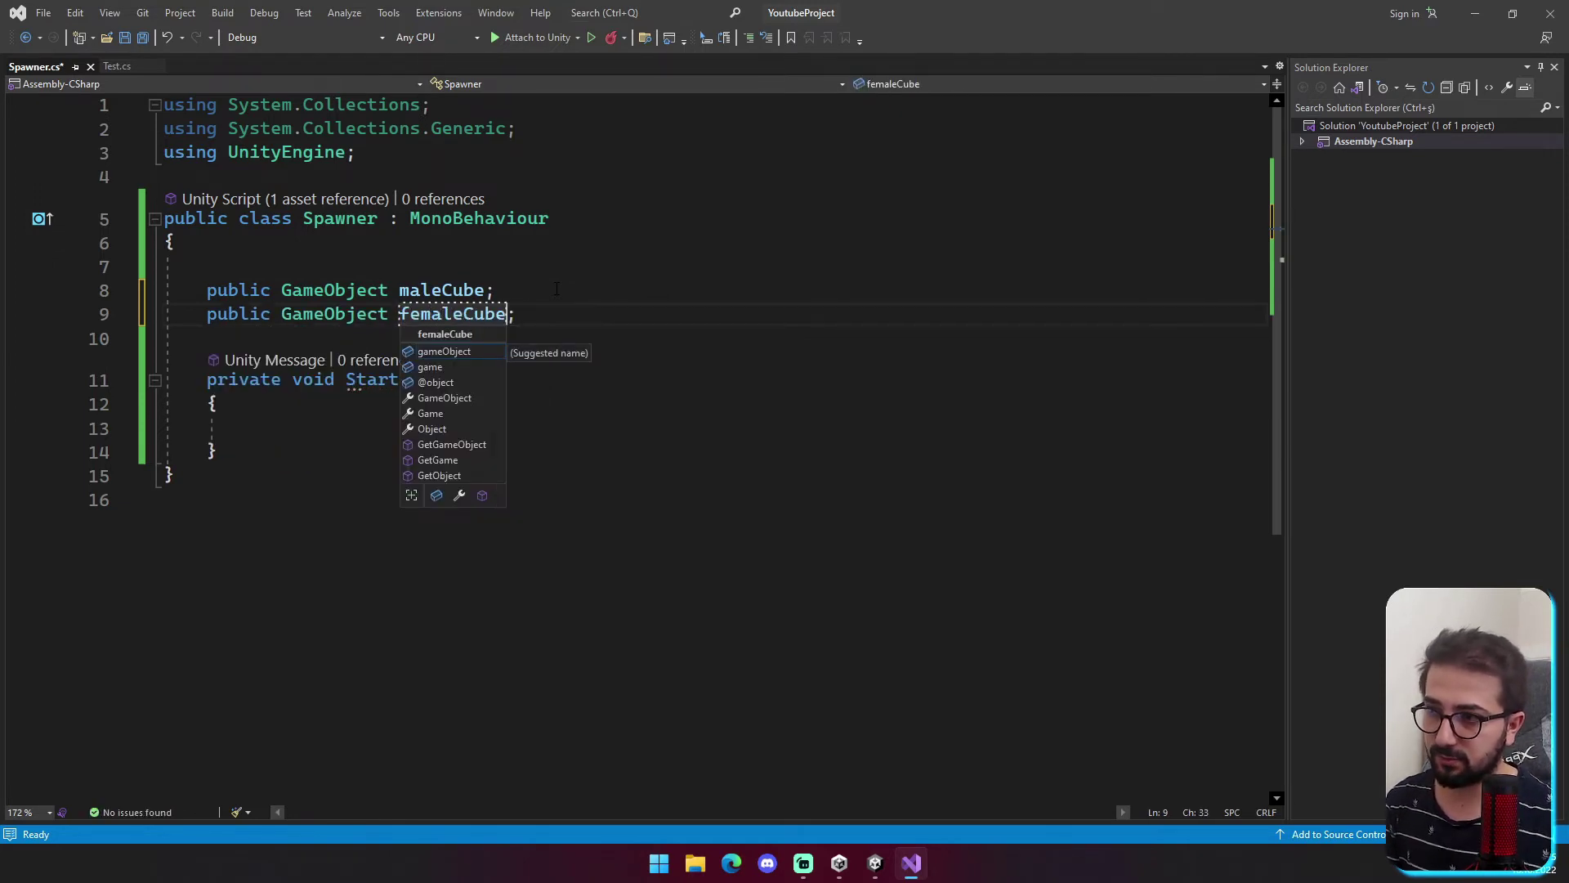
pyautogui.click(349, 500)
pyautogui.write('if(')
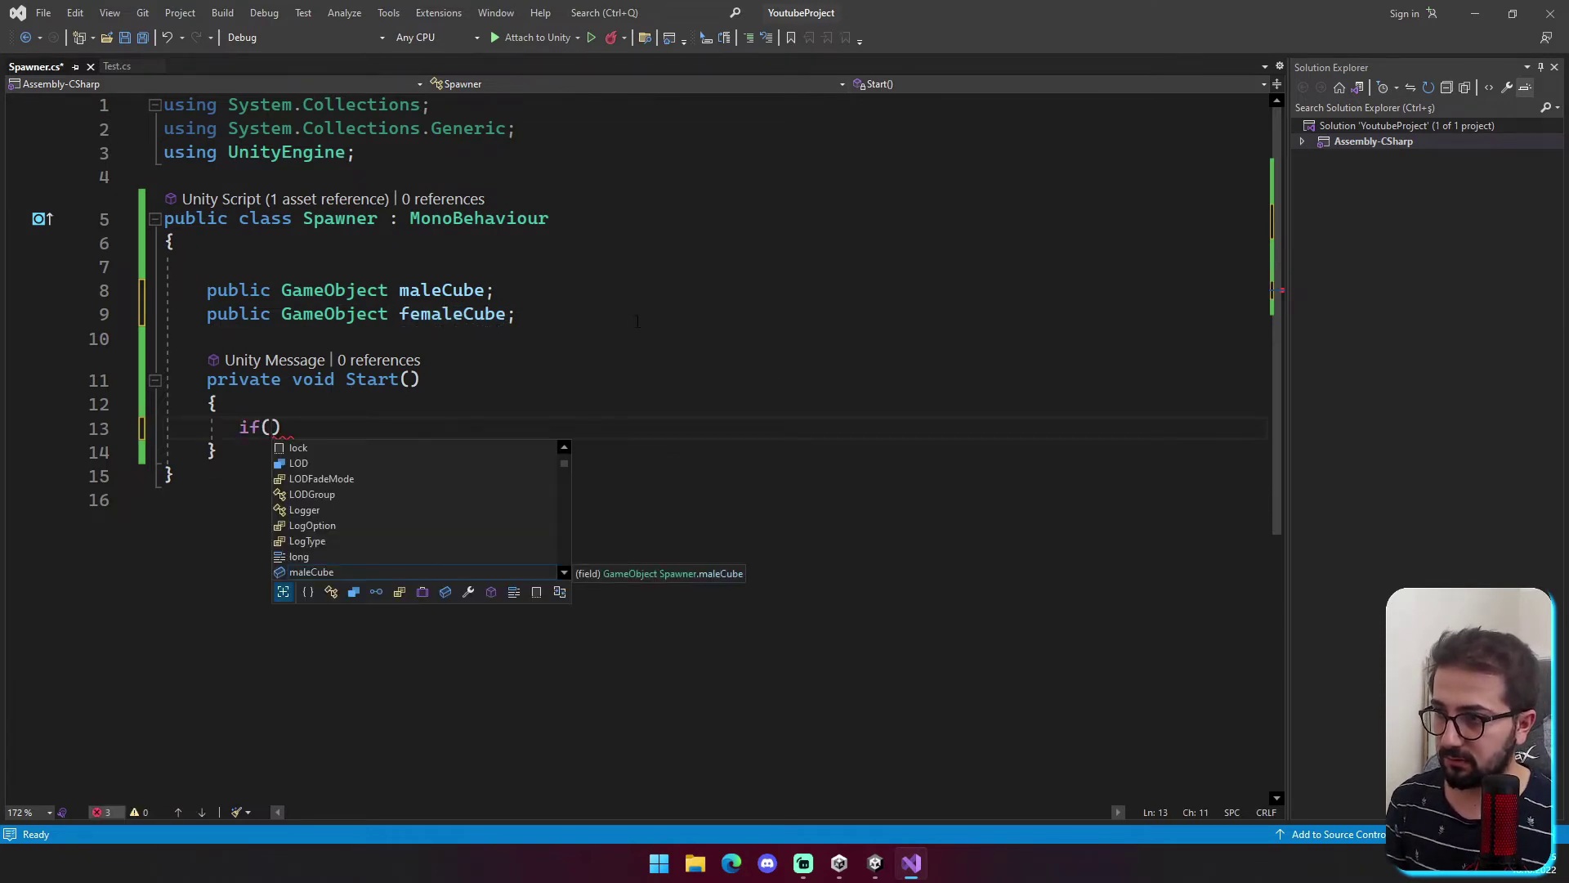
# Declare a public bool isMale field in Spawner and save.
pyautogui.click(613, 352)
pyautogui.press('Return')
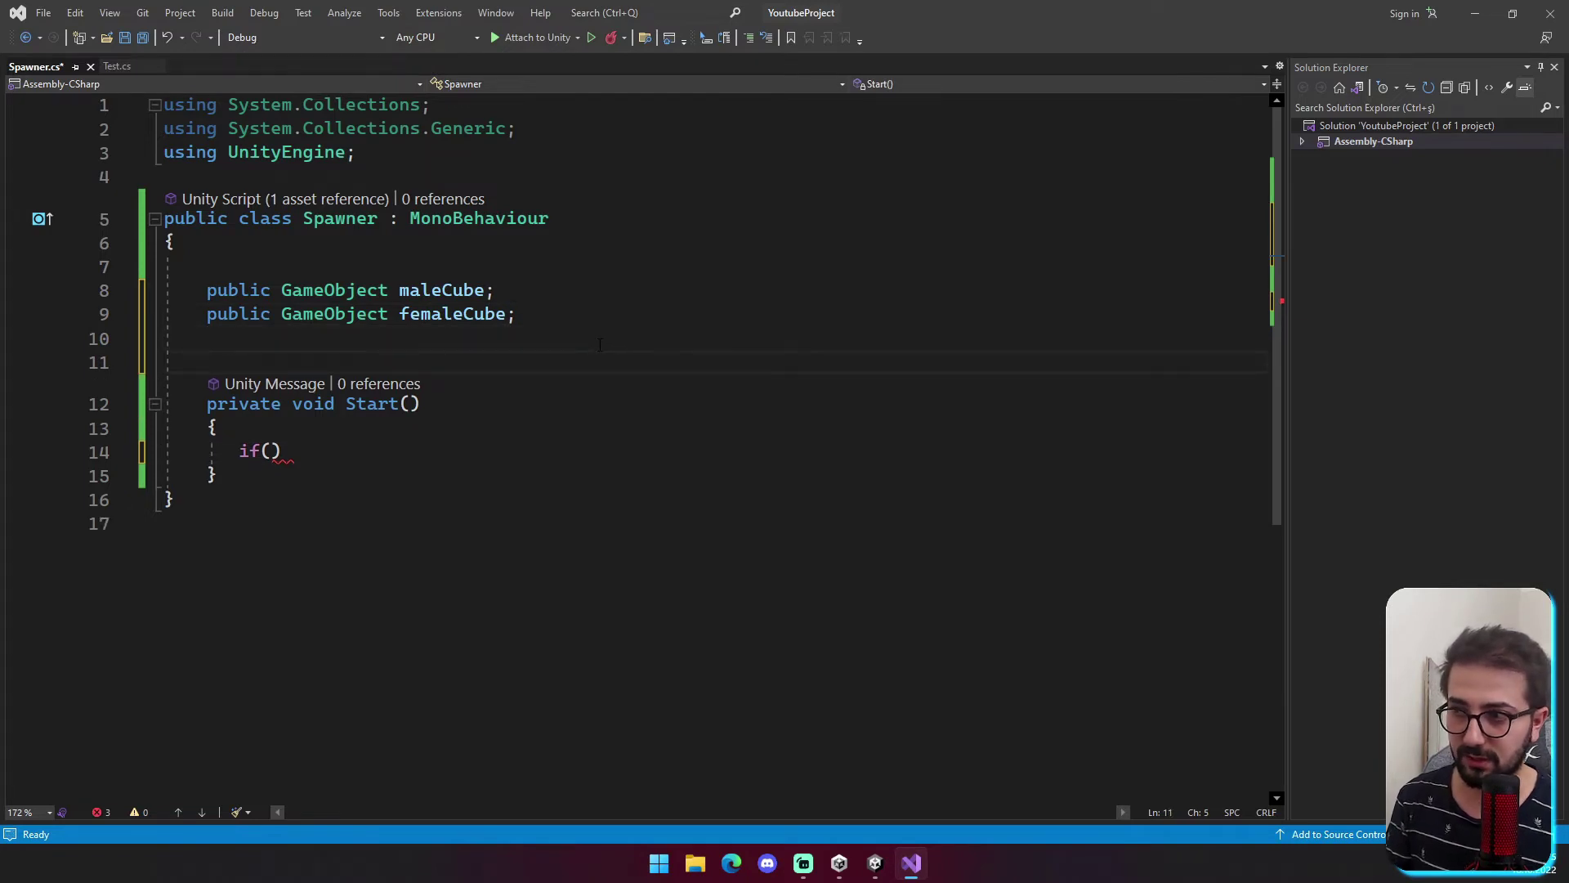
pyautogui.write('bool isMale;')
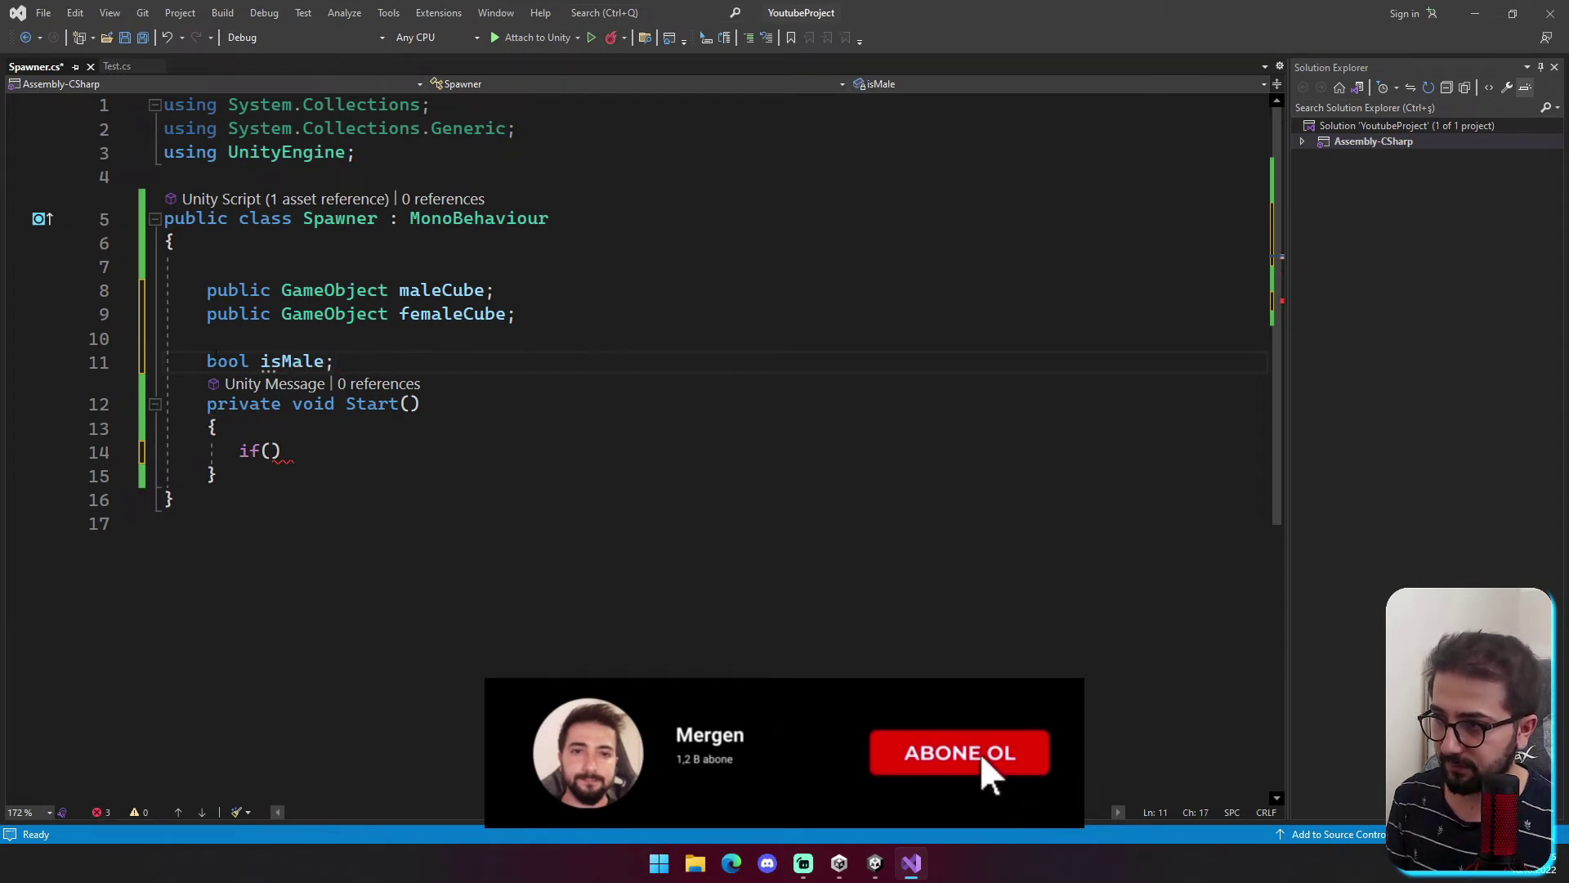
pyautogui.press('Home')
pyautogui.write('public')
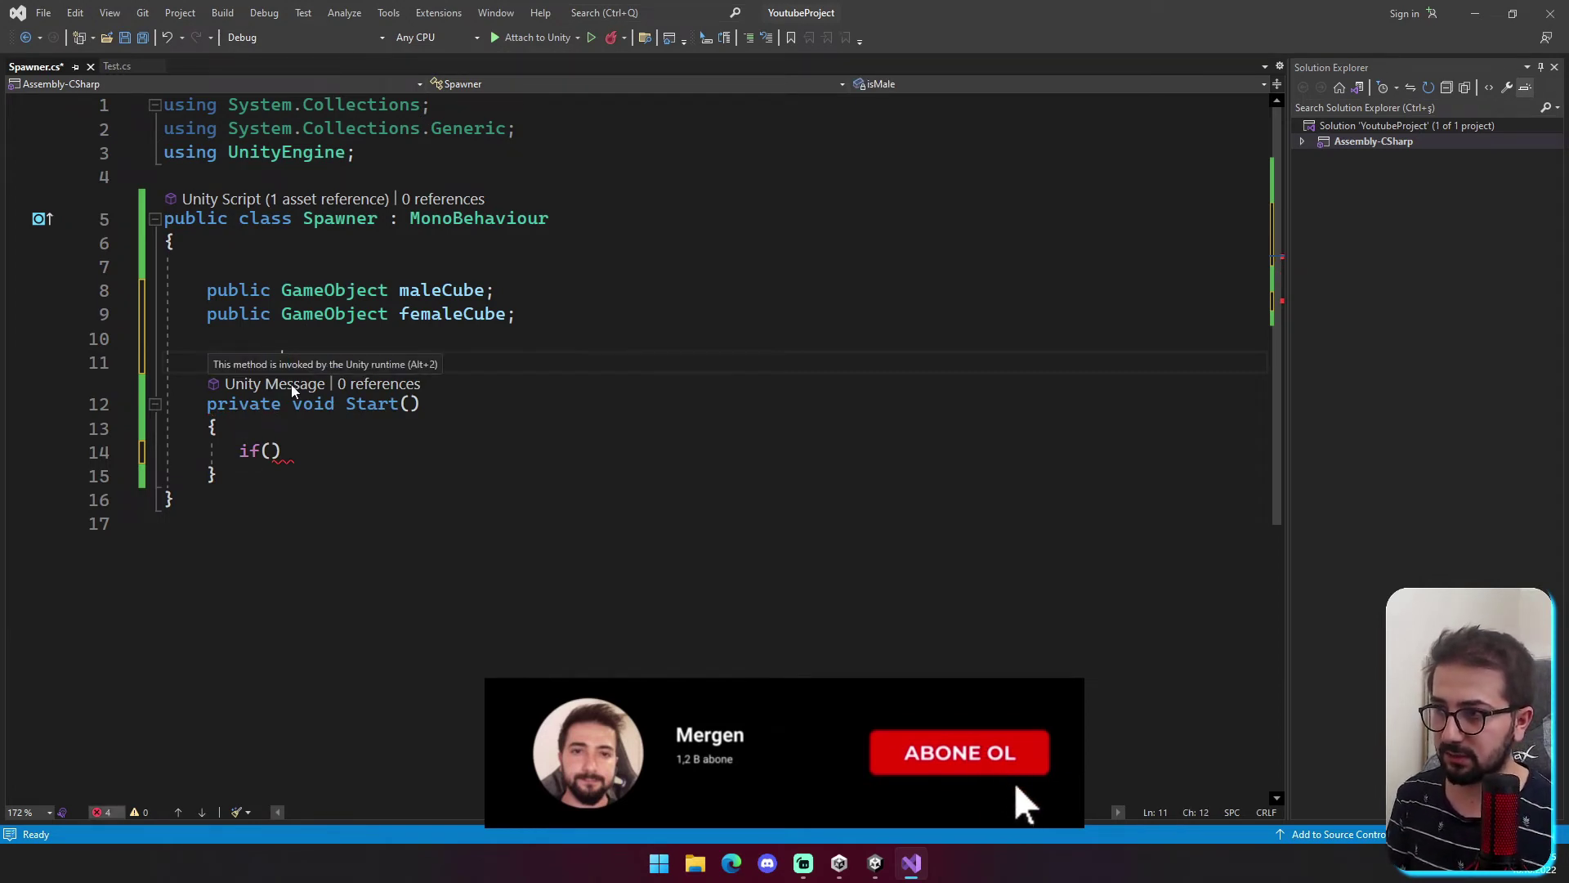
pyautogui.hotkey('ctrl', 's')
pyautogui.click(456, 366)
pyautogui.press('Return')
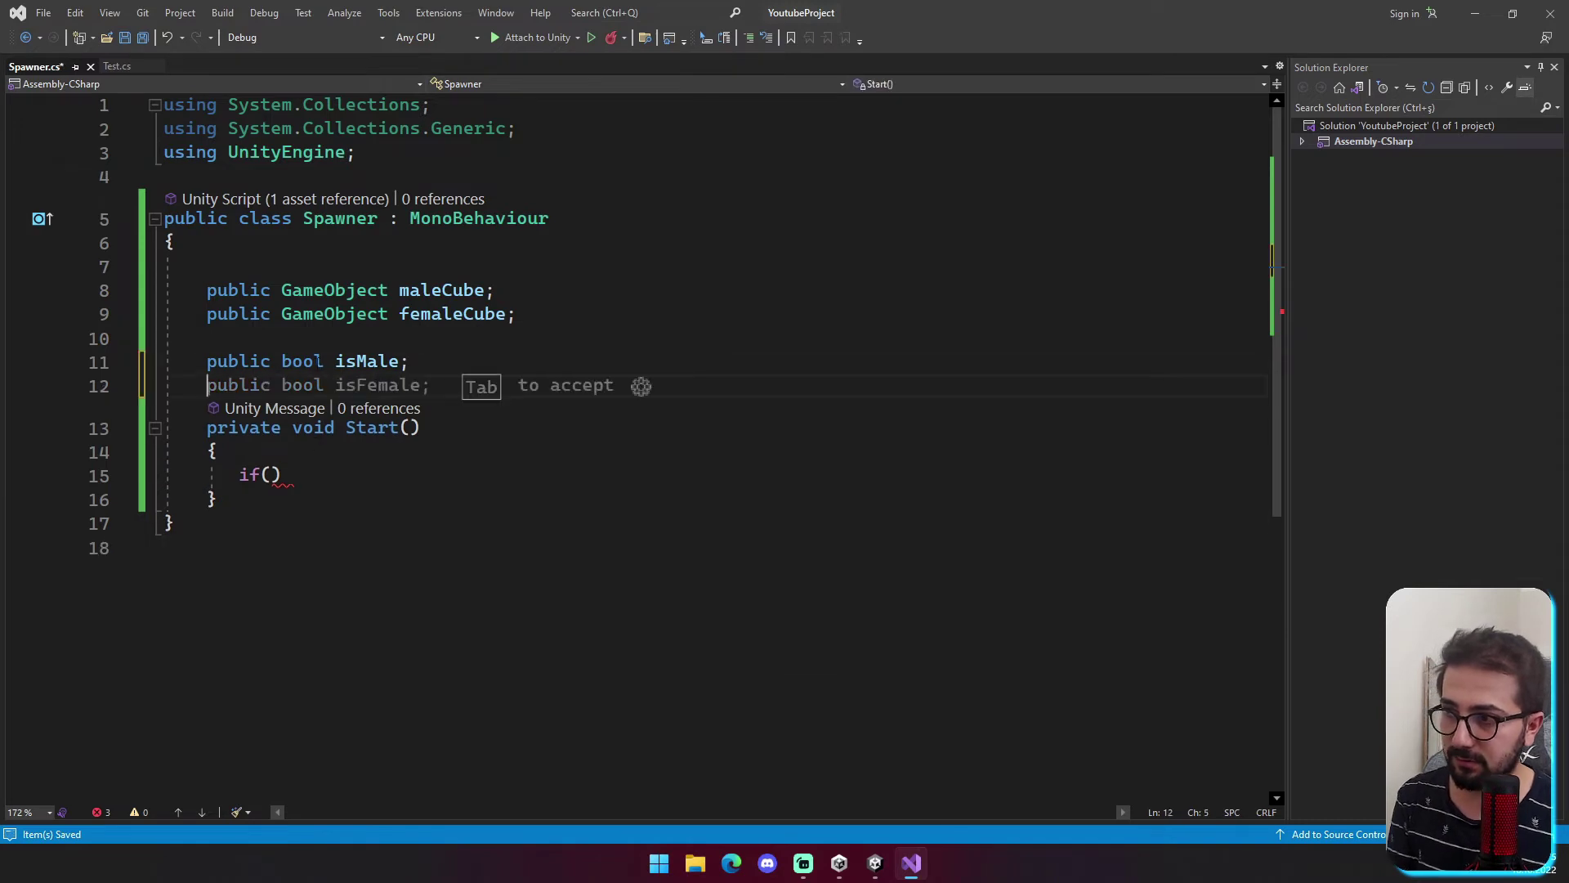
# Write the condition if(isMale == true) with an opening brace and empty line.
pyautogui.click(272, 474)
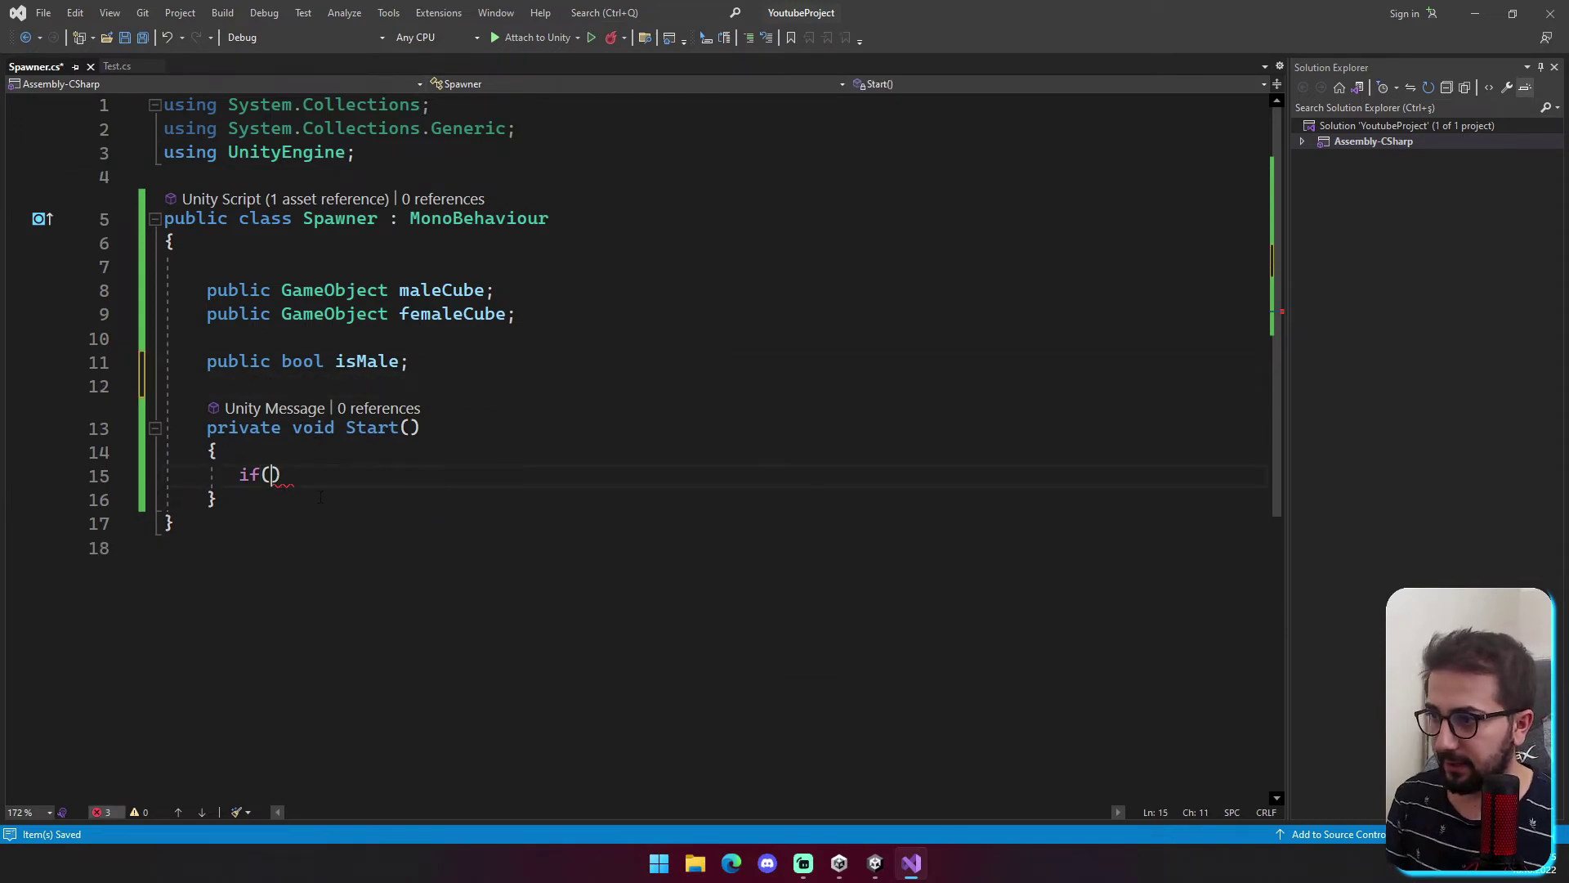
pyautogui.write('is')
pyautogui.press('Down')
pyautogui.press('Tab')
pyautogui.write('== true)')
pyautogui.press('Return')
pyautogui.write('{')
pyautogui.press('Return')
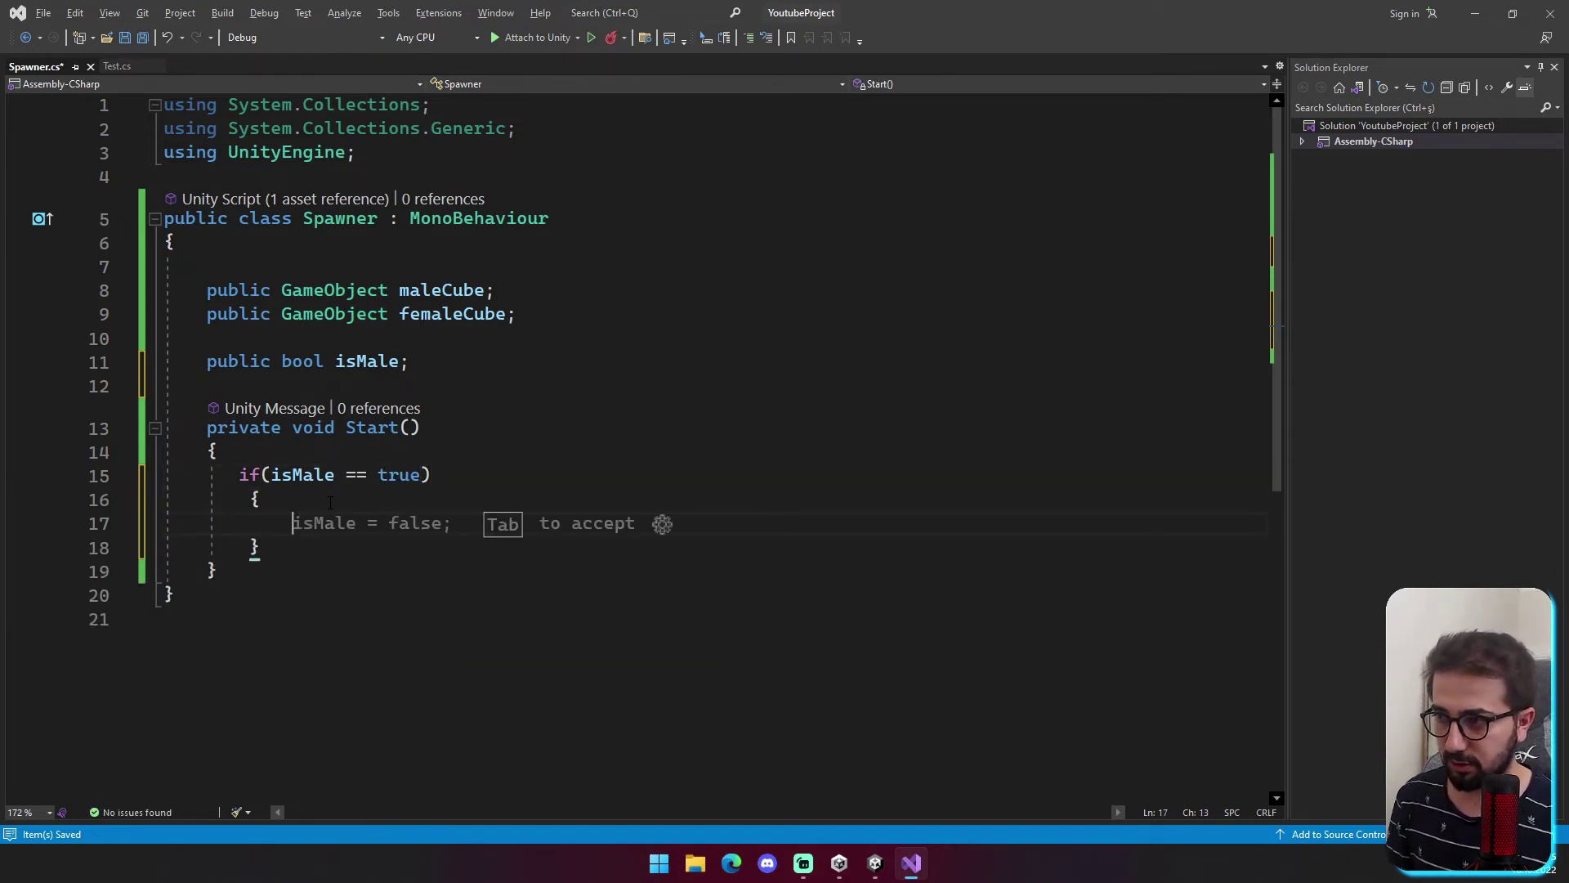
# Replace the == true comparison with == false.
pyautogui.click(445, 477)
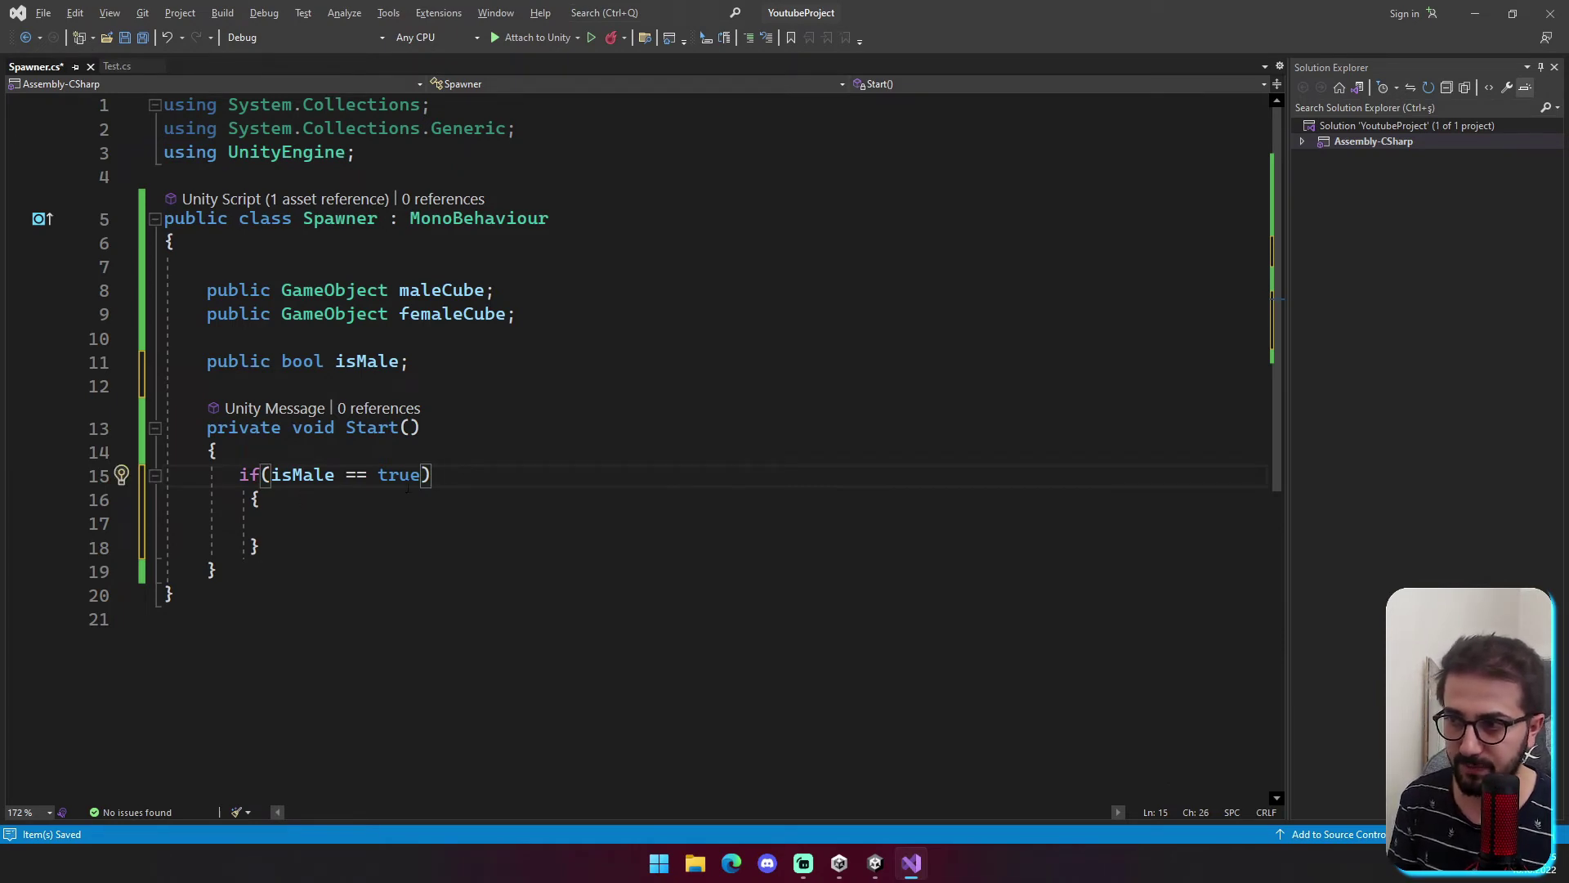
pyautogui.moveTo(420, 476); pyautogui.dragTo(346, 475)
pyautogui.press('BackSpace')
pyautogui.press('BackSpace')
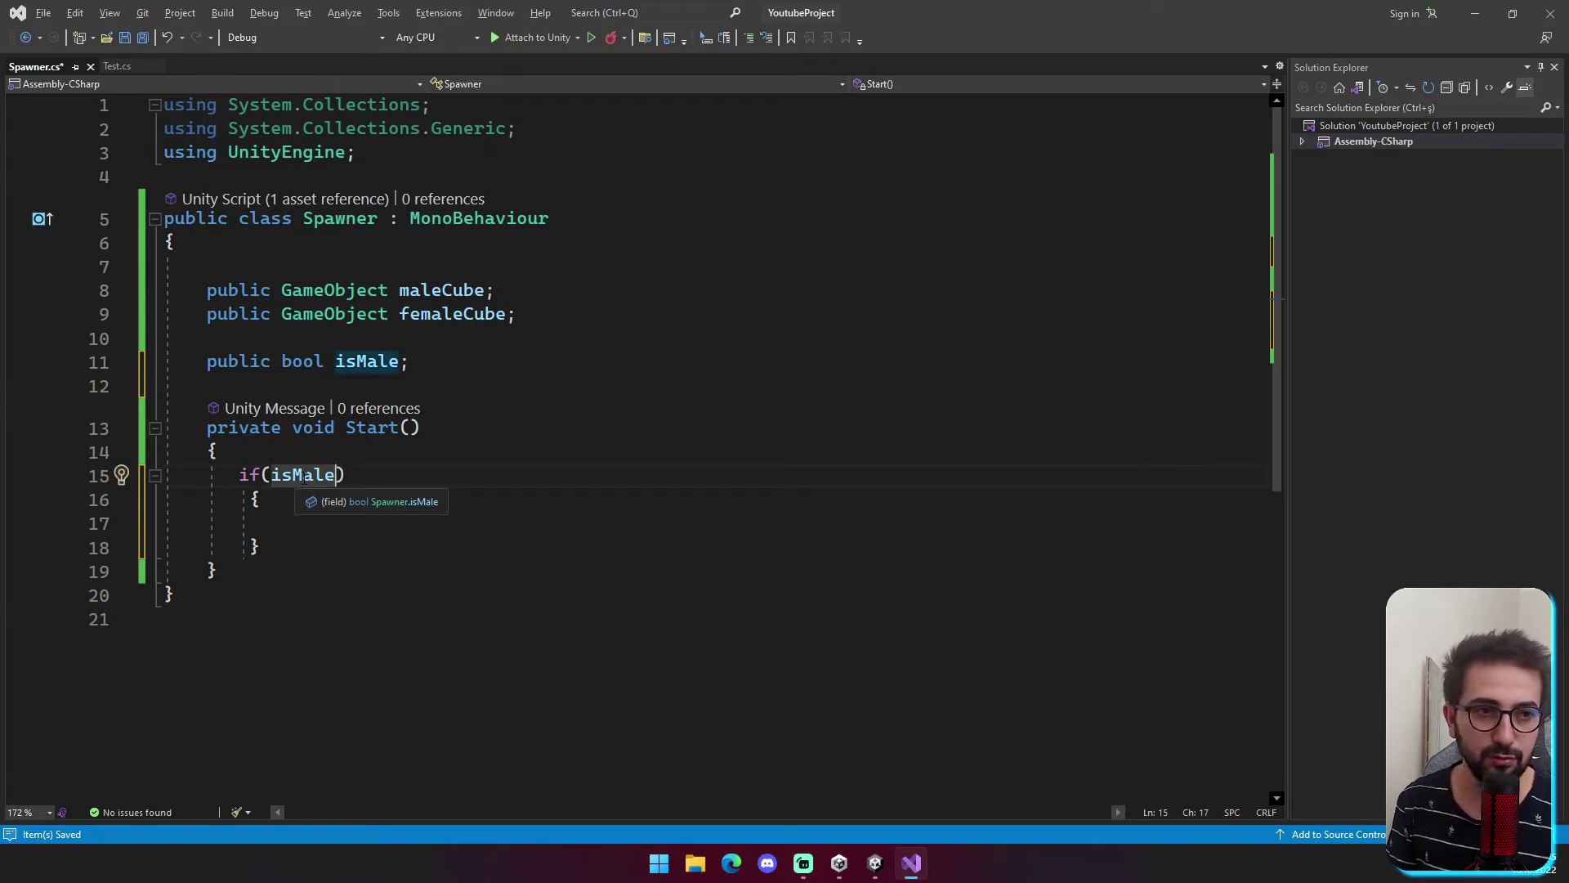
pyautogui.click(272, 476)
pyautogui.click(336, 476)
pyautogui.write('== ')
pyautogui.write('false')
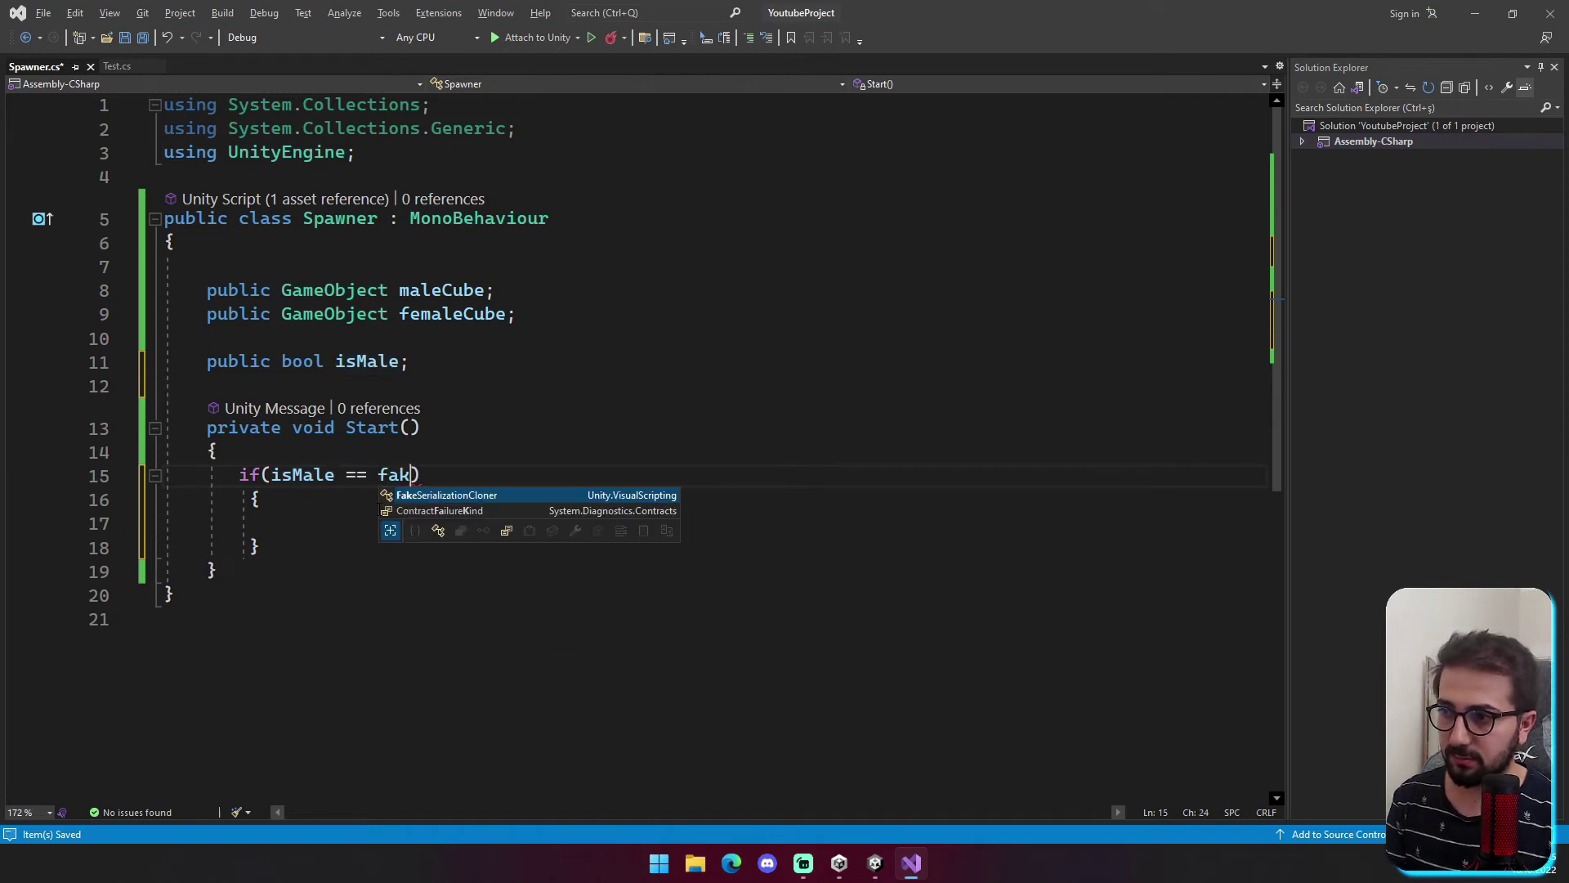
# Remove the comparison and negation to leave plain if(isMale), then save the script.
pyautogui.moveTo(346, 475); pyautogui.dragTo(431, 475)
pyautogui.press('BackSpace')
pyautogui.write('!')
pyautogui.hotkey('ctrl', 'Right')
pyautogui.press('BackSpace')
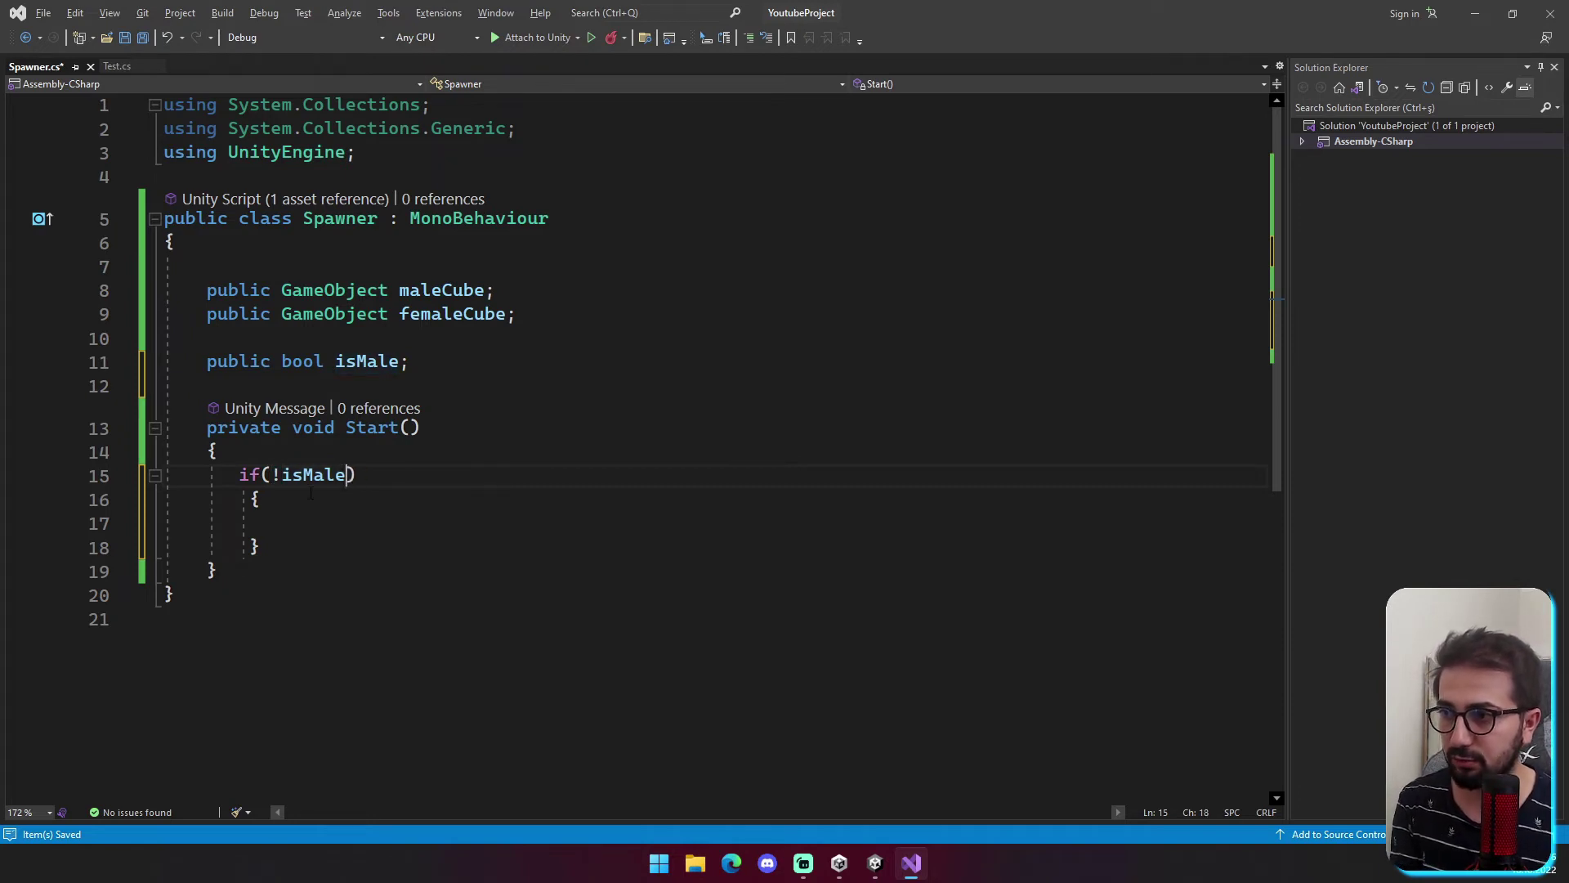
pyautogui.hotkey('ctrl', 'Left')
pyautogui.press('BackSpace')
pyautogui.hotkey('ctrl', 's')
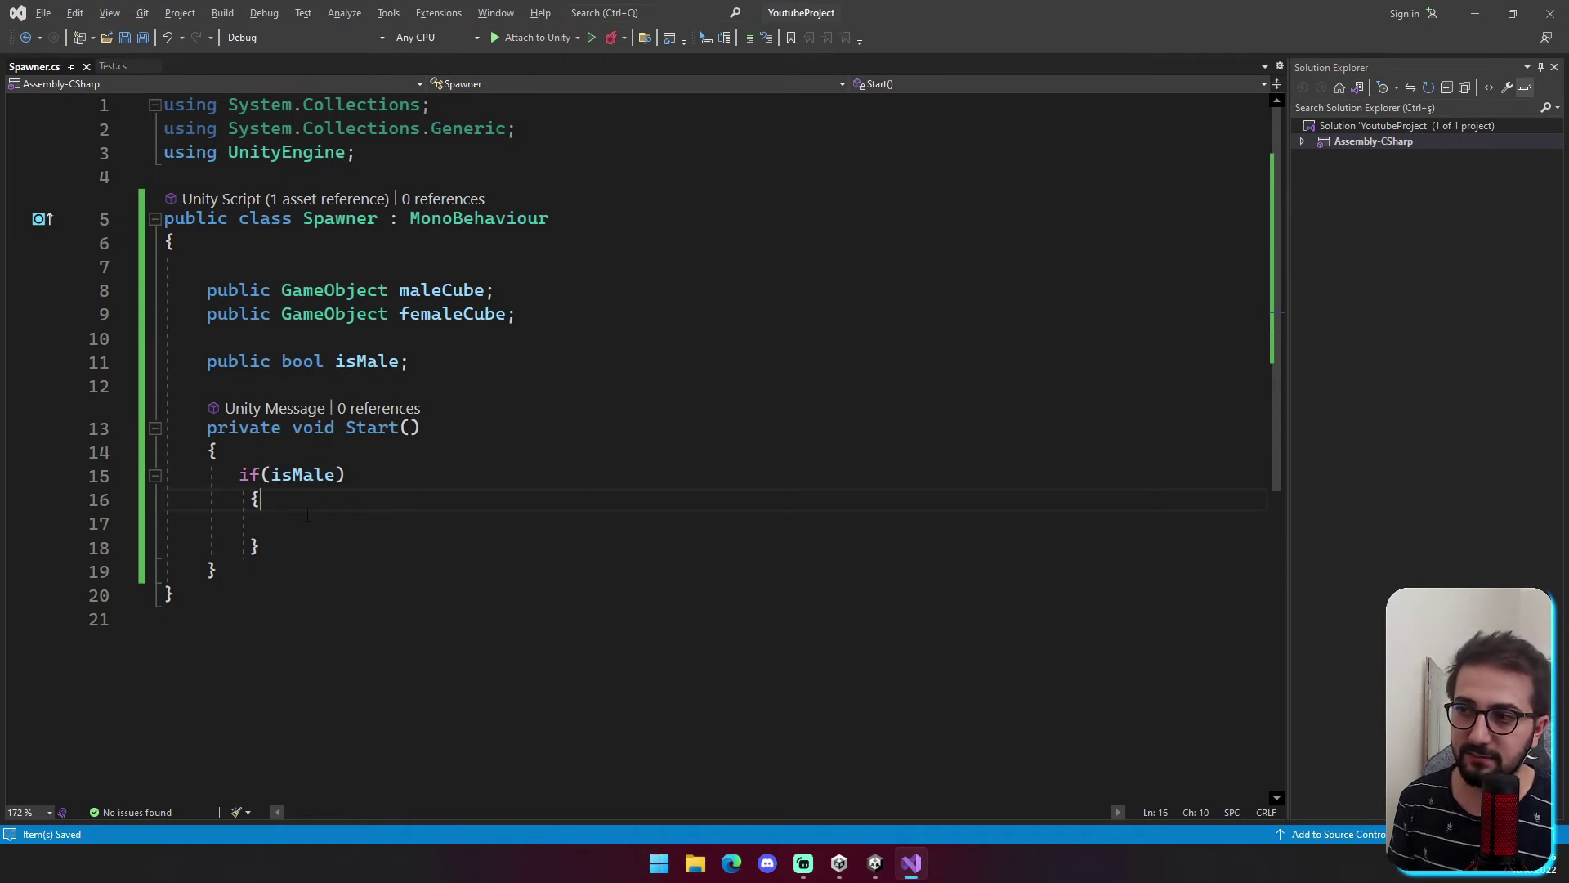
# Inside the if, write Instantiate(maleCube, transform.position, Quaternion.identity);.
pyautogui.write('In')
pyautogui.press('Down')
pyautogui.press('Down')
pyautogui.press('Tab')
pyautogui.write('(')
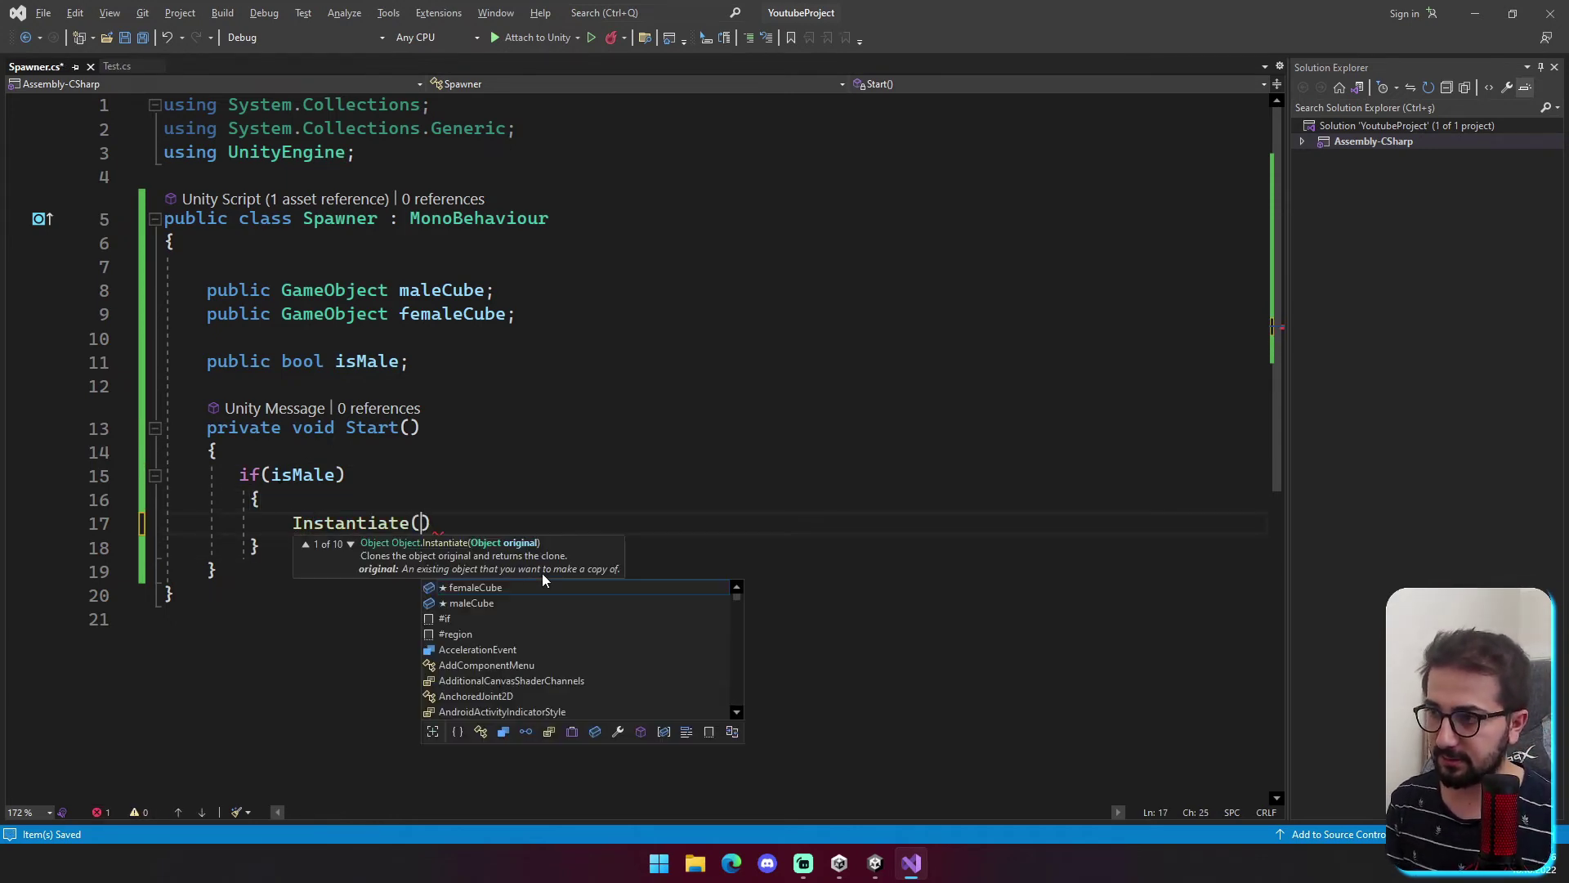
pyautogui.write('male')
pyautogui.press('Tab')
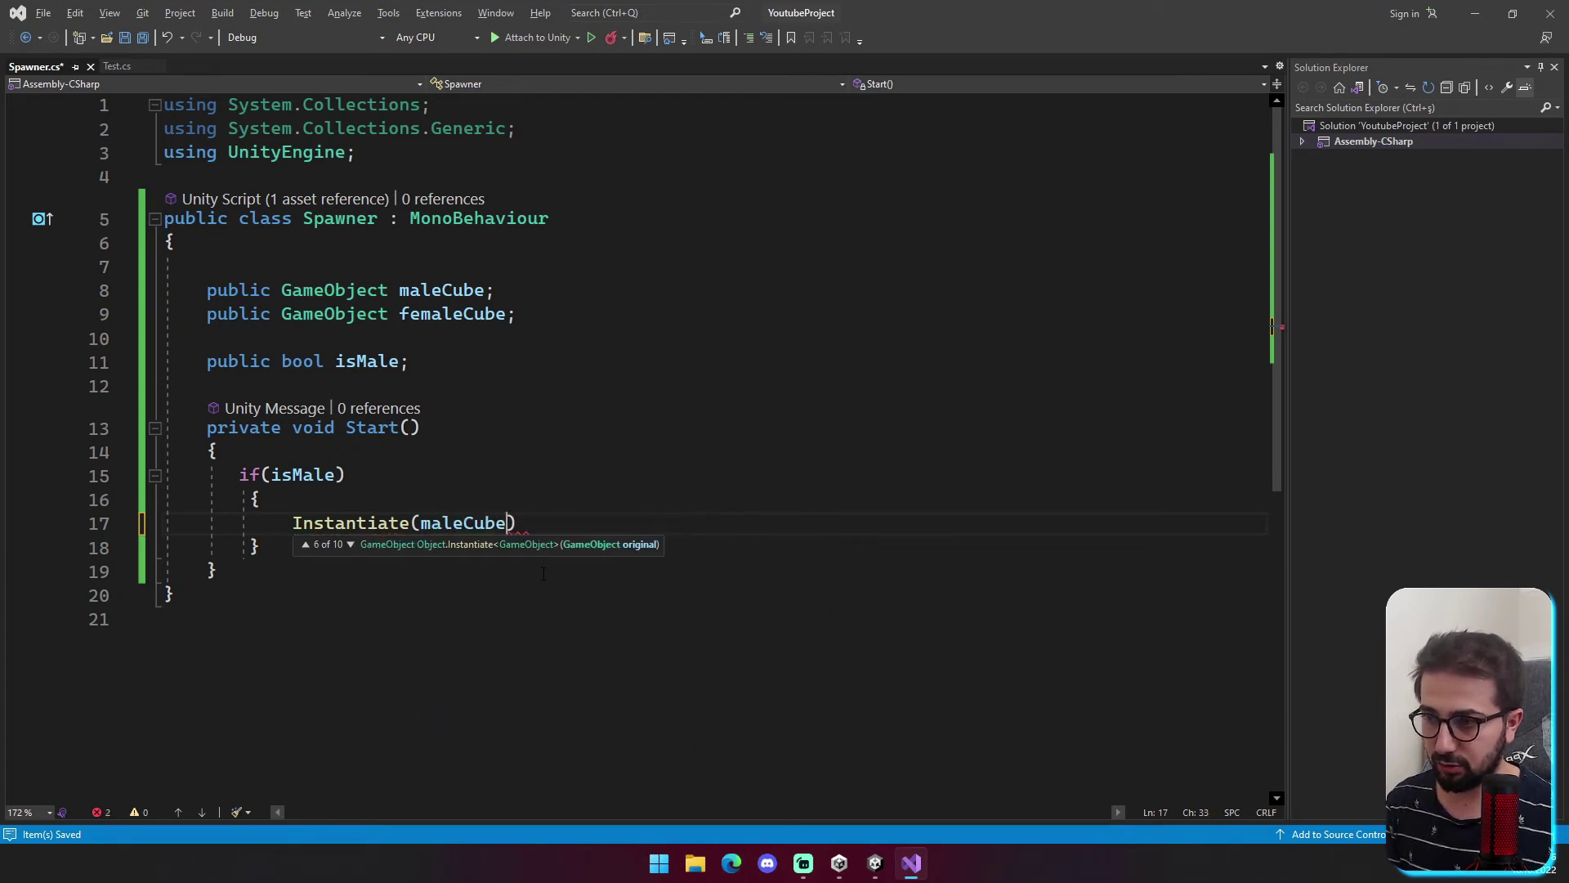
pyautogui.write(',tr')
pyautogui.press('Tab')
pyautogui.write('.po,q')
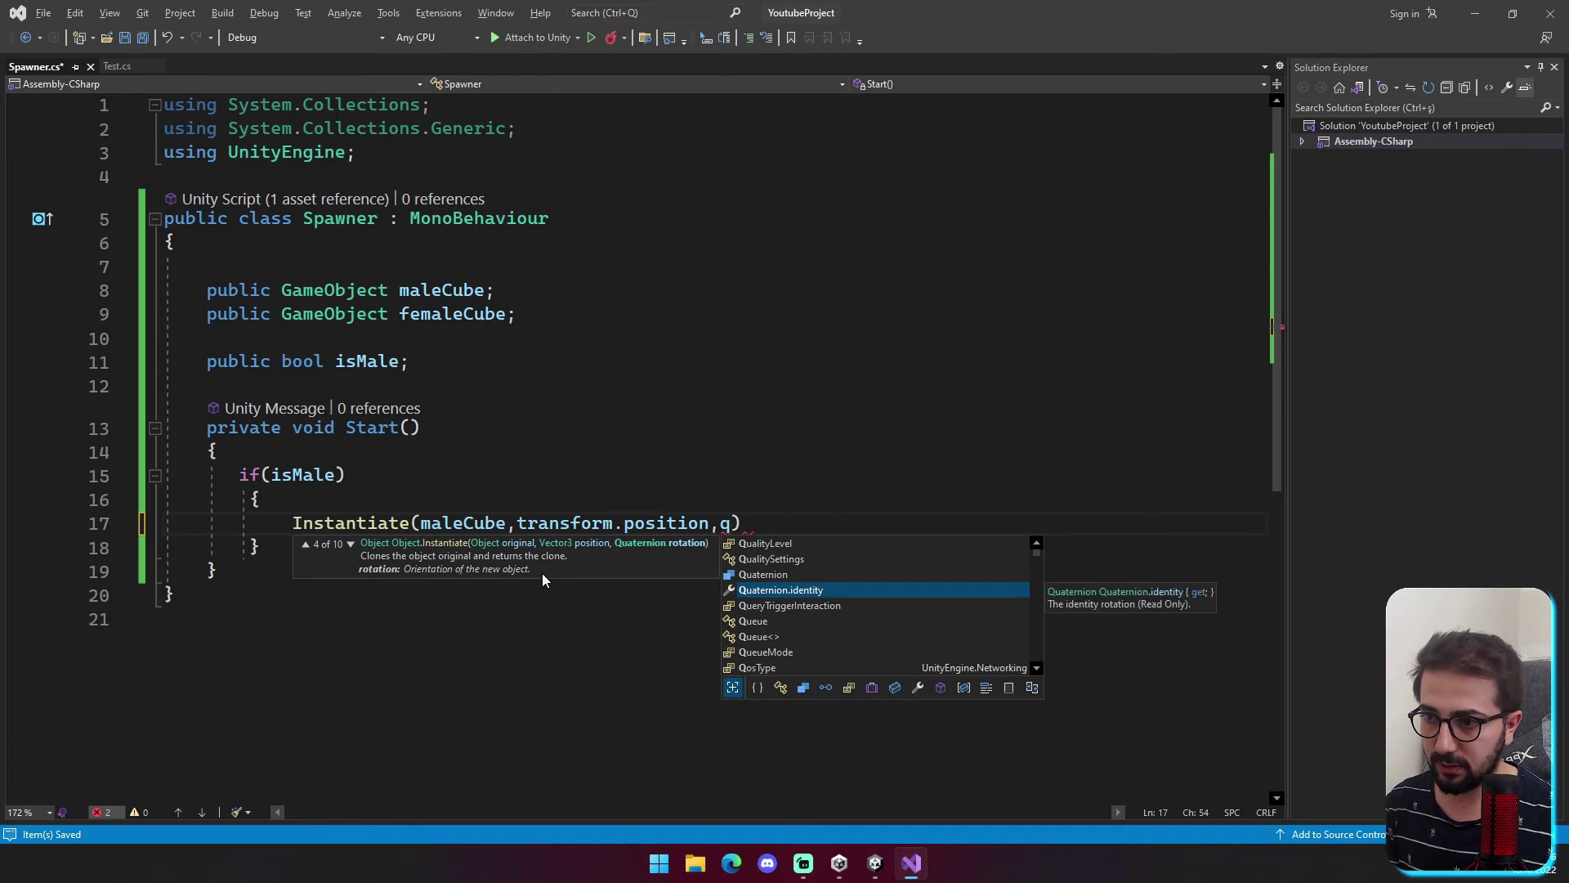
pyautogui.press('Tab')
pyautogui.hotkey('ctrl', 'z')
pyautogui.press('BackSpace')
pyautogui.write('q')
pyautogui.press('Up')
pyautogui.press('Tab')
pyautogui.press('End')
pyautogui.write(';')
# Add an else block instantiating femaleCube the same way and save the script.
pyautogui.press('Return')
pyautogui.write('else {')
pyautogui.press('Return')
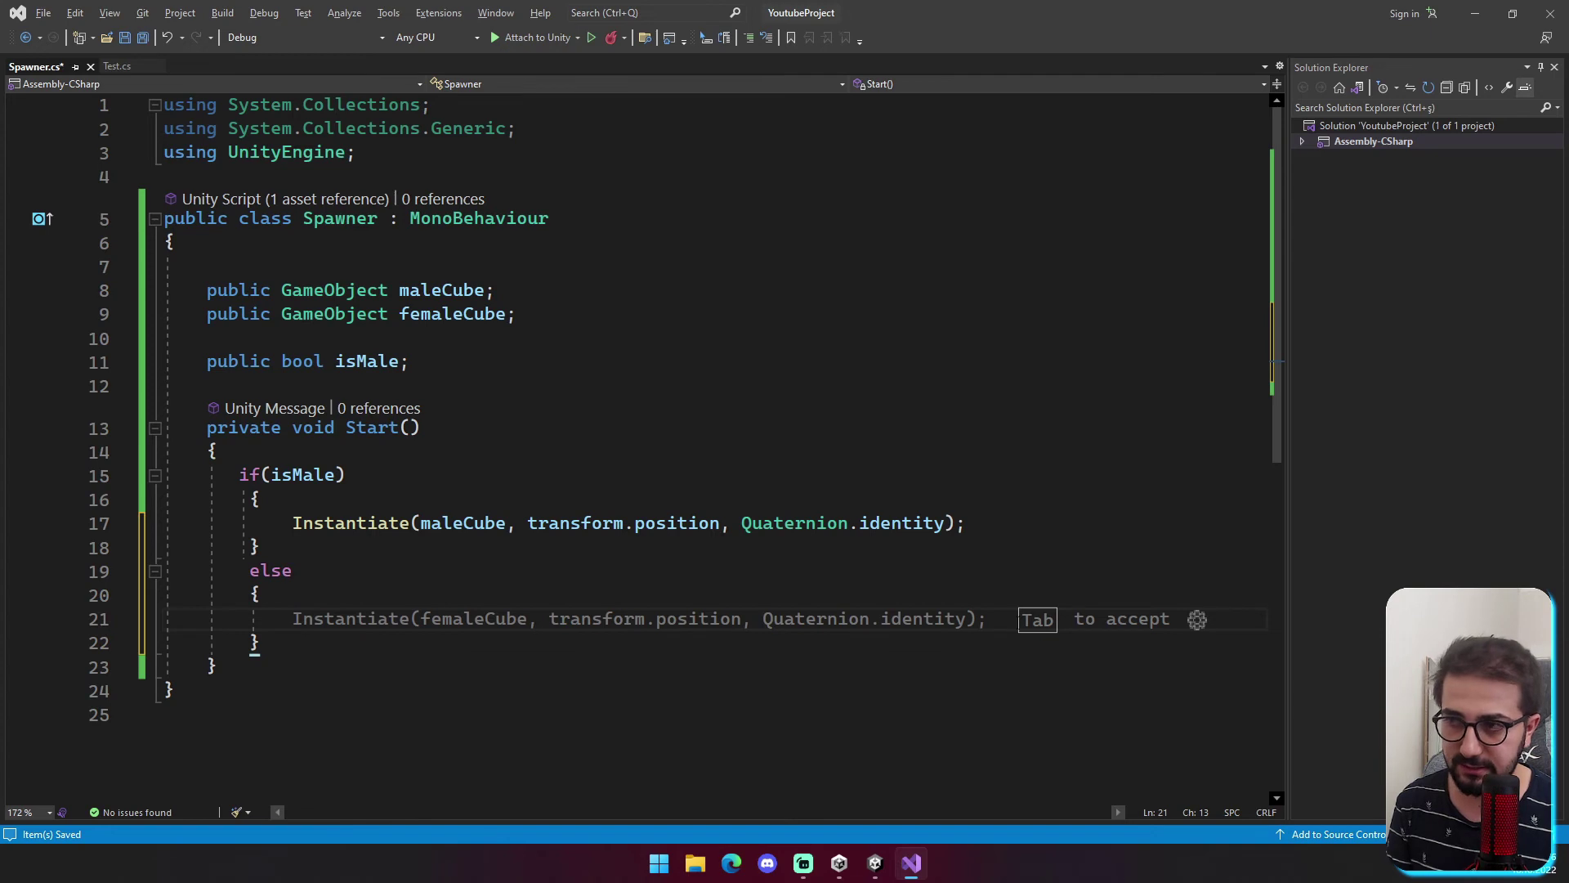
pyautogui.press('Tab')
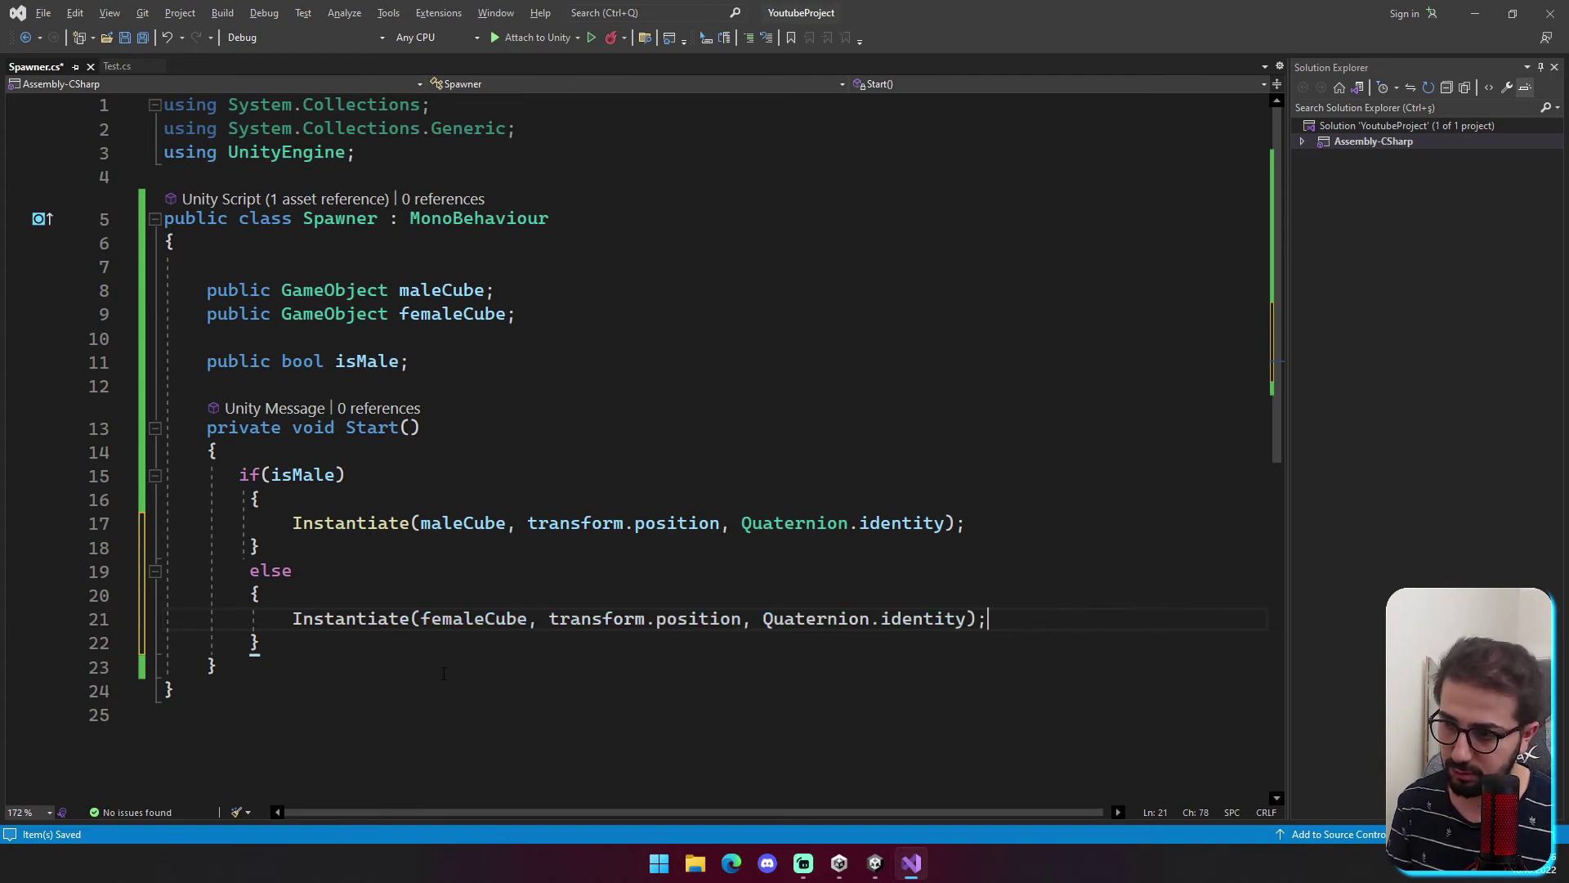
pyautogui.hotkey('ctrl', 's')
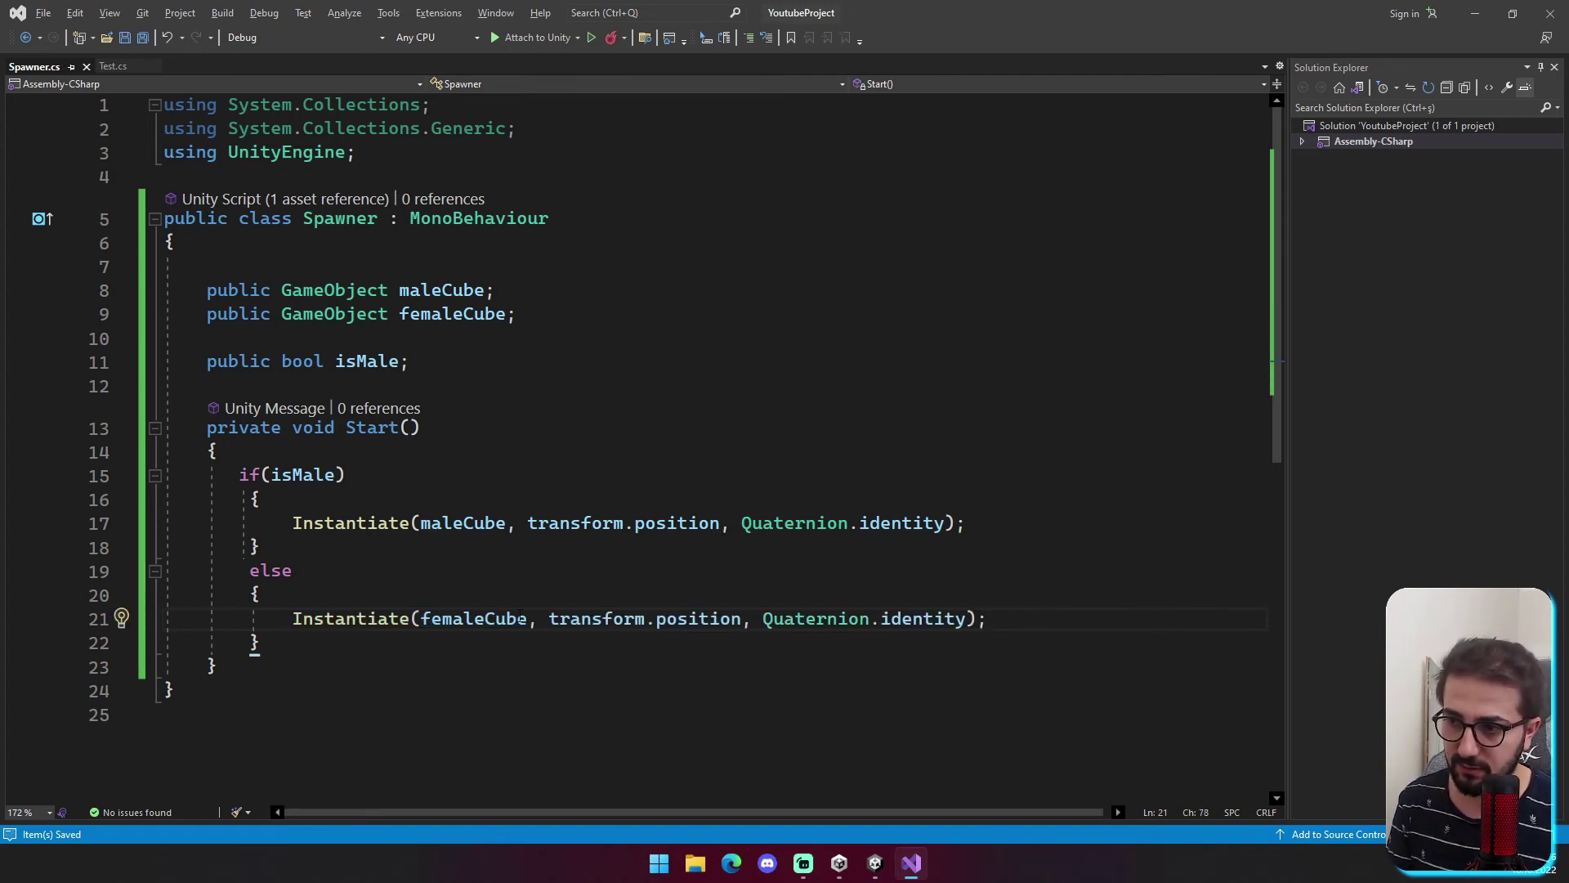
pyautogui.moveTo(878, 867)
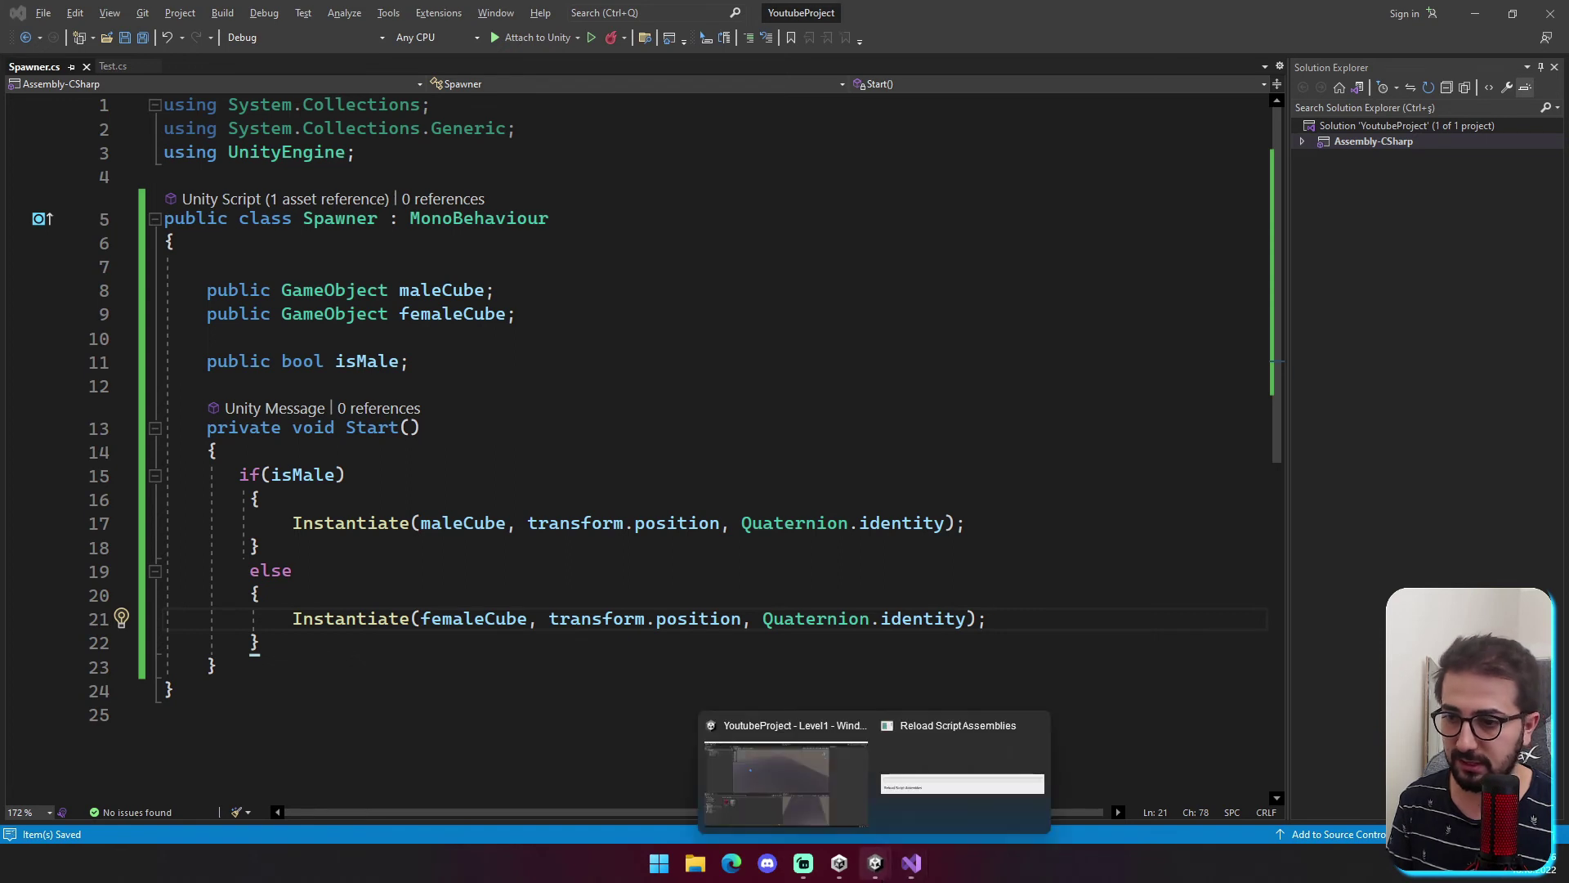
pyautogui.click(862, 812)
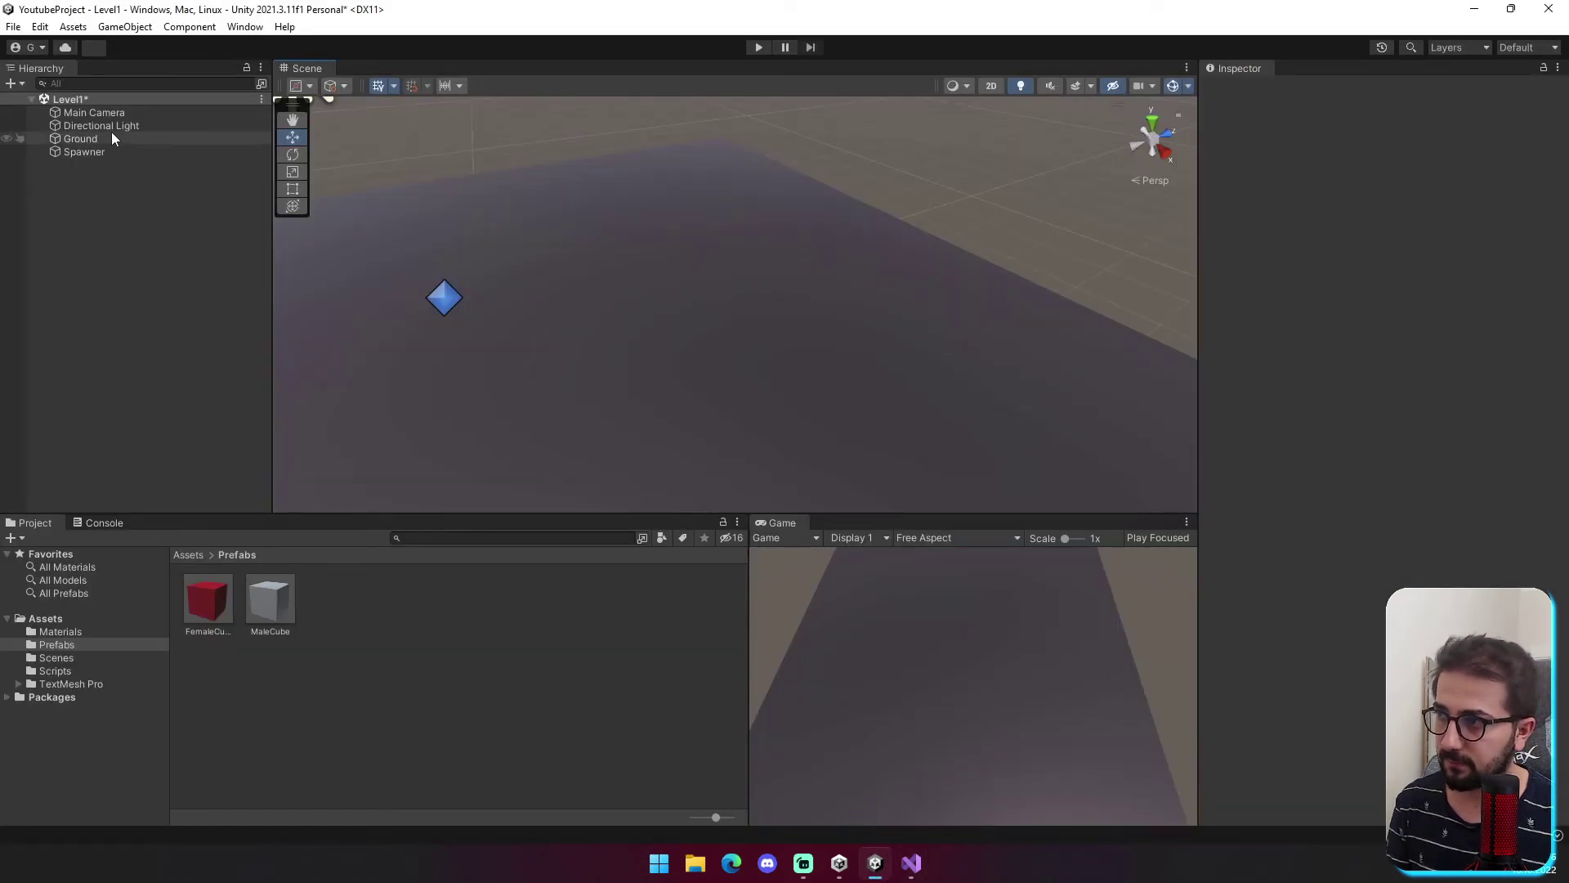
# Select Spawner, drop MaleCube and FemaleCube prefabs into its cube slots, and enter Play mode.
pyautogui.click(80, 138)
pyautogui.moveTo(458, 298); pyautogui.dragTo(572, 270, button='middle')
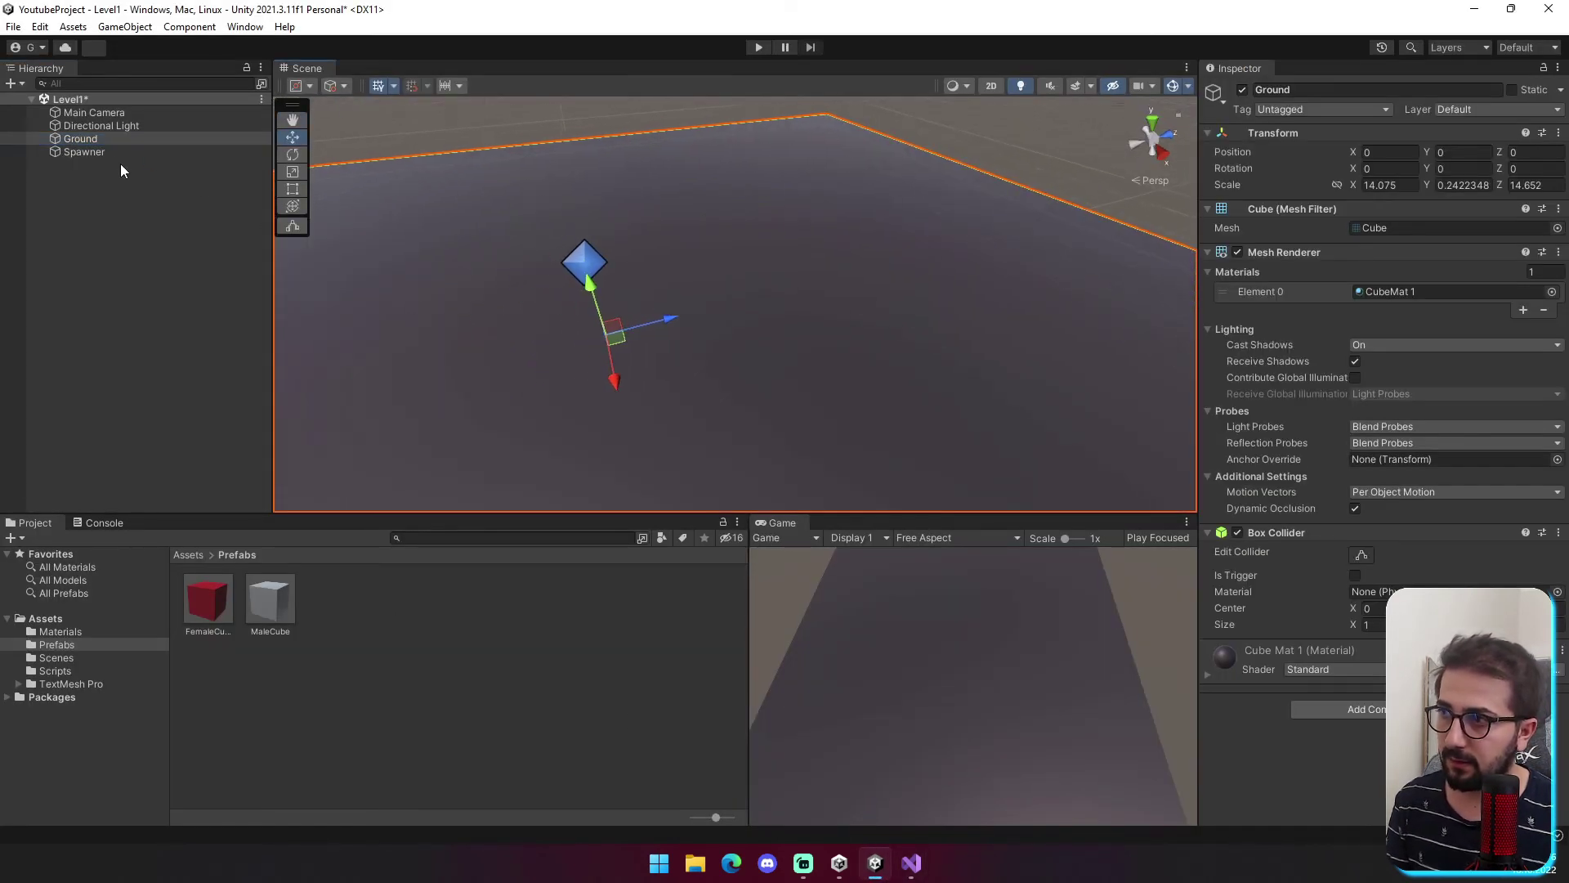
pyautogui.click(90, 152)
pyautogui.moveTo(270, 601); pyautogui.dragTo(1406, 244)
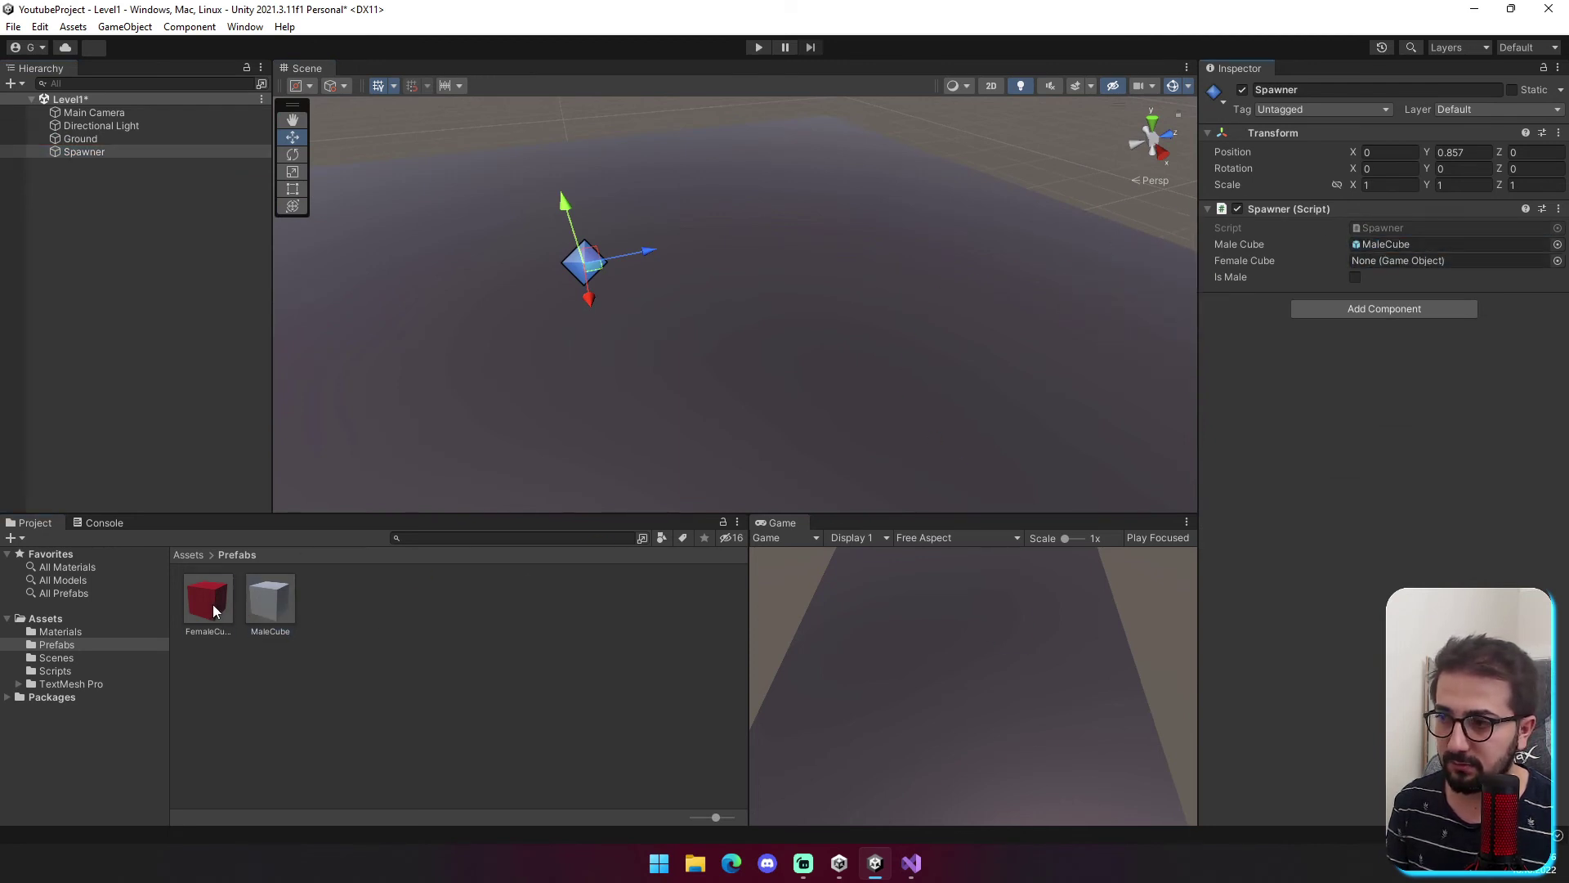
pyautogui.moveTo(1376, 268); pyautogui.dragTo(1390, 261)
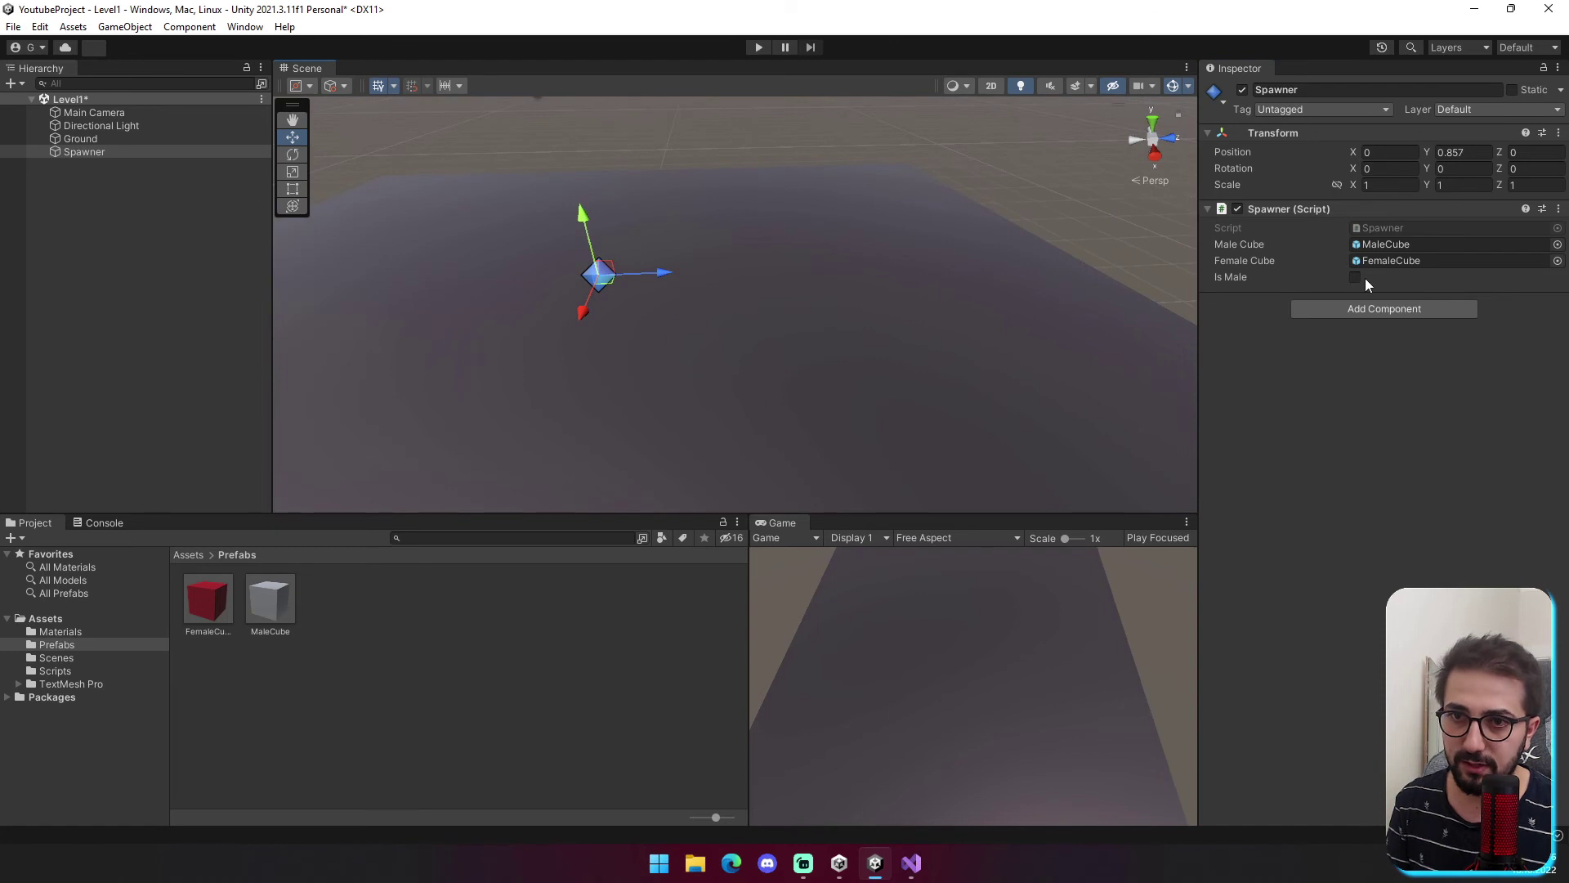
pyautogui.click(759, 47)
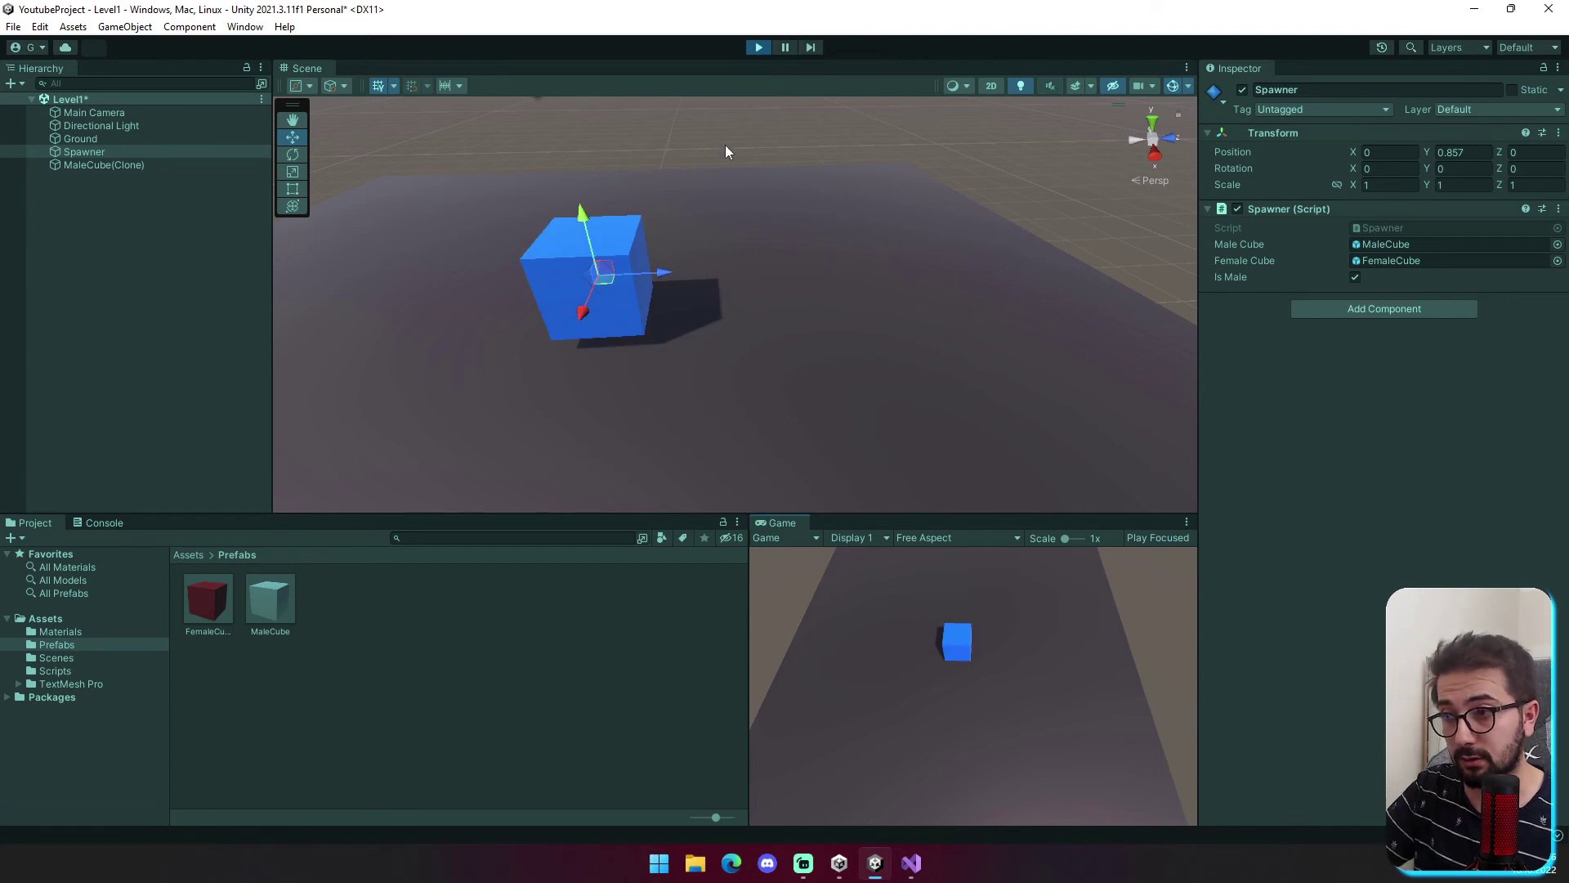
# Stop the game, untick Is Male, and replay to spawn the red FemaleCube.
pyautogui.click(758, 47)
pyautogui.click(1355, 277)
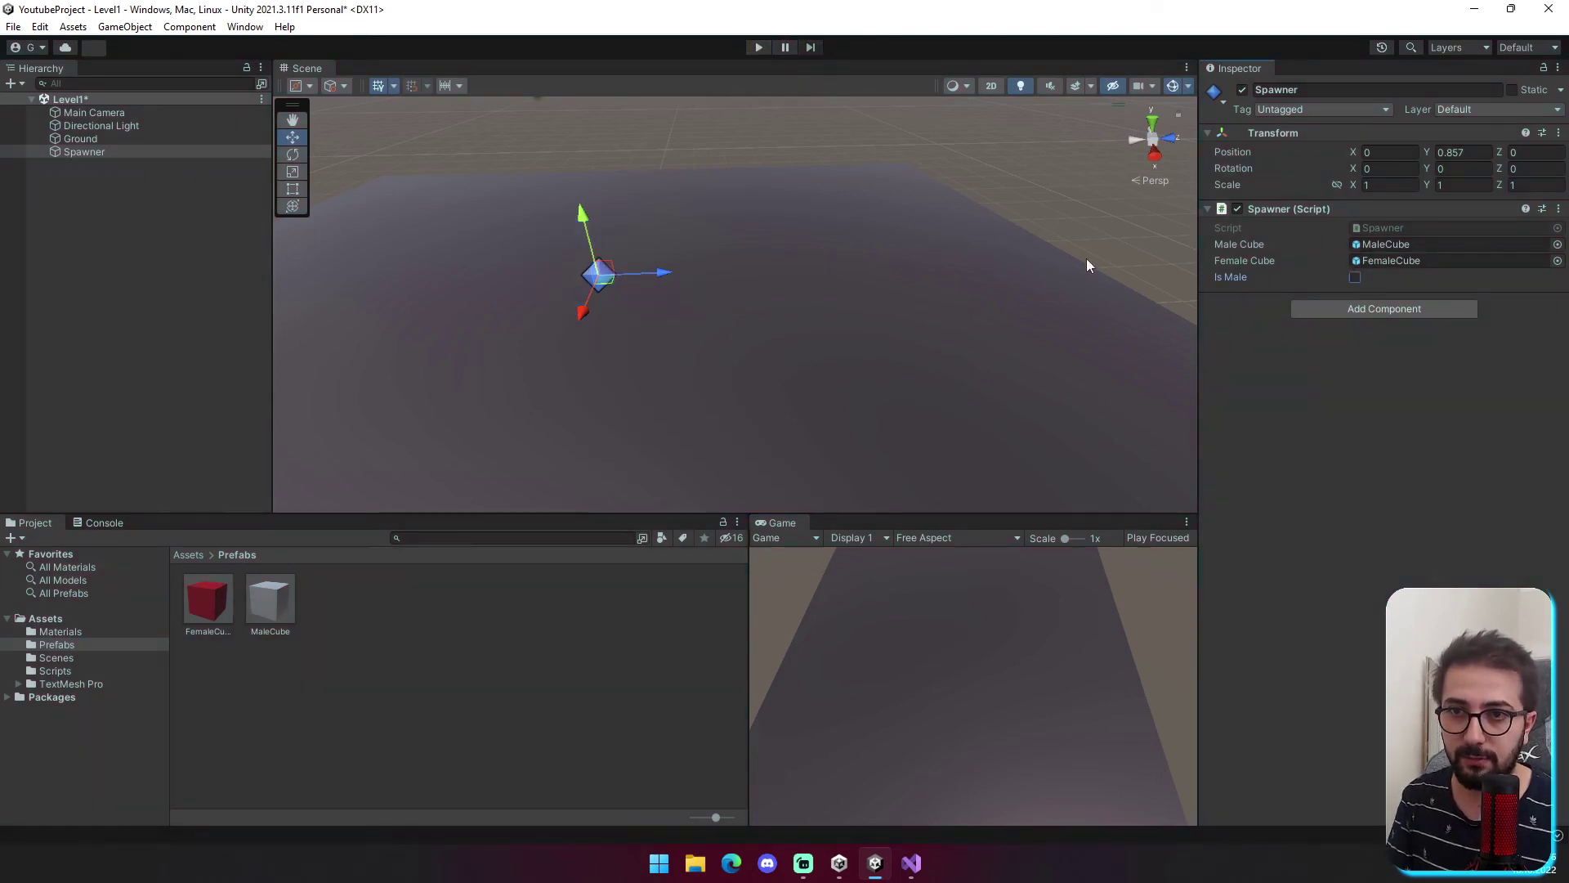
pyautogui.click(768, 46)
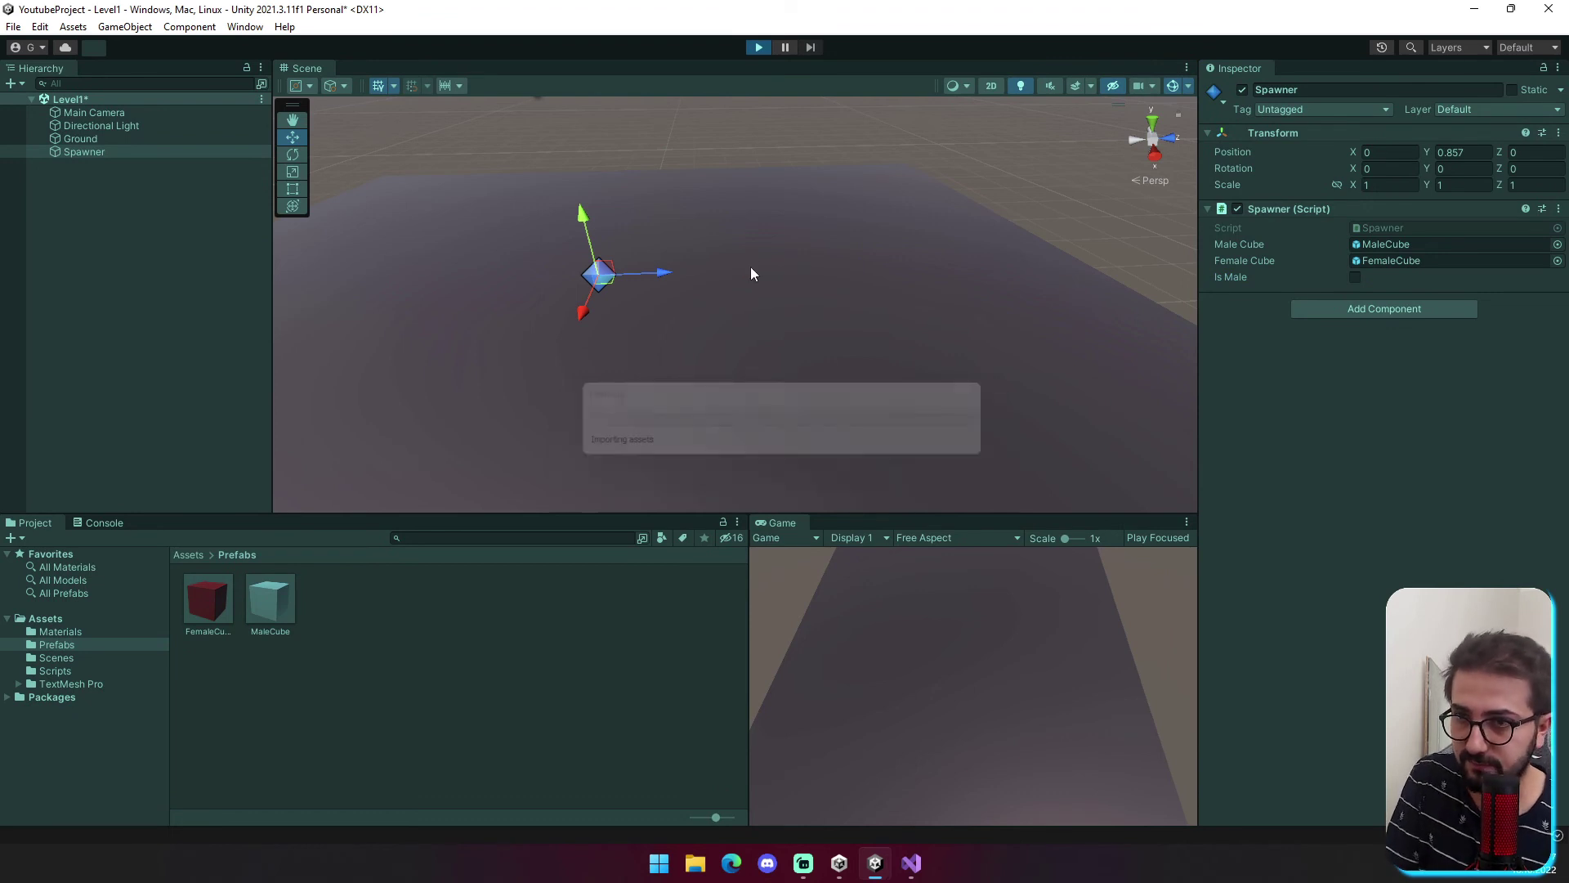
pyautogui.click(756, 49)
# Switch to Visual Studio and look over the if and else blocks in Spawner.cs.
pyautogui.hotkey('alt', 'Tab')
pyautogui.moveTo(300, 654); pyautogui.dragTo(167, 483)
pyautogui.click(373, 637)
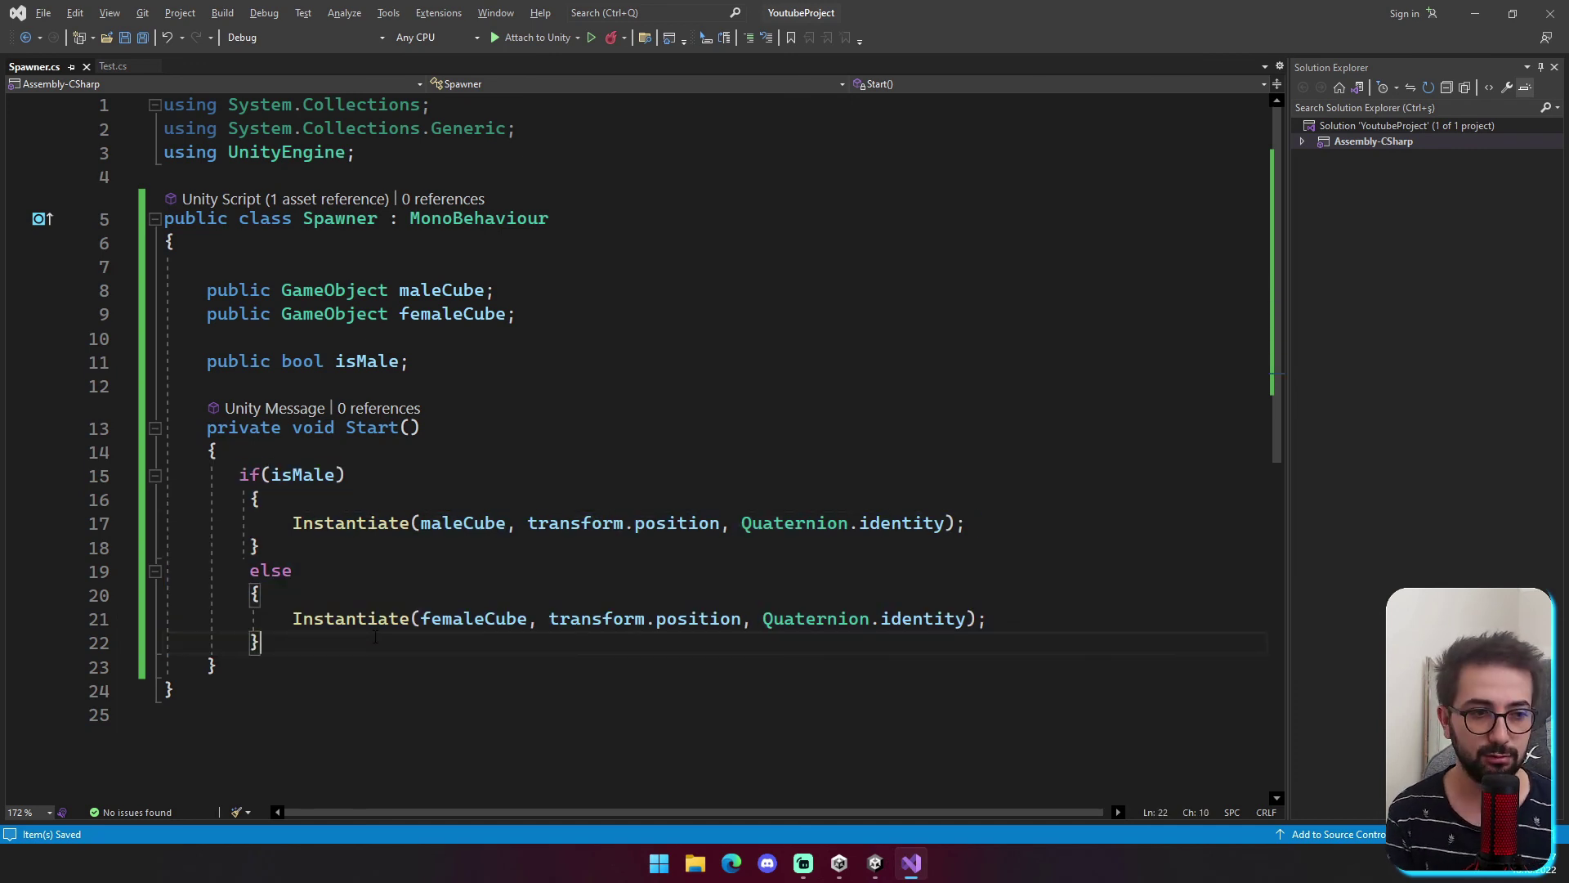
# Bring the Unity editor back to the front from Visual Studio.
pyautogui.hotkey('alt', 'Tab')
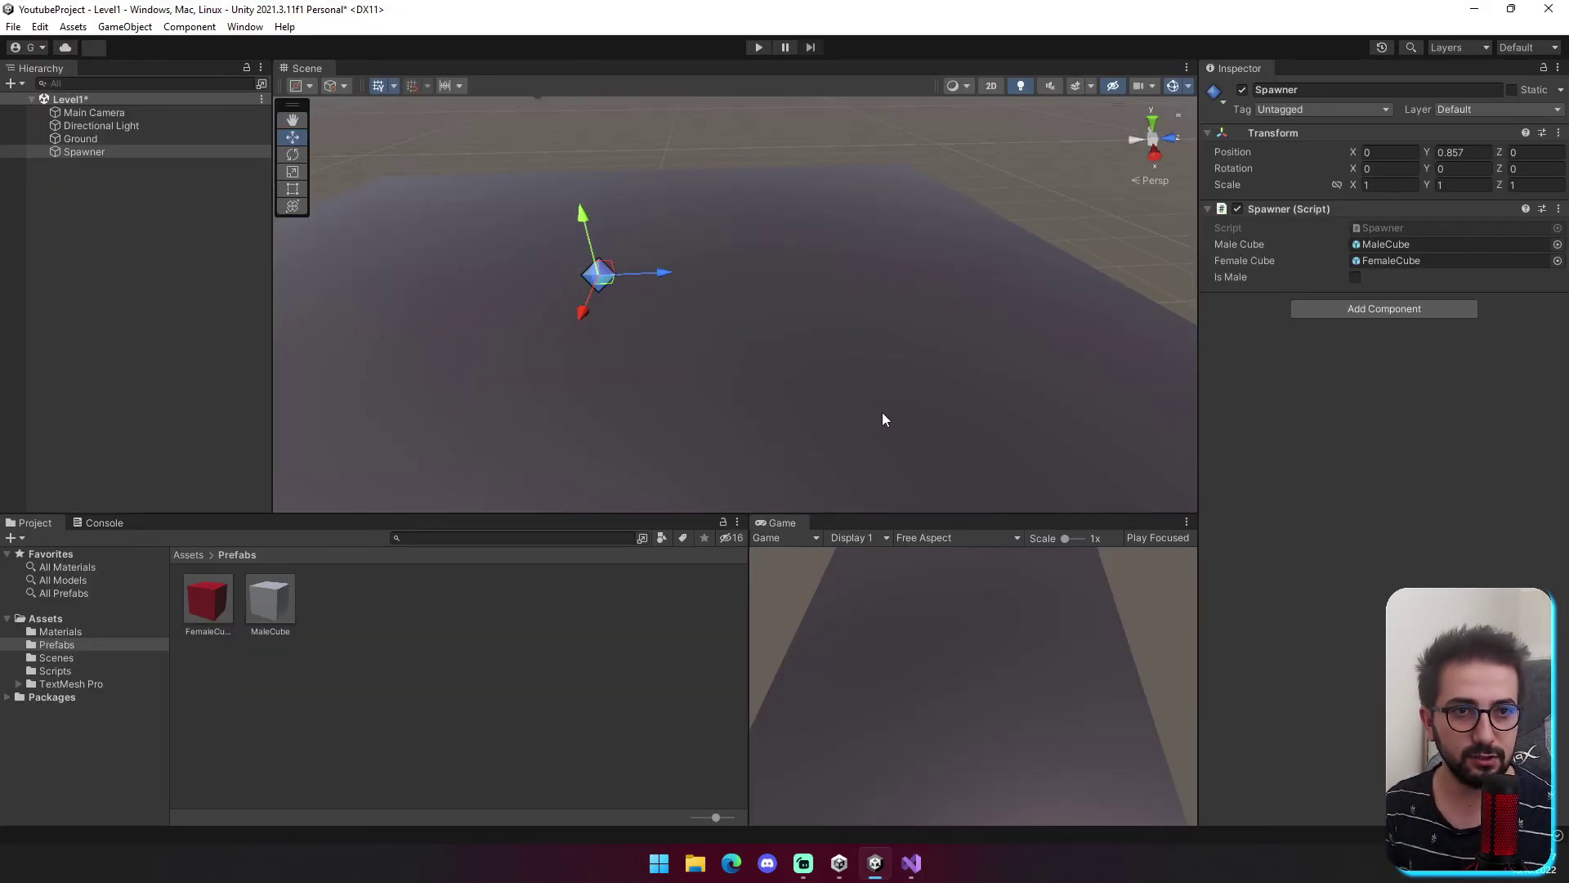
pyautogui.click(909, 867)
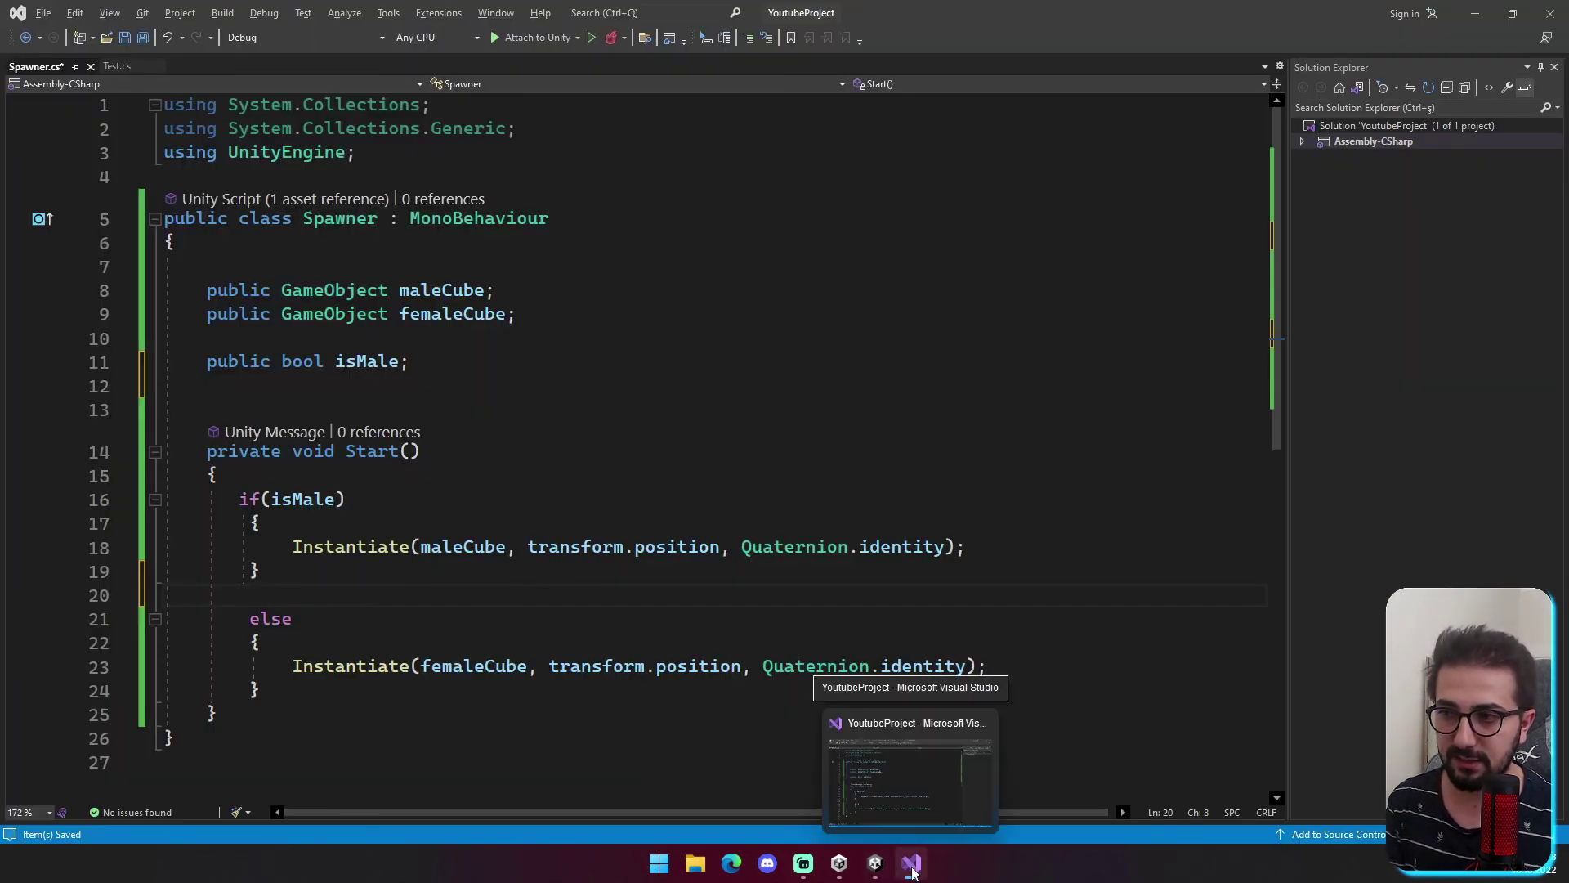
pyautogui.click(875, 863)
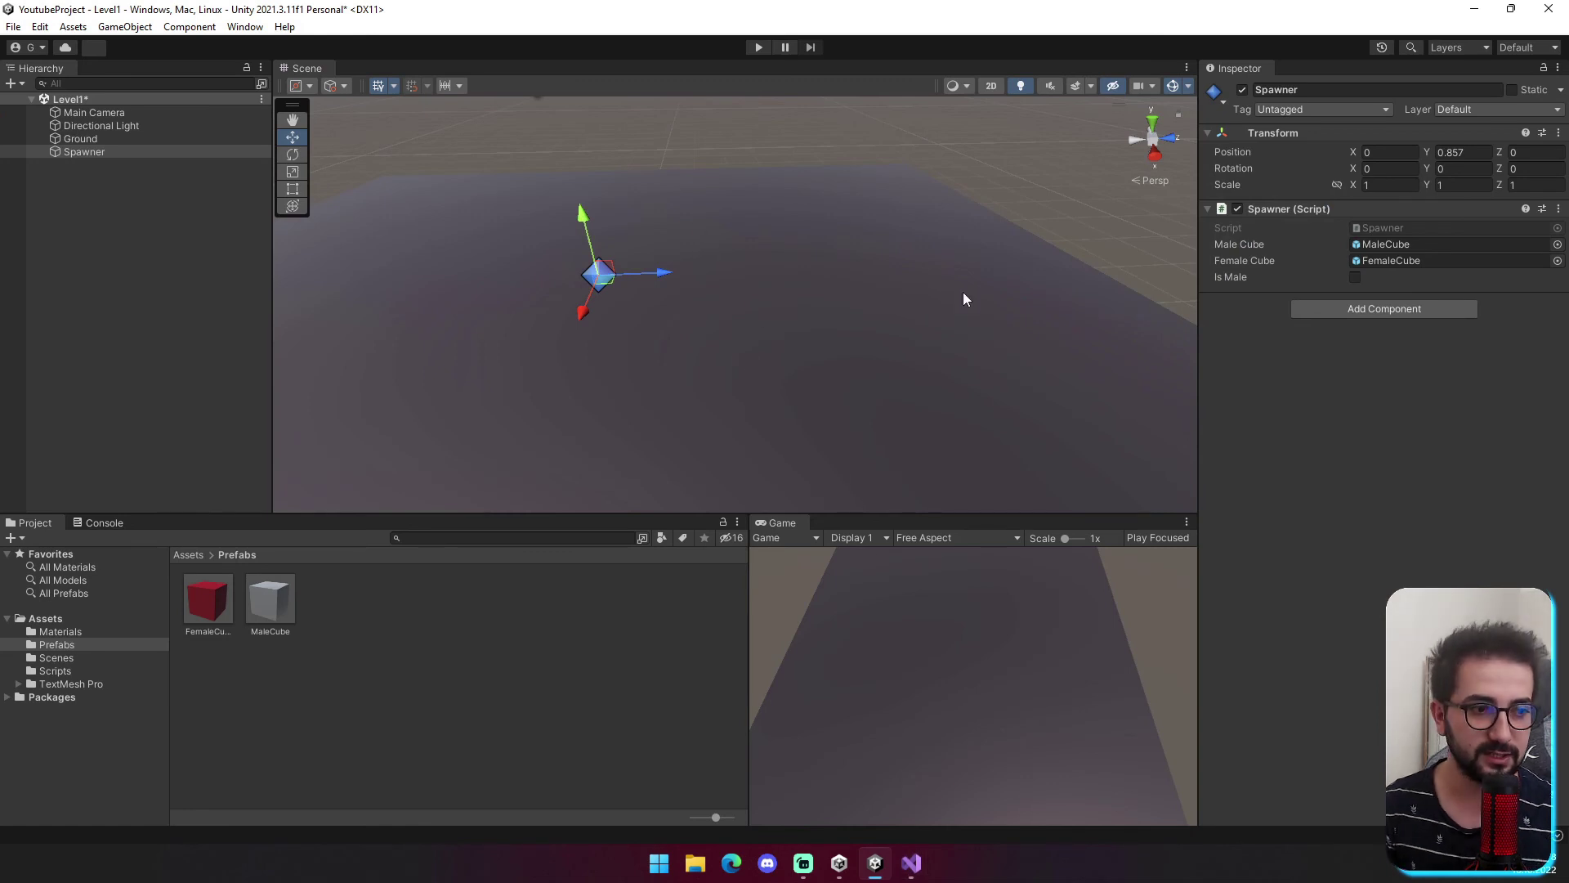